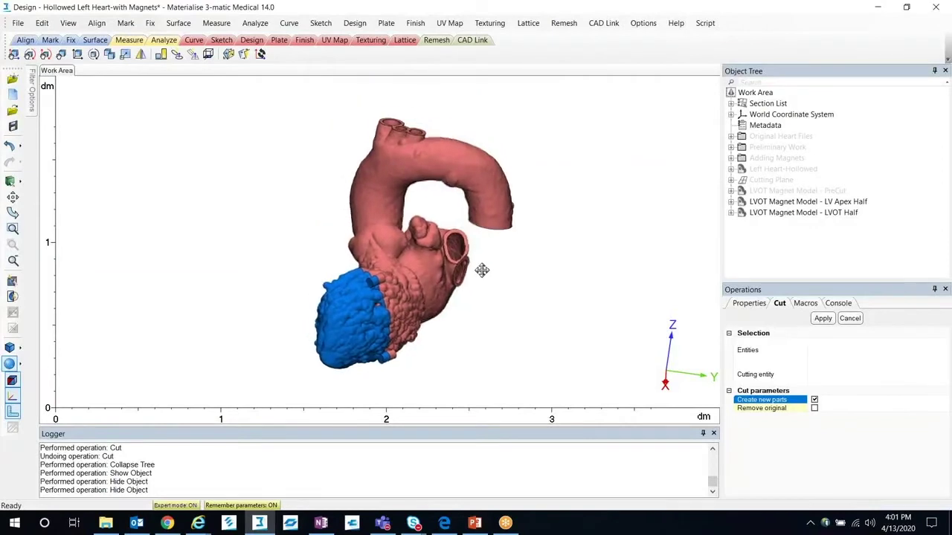
# - Hide the LVOT Magnet Model - LV Apex Half and inspect the magnet holders on the LVOT half's cut face
pyautogui.moveTo(484, 283); pyautogui.dragTo(463, 272, button='right')
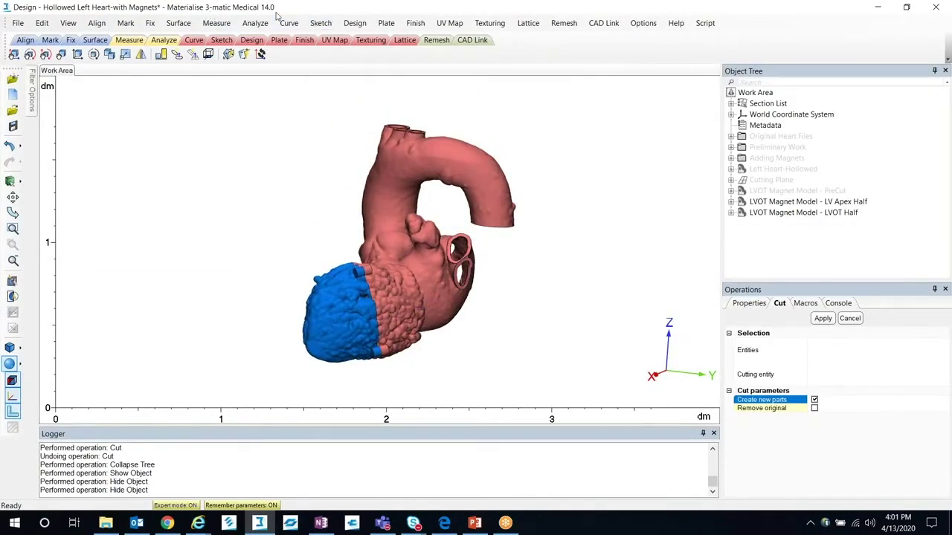
pyautogui.moveTo(423, 306); pyautogui.dragTo(395, 318, button='right')
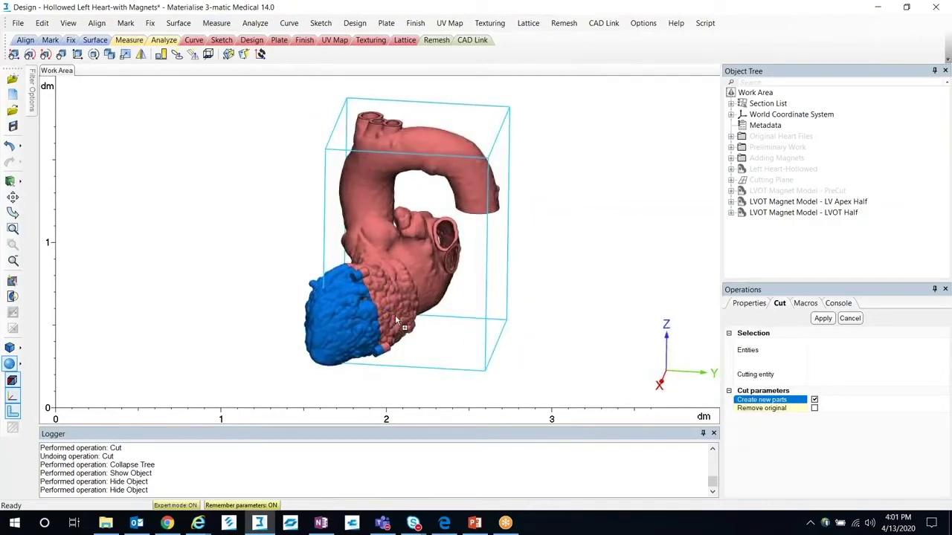
pyautogui.scroll(3, 395, 314)
pyautogui.rightClick(830, 203)
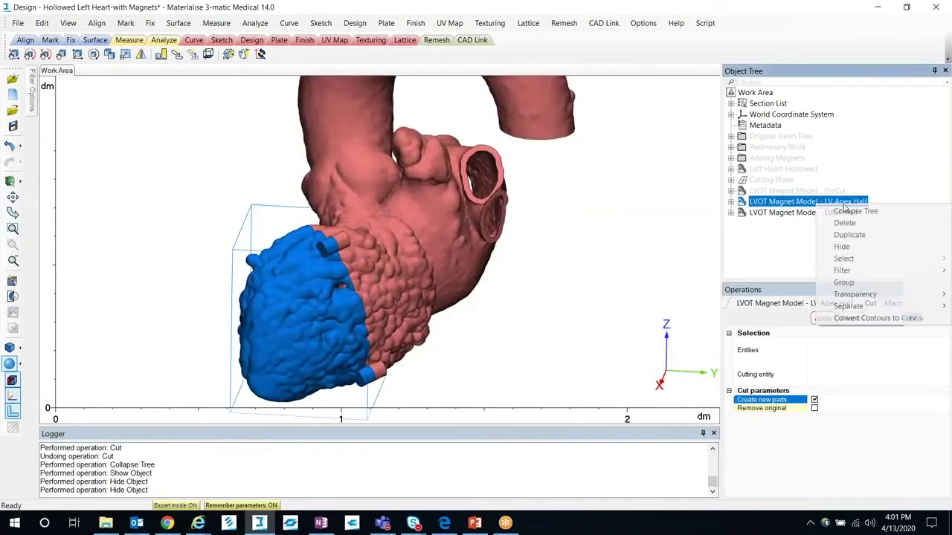
pyautogui.click(853, 248)
pyautogui.moveTo(357, 267); pyautogui.dragTo(398, 220, button='right')
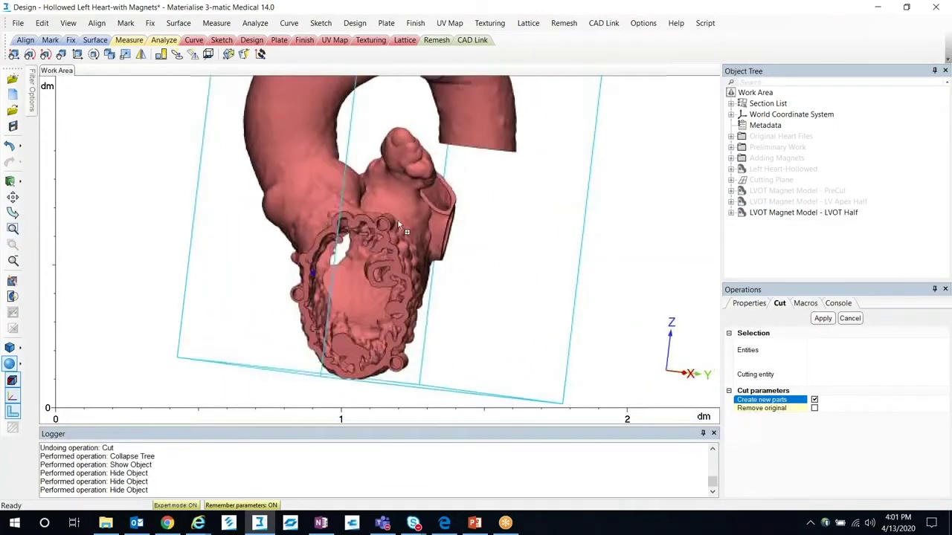
pyautogui.scroll(3, 398, 220)
pyautogui.moveTo(399, 218); pyautogui.dragTo(453, 149, button='middle')
pyautogui.moveTo(246, 308); pyautogui.dragTo(256, 305, button='right')
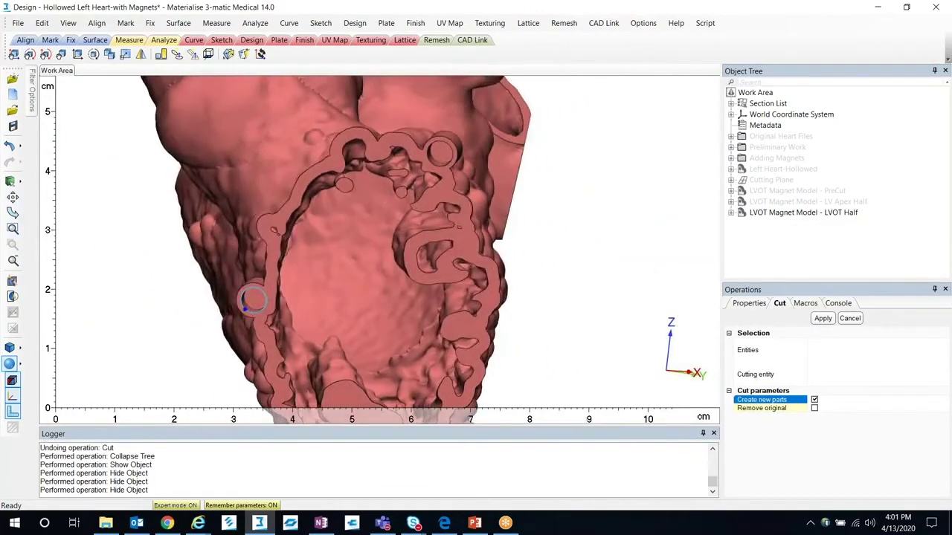
pyautogui.moveTo(511, 382); pyautogui.dragTo(499, 283, button='middle')
pyautogui.scroll(-2, 499, 283)
# - Show Magnet 1, Magnet 2 and Magnet 3 from the Adding Magnets folder and examine how they sit in their holders
pyautogui.click(731, 158)
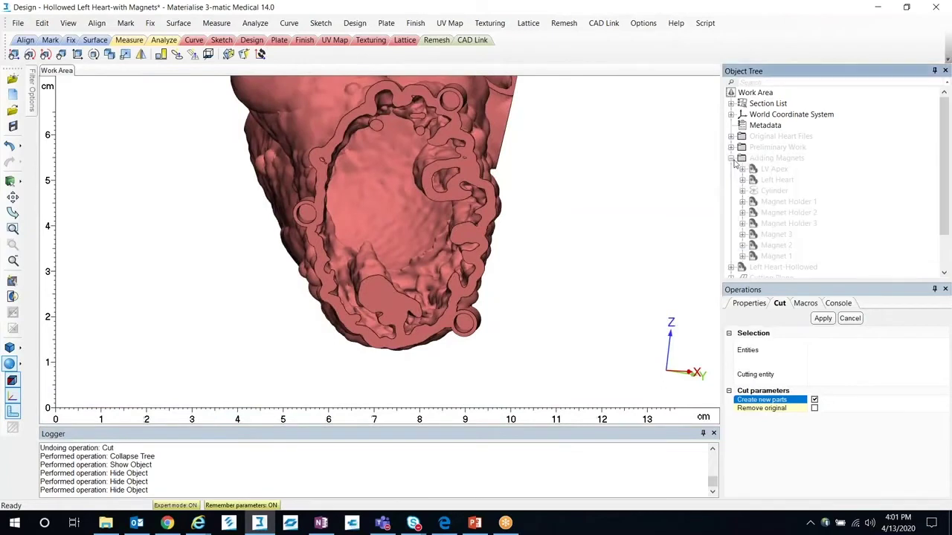
pyautogui.rightClick(784, 238)
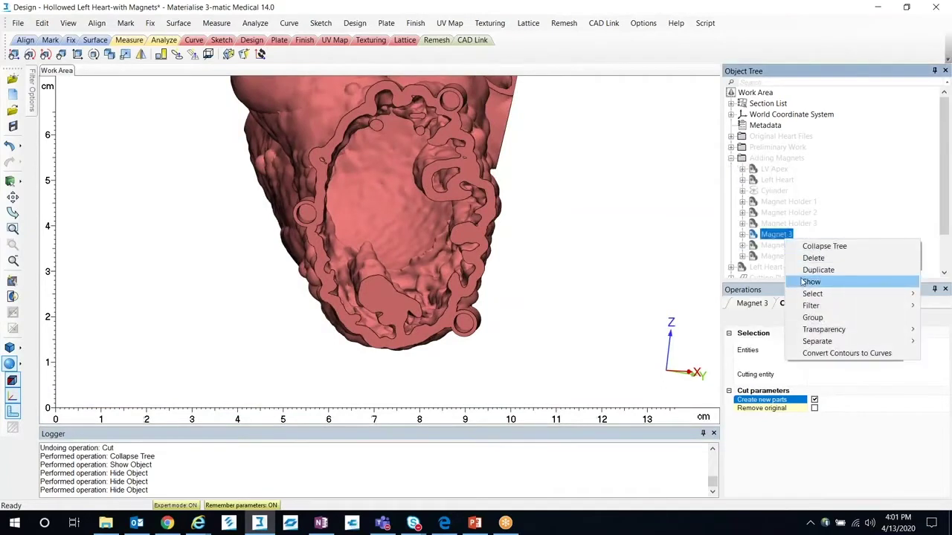
pyautogui.keyDown('shift'); pyautogui.click(779, 255); pyautogui.keyUp('shift')
pyautogui.rightClick(779, 255)
pyautogui.click(809, 296)
pyautogui.moveTo(418, 210); pyautogui.dragTo(410, 264, button='middle')
pyautogui.moveTo(410, 265); pyautogui.dragTo(416, 178, button='right')
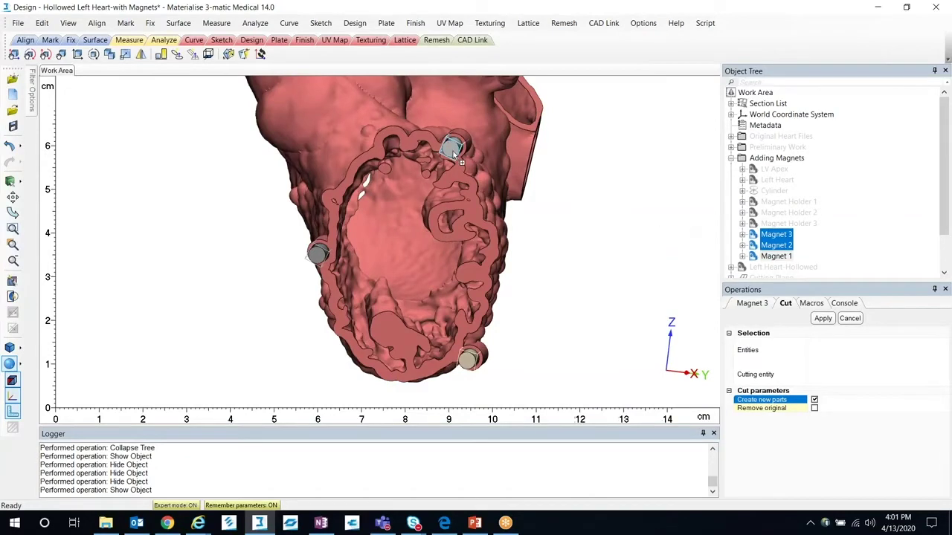
pyautogui.scroll(2, 453, 157)
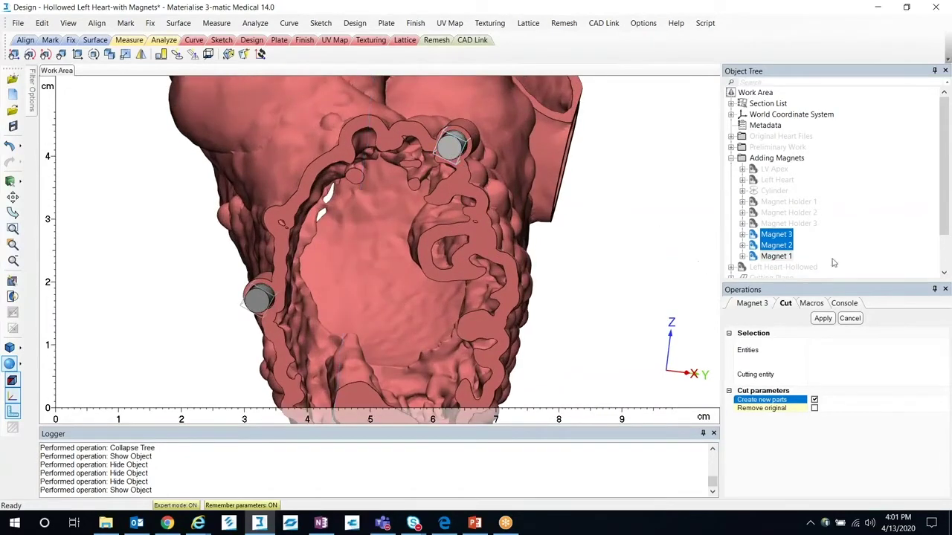
# - Hide the three magnets and collapse the Adding Magnets folder
pyautogui.rightClick(778, 247)
pyautogui.click(787, 283)
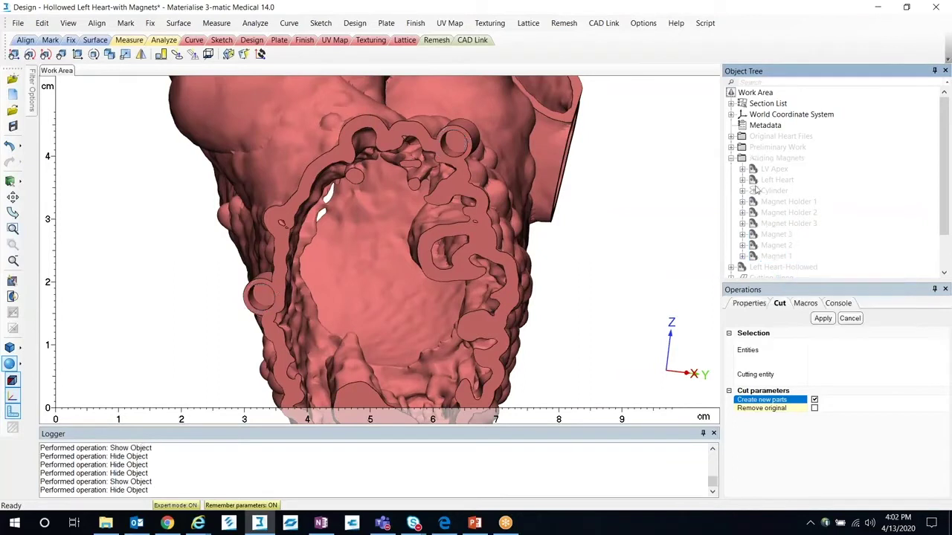
pyautogui.rightClick(773, 160)
pyautogui.click(804, 167)
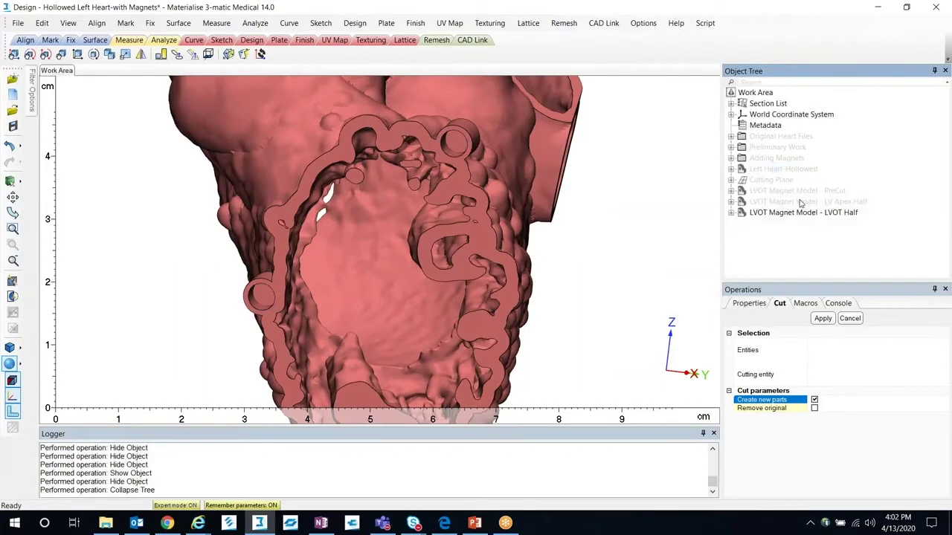
# - Hide the LVOT Magnet Model - LVOT Half and show the Left Heart-Hollowed part in its place
pyautogui.rightClick(802, 212)
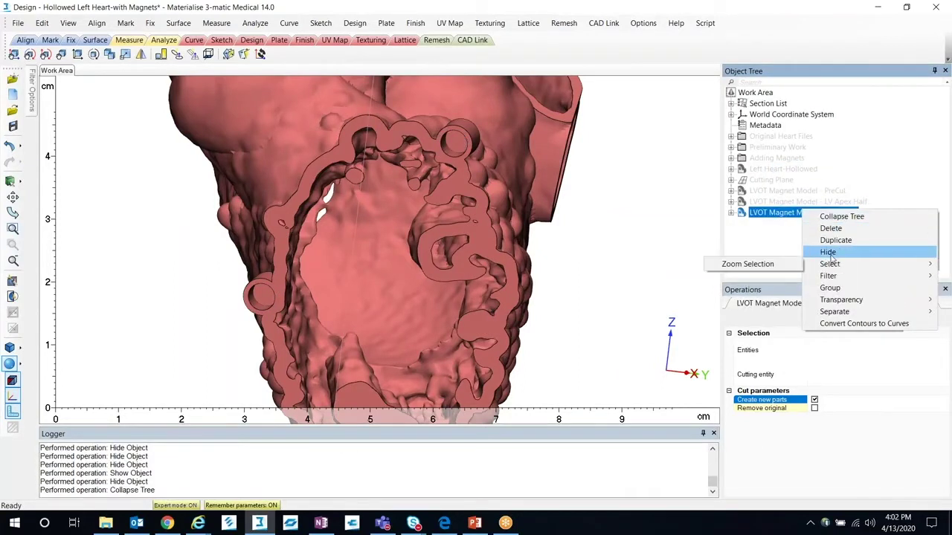
pyautogui.click(827, 252)
pyautogui.click(786, 170)
pyautogui.rightClick(786, 169)
pyautogui.click(807, 211)
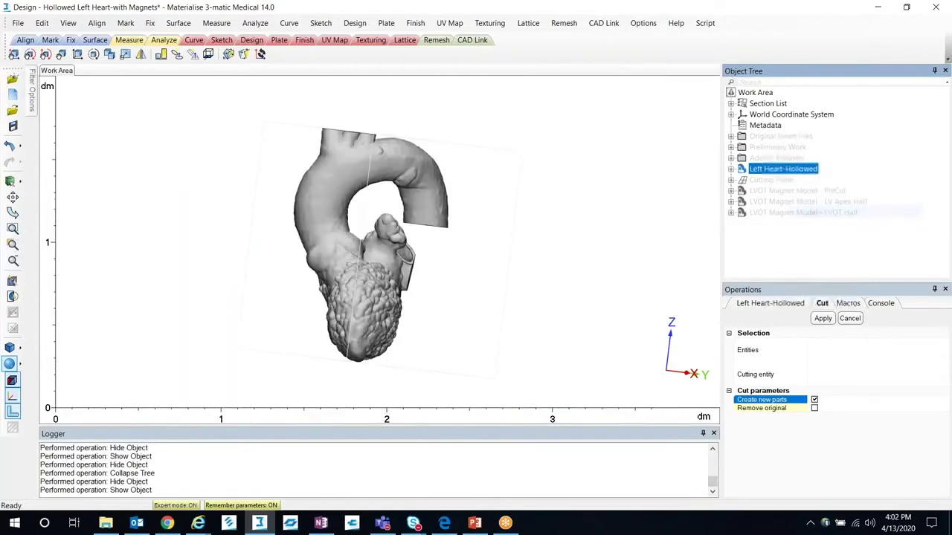
pyautogui.moveTo(290, 279); pyautogui.dragTo(329, 272, button='right')
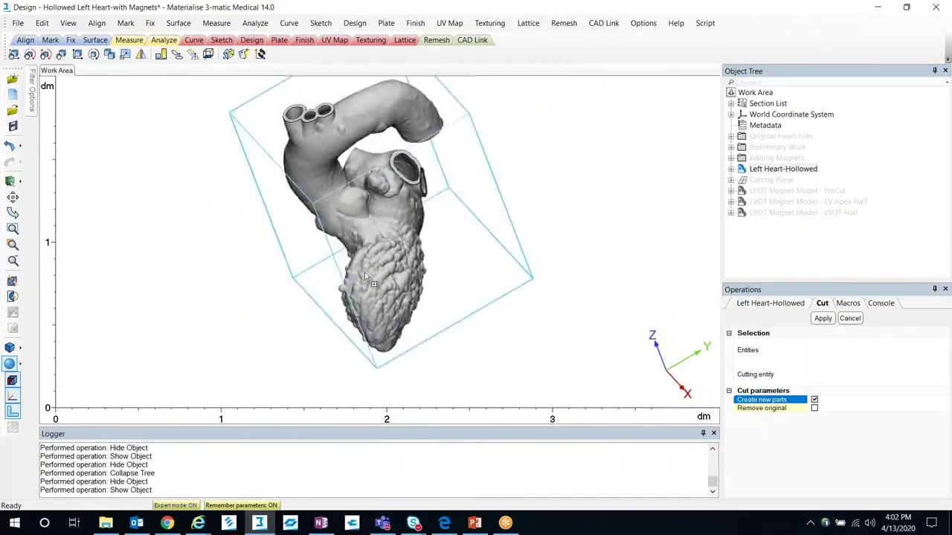
pyautogui.moveTo(400, 278); pyautogui.dragTo(427, 310, button='right')
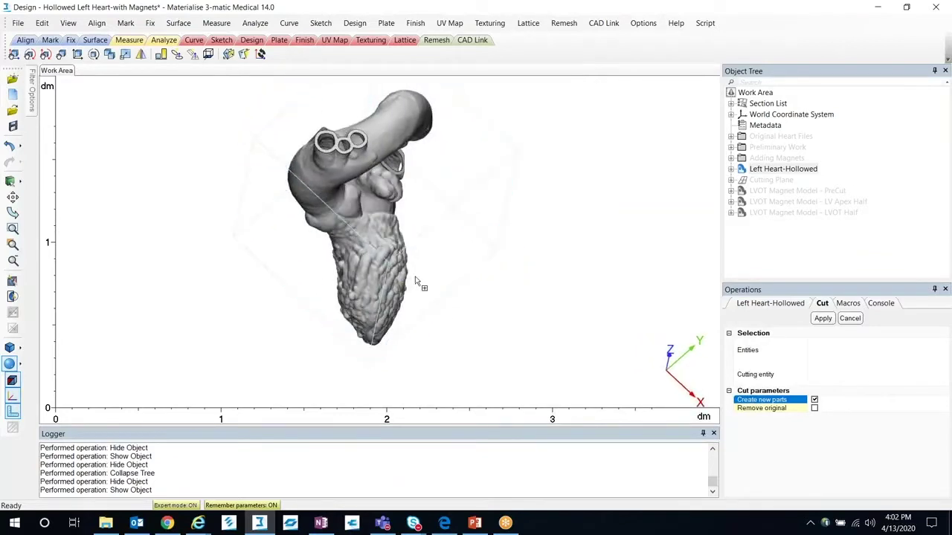
pyautogui.moveTo(350, 279); pyautogui.dragTo(334, 112, button='right')
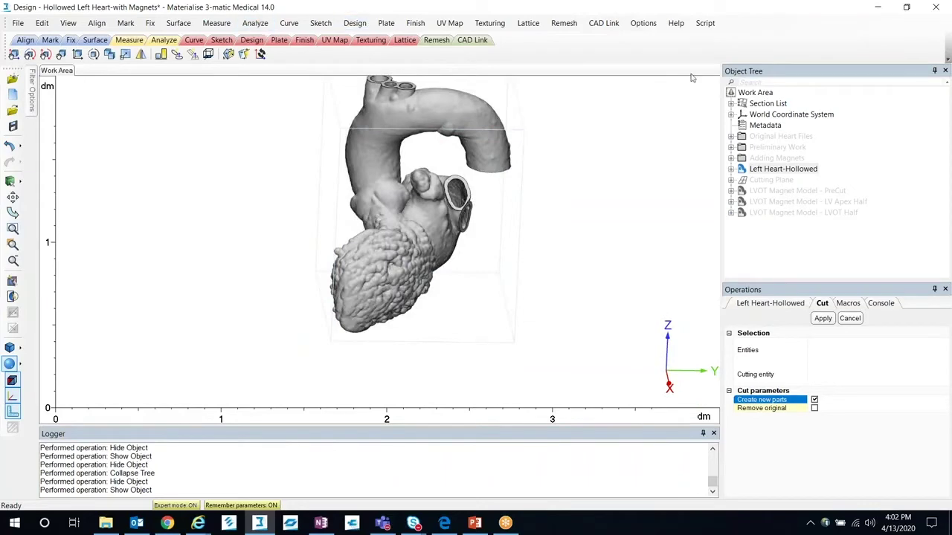
# - Show the Cutting Plane together with the hollowed left heart
pyautogui.rightClick(771, 178)
pyautogui.click(804, 221)
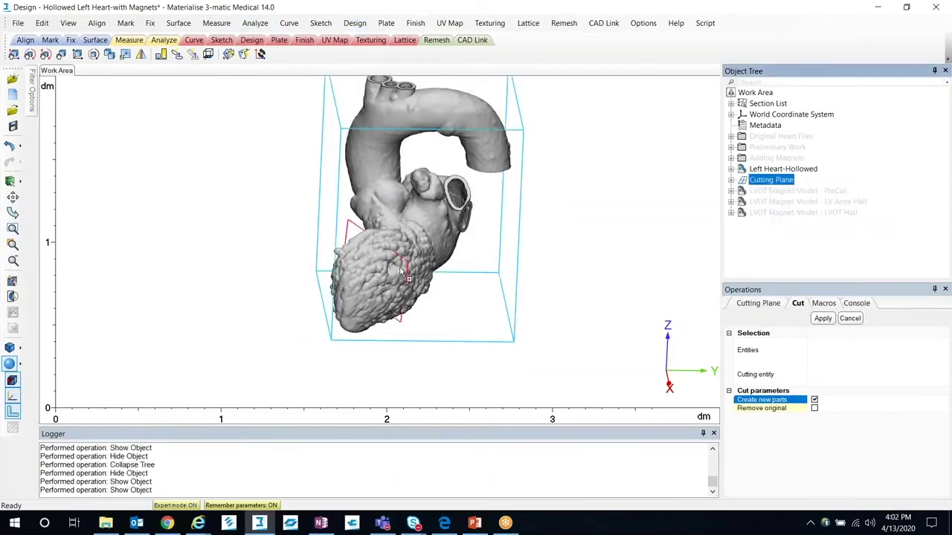
pyautogui.moveTo(405, 275); pyautogui.dragTo(290, 75, button='right')
# - Create a datum plane with the 3 Points method from three points on the surface of the aortic arch's descending end
pyautogui.click(255, 23)
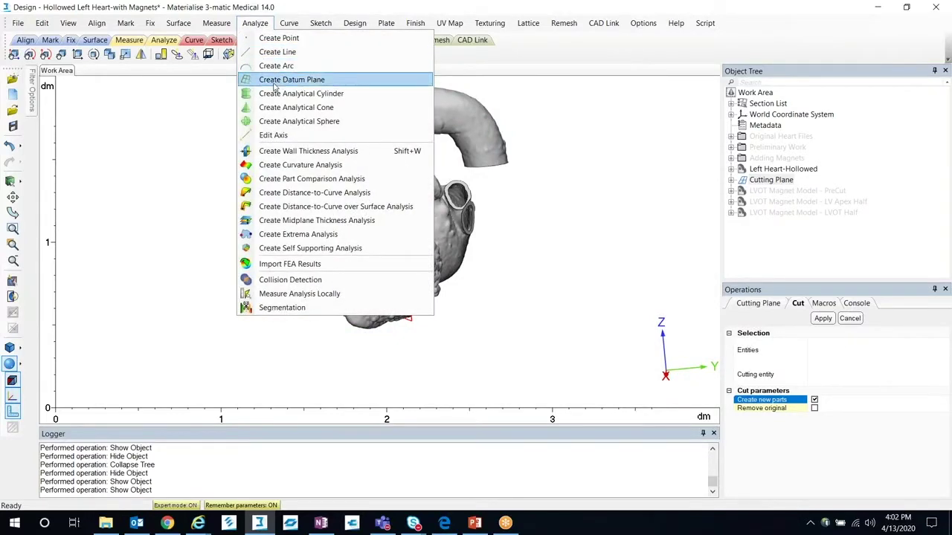
pyautogui.click(354, 23)
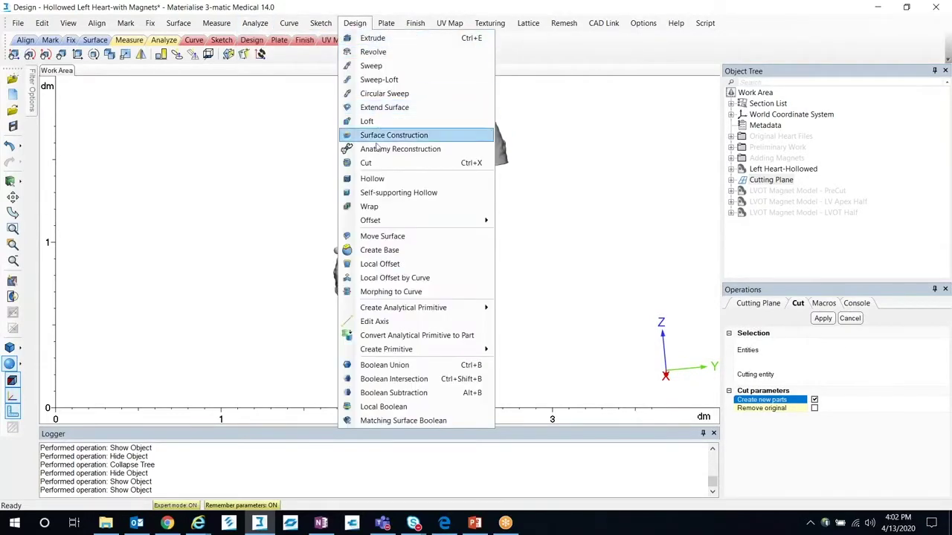
pyautogui.moveTo(406, 308)
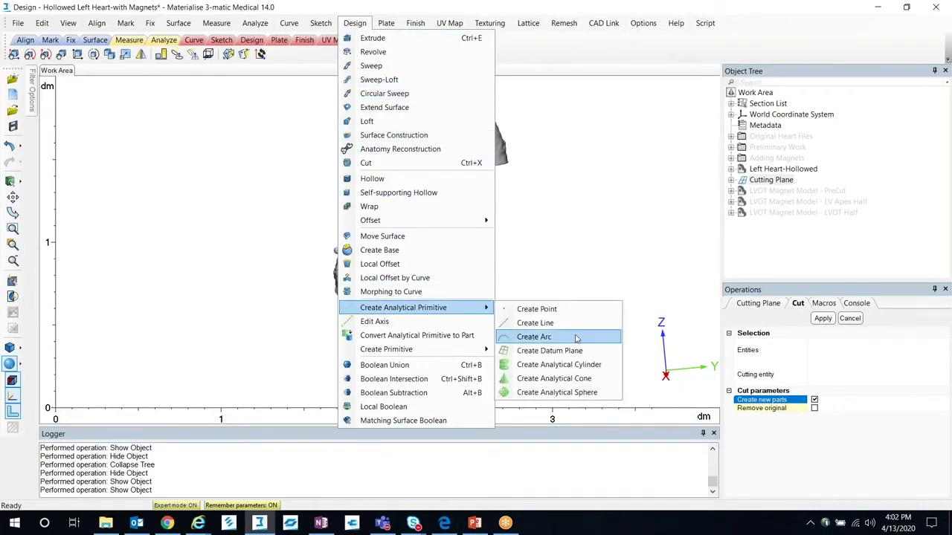
pyautogui.click(579, 351)
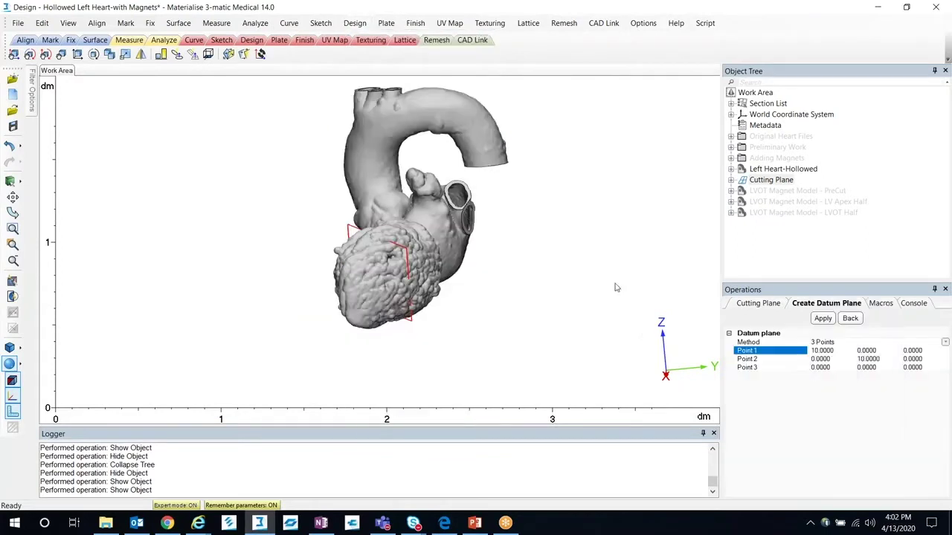
pyautogui.click(470, 131)
pyautogui.moveTo(470, 130); pyautogui.dragTo(443, 211, button='right')
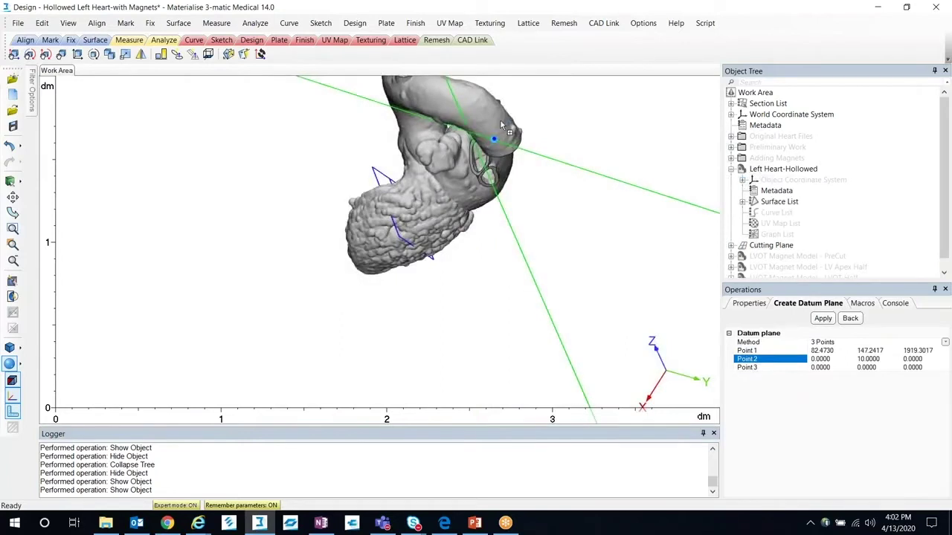
pyautogui.click(499, 120)
pyautogui.click(491, 112)
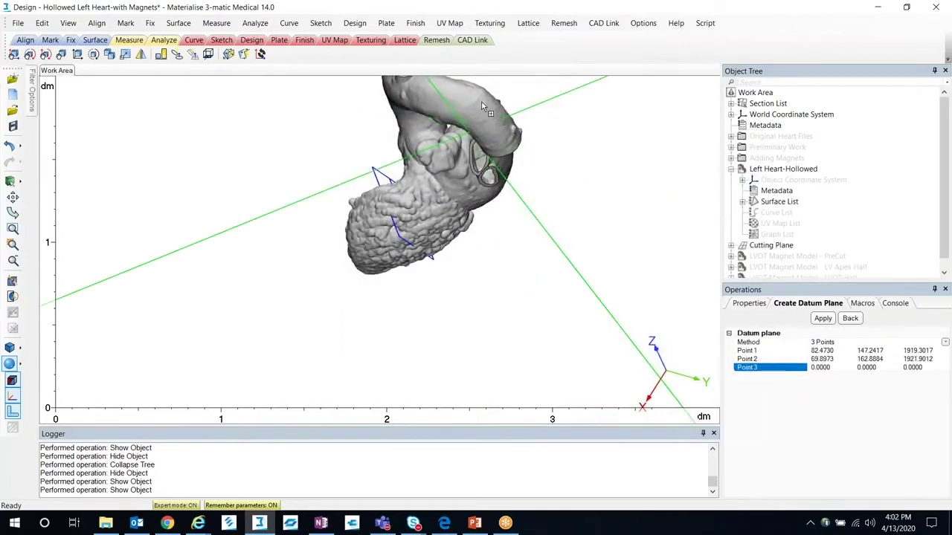
pyautogui.click(827, 318)
# - Translate the new datum plane away from the aorta with Translate/Rotate in the object coordinate system
pyautogui.moveTo(538, 206); pyautogui.dragTo(339, 266, button='right')
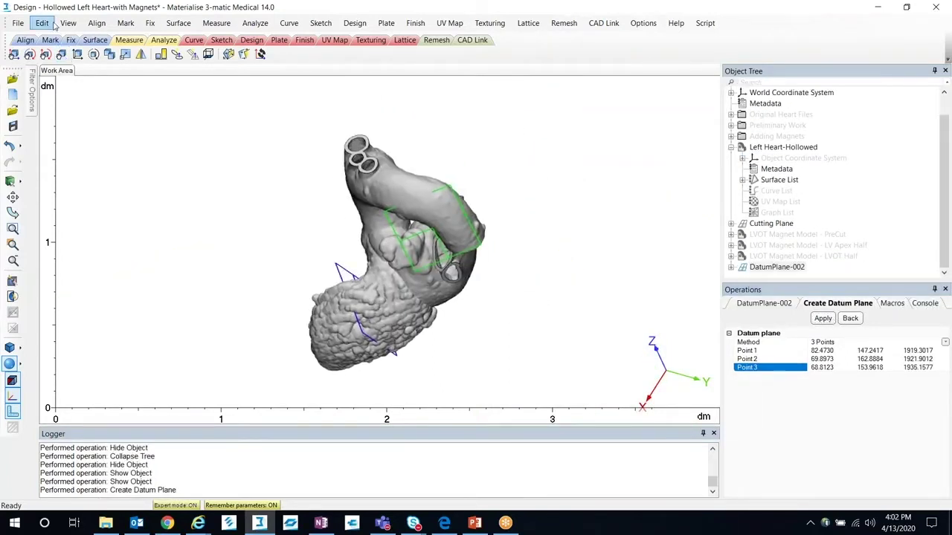
pyautogui.click(97, 24)
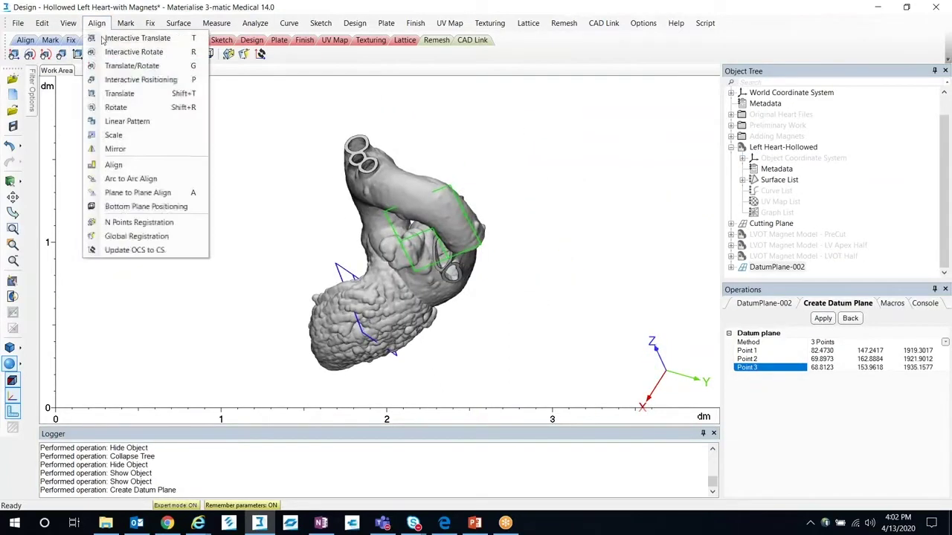
pyautogui.click(132, 66)
pyautogui.moveTo(455, 201); pyautogui.dragTo(476, 191, button='right')
pyautogui.moveTo(476, 191); pyautogui.dragTo(536, 152)
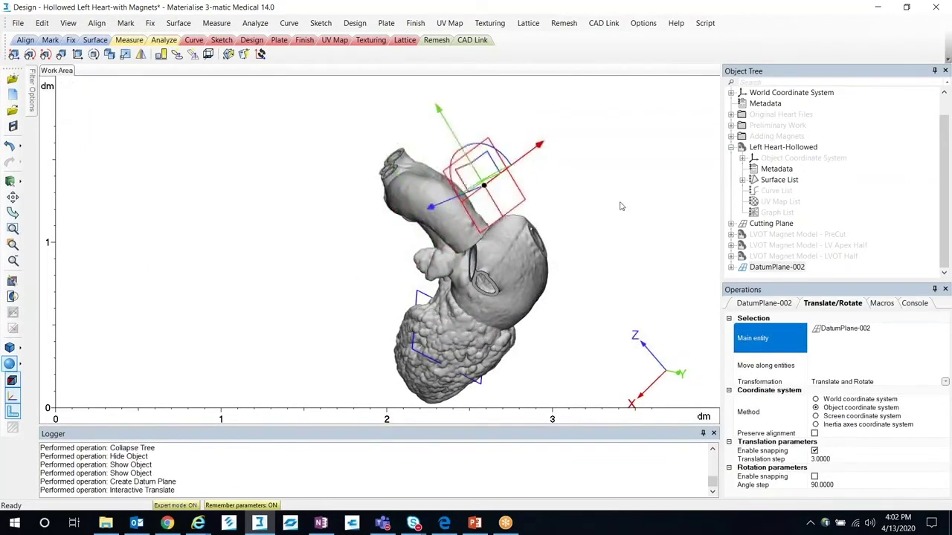
# - Delete the new datum plane, keeping only the original Cutting Plane
pyautogui.rightClick(793, 269)
pyautogui.click(811, 284)
pyautogui.moveTo(571, 309); pyautogui.dragTo(409, 283, button='right')
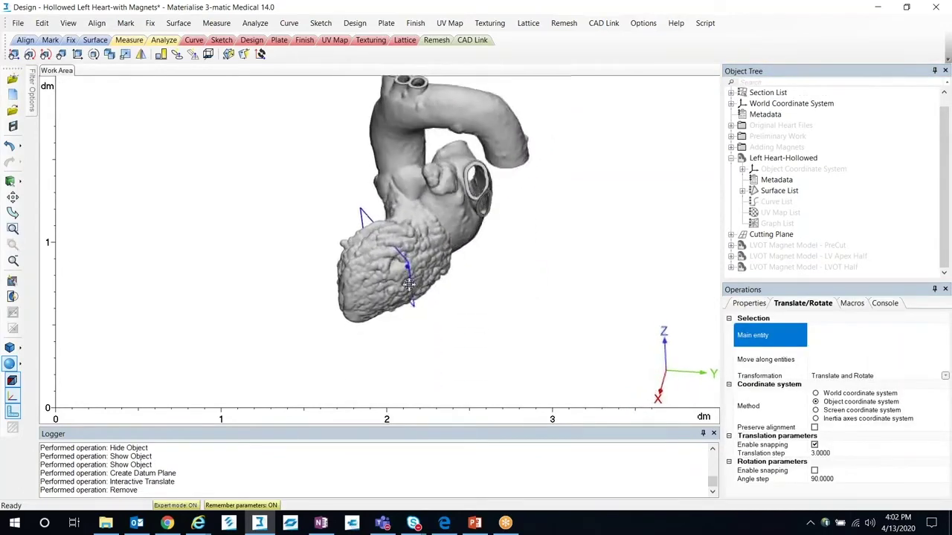
pyautogui.click(354, 24)
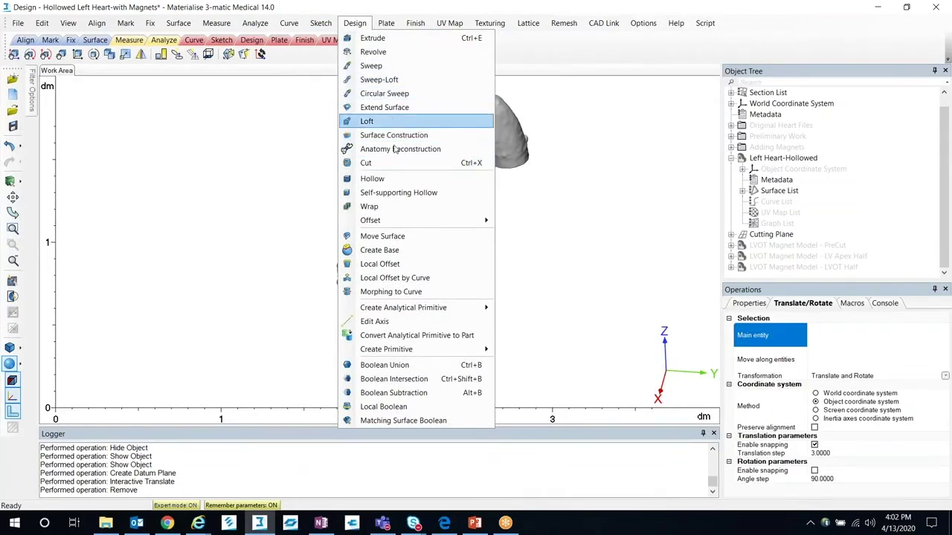
pyautogui.click(401, 163)
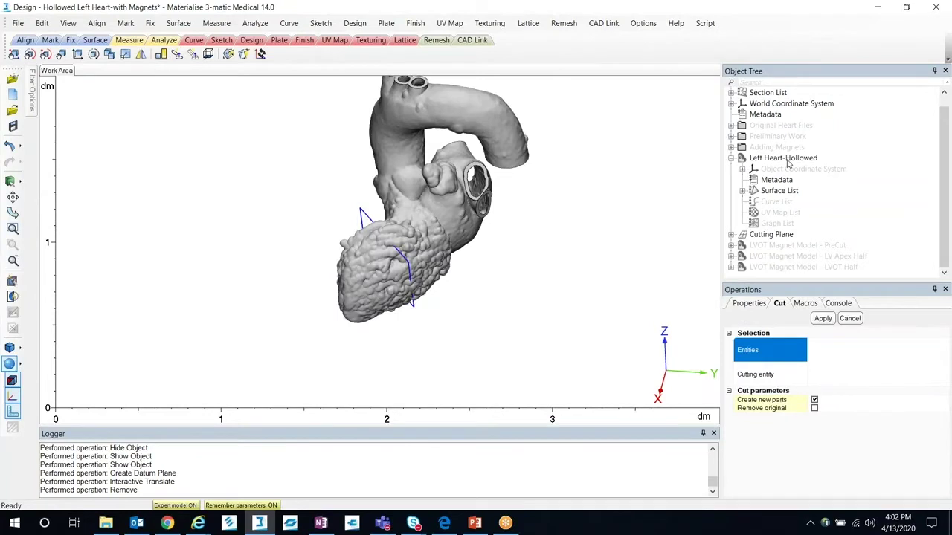
pyautogui.press('Escape')
# - Duplicate the Left Heart-Hollowed part
pyautogui.rightClick(787, 160)
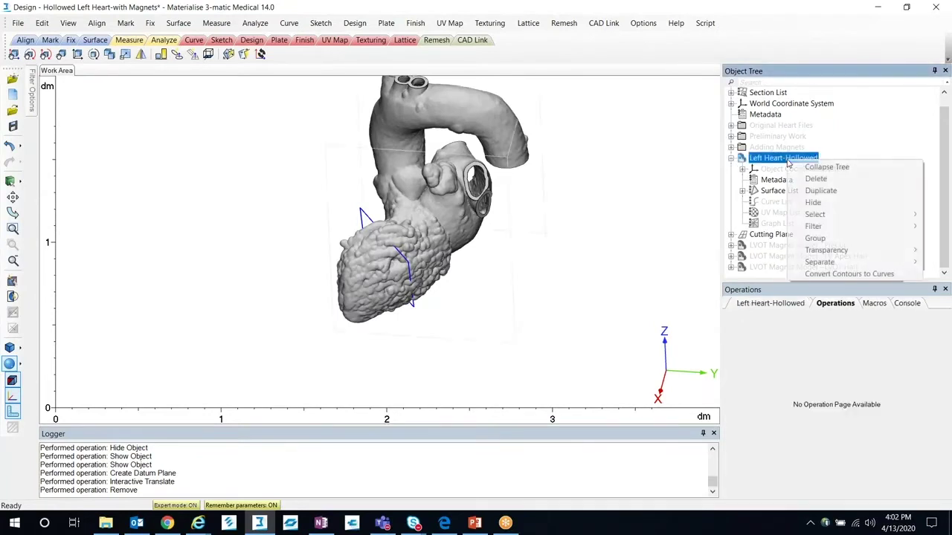
pyautogui.click(821, 192)
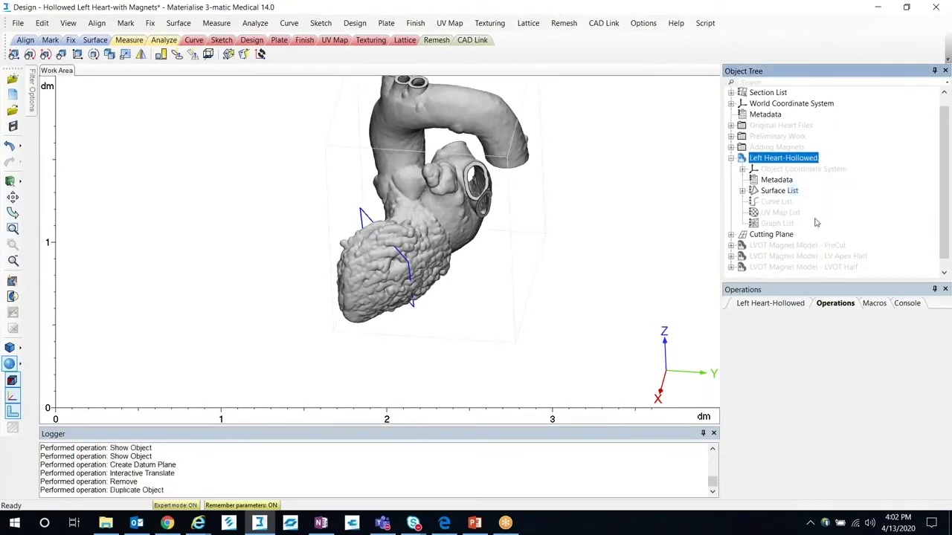
pyautogui.rightClick(812, 270)
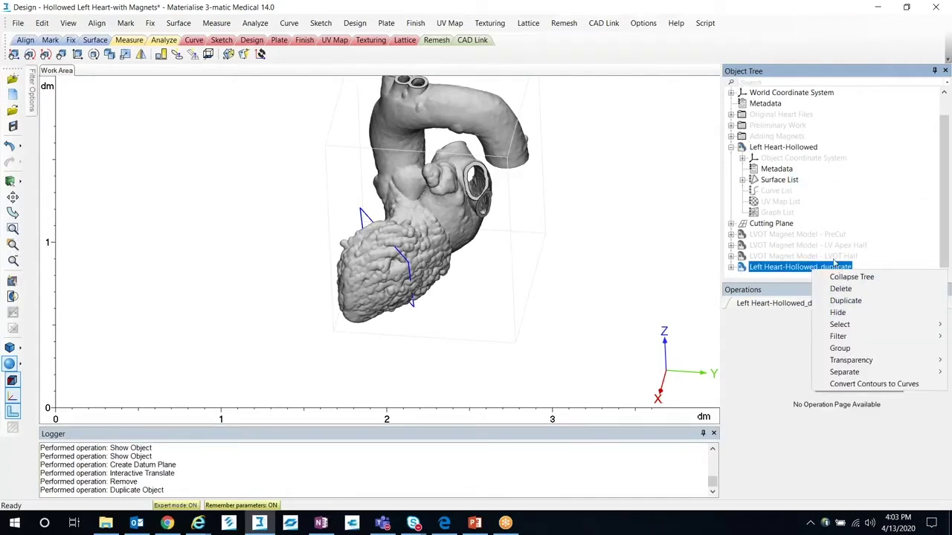
pyautogui.click(858, 315)
# - Rename the duplicate as Left Heart-Hollowed_Save for Later and hide it
pyautogui.click(851, 269)
pyautogui.press('BackSpace')
pyautogui.press('BackSpace')
pyautogui.press('BackSpace')
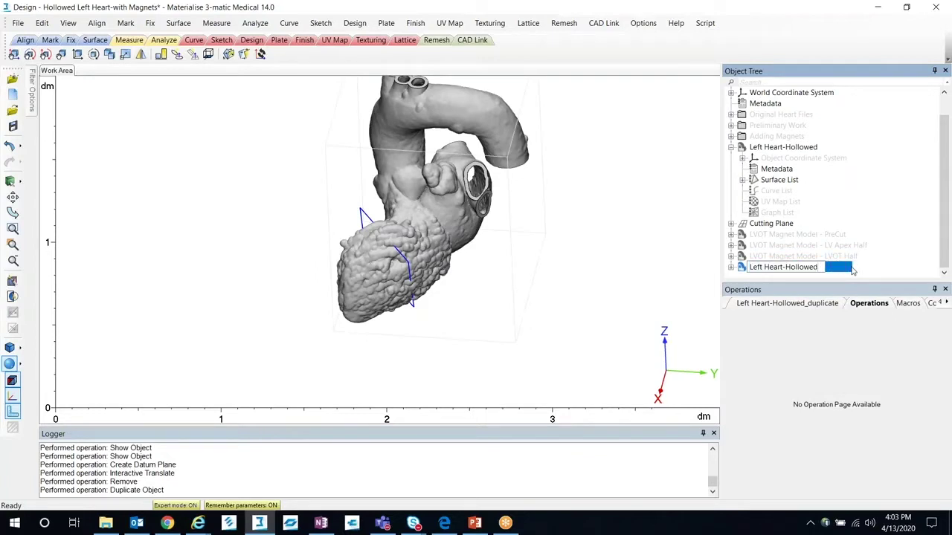
pyautogui.write('Save for LA')
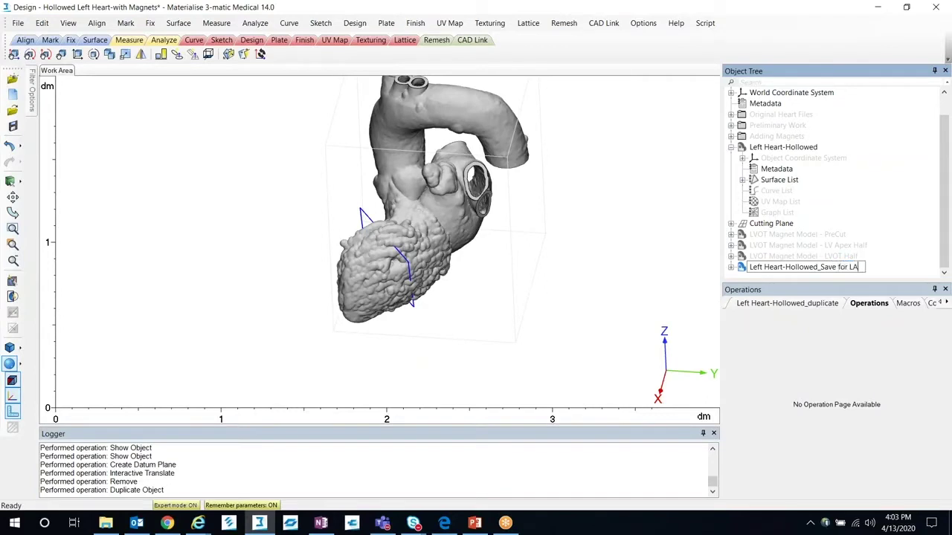
pyautogui.press('Return')
pyautogui.rightClick(817, 267)
pyautogui.click(844, 309)
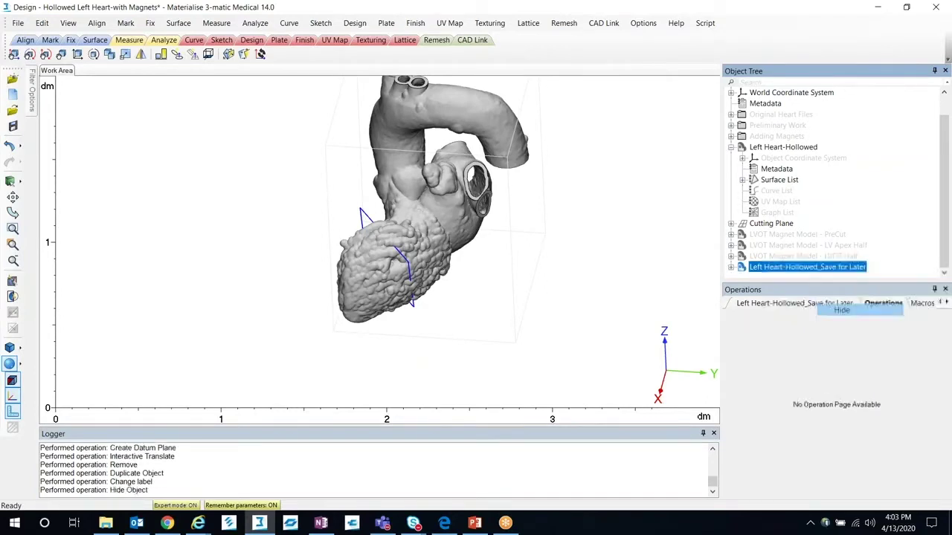
# - Cut the Left Heart-Hollowed part with the Cutting Plane, creating new parts and keeping the original
pyautogui.rightClick(797, 148)
pyautogui.click(356, 23)
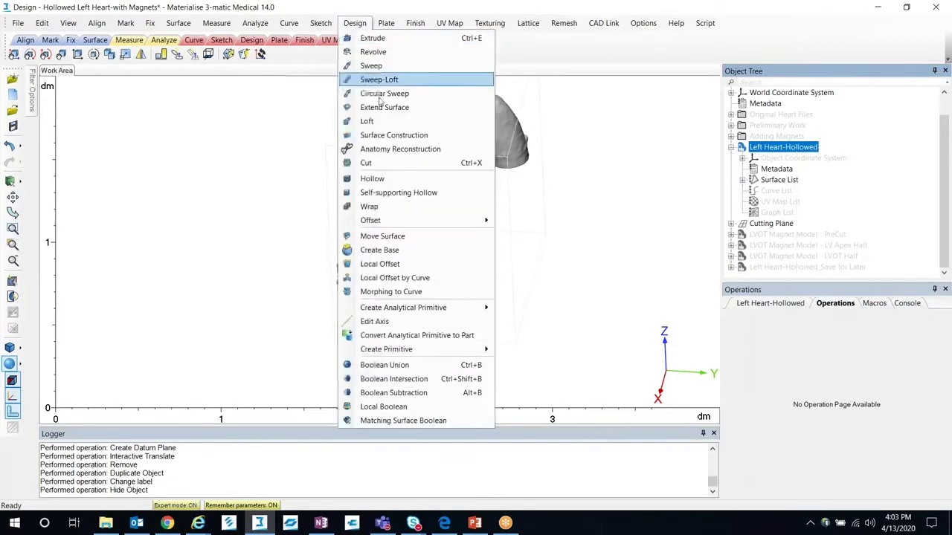
pyautogui.click(401, 163)
pyautogui.click(780, 375)
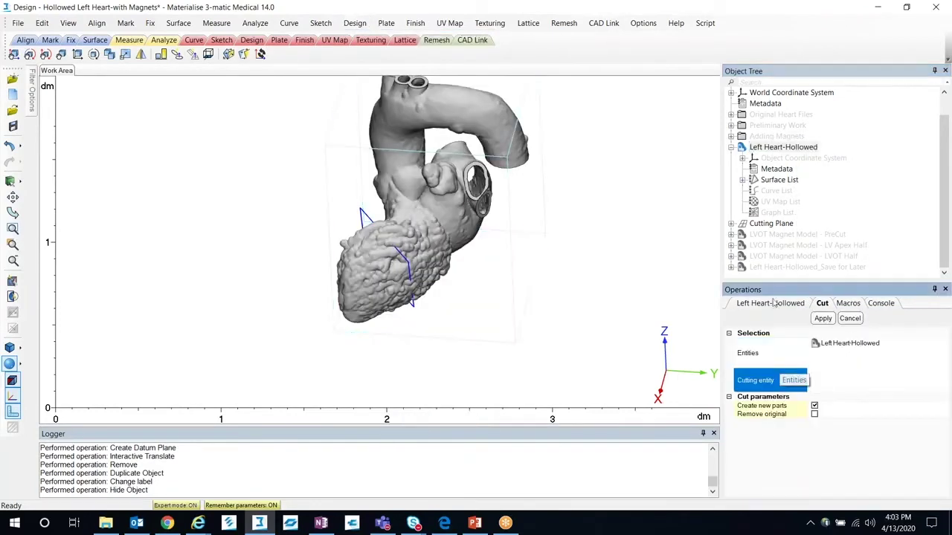
pyautogui.click(773, 224)
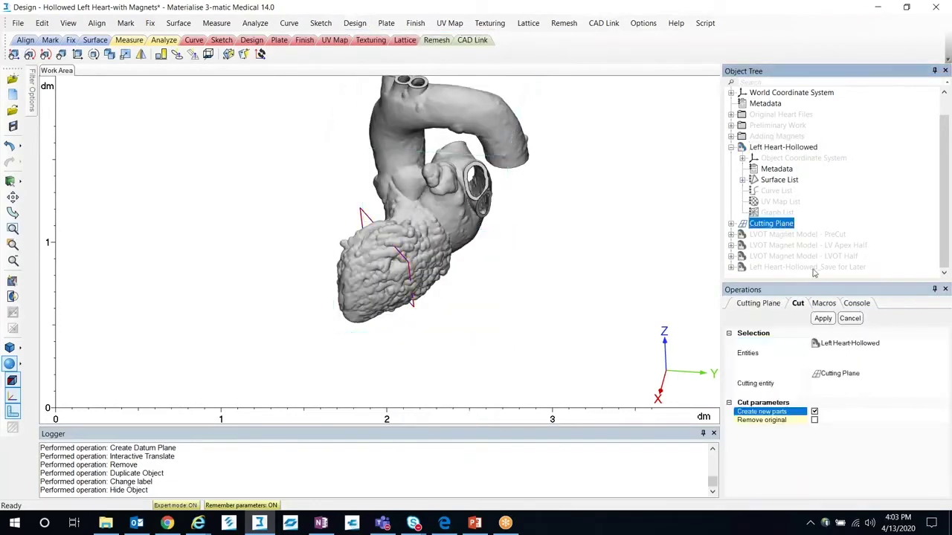
pyautogui.click(823, 319)
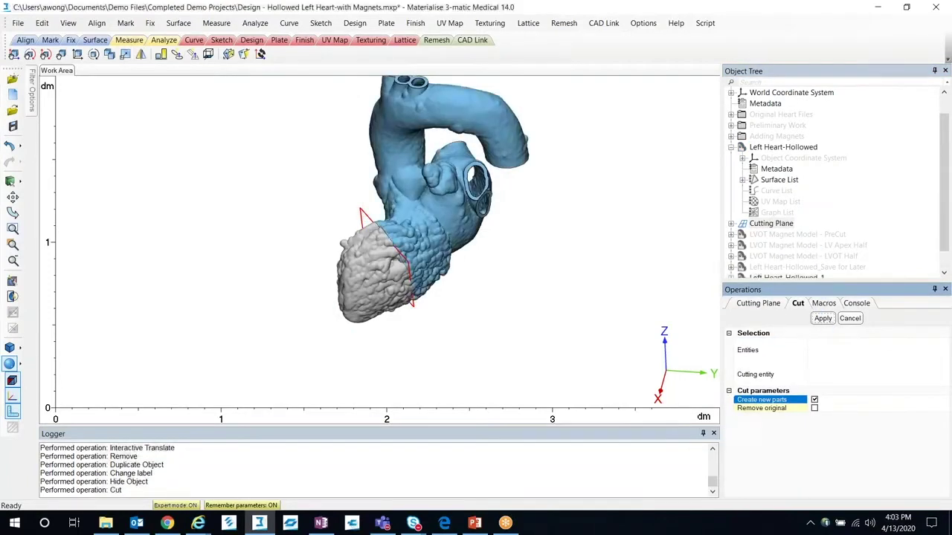
# - Hide the original Left Heart-Hollowed part and the Cutting Plane so only the two cut halves are displayed
pyautogui.scroll(-1, 788, 215)
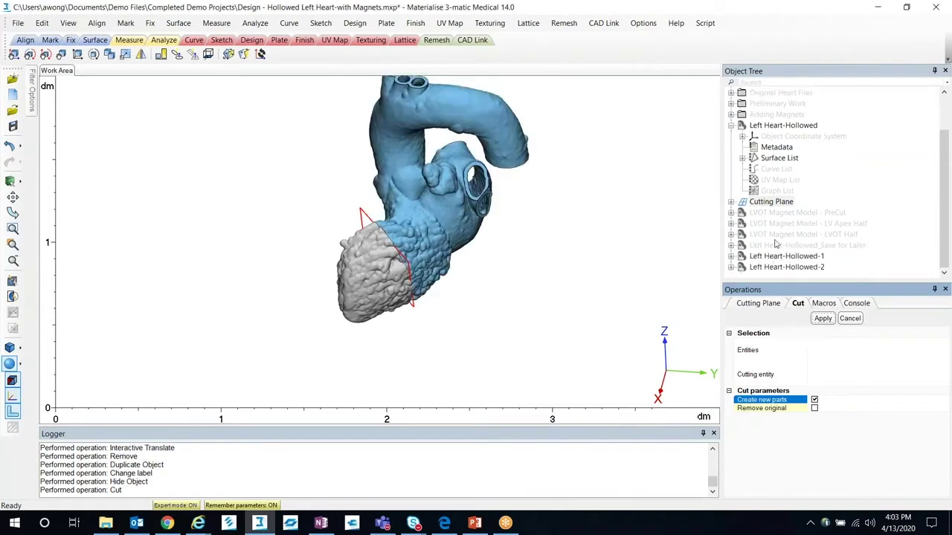
pyautogui.rightClick(800, 133)
pyautogui.click(833, 168)
pyautogui.moveTo(392, 252); pyautogui.dragTo(350, 297, button='right')
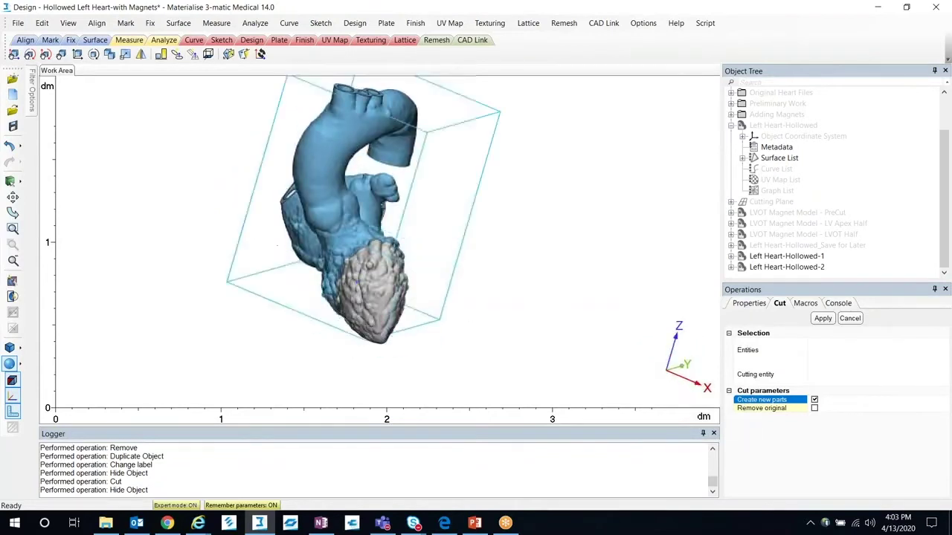
# - Hide the Left Heart-Hollowed-1 apex half to expose the cut face of Left Heart-Hollowed-2, and collapse the object tree
pyautogui.rightClick(791, 267)
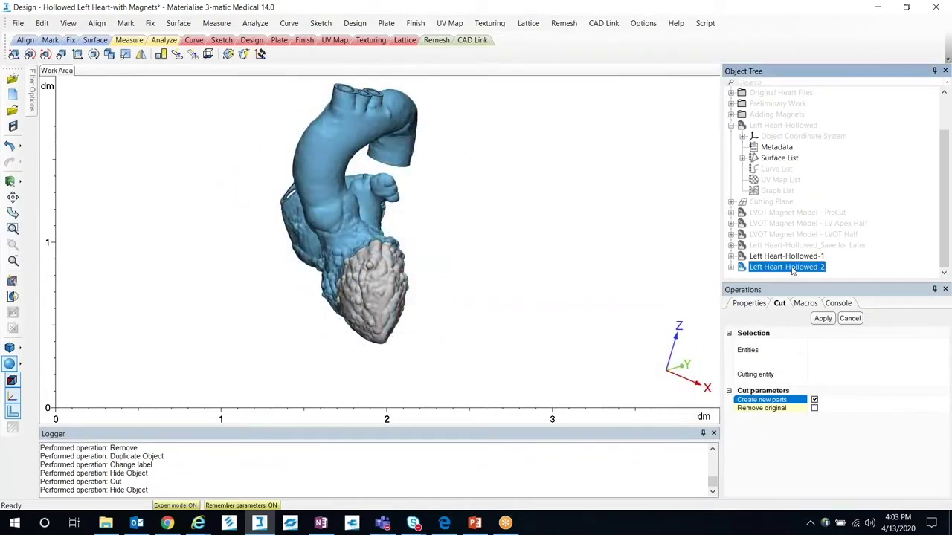
pyautogui.click(788, 255)
pyautogui.rightClick(797, 257)
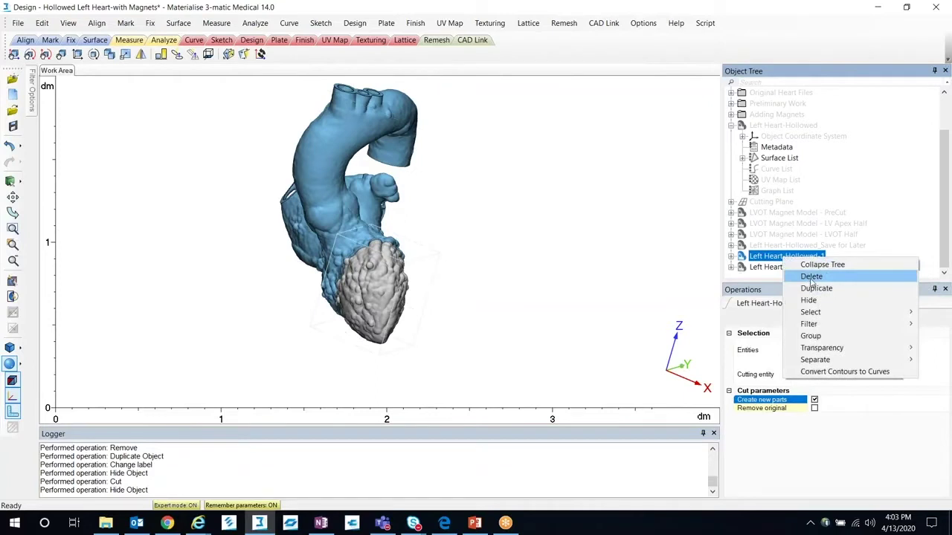
pyautogui.click(808, 300)
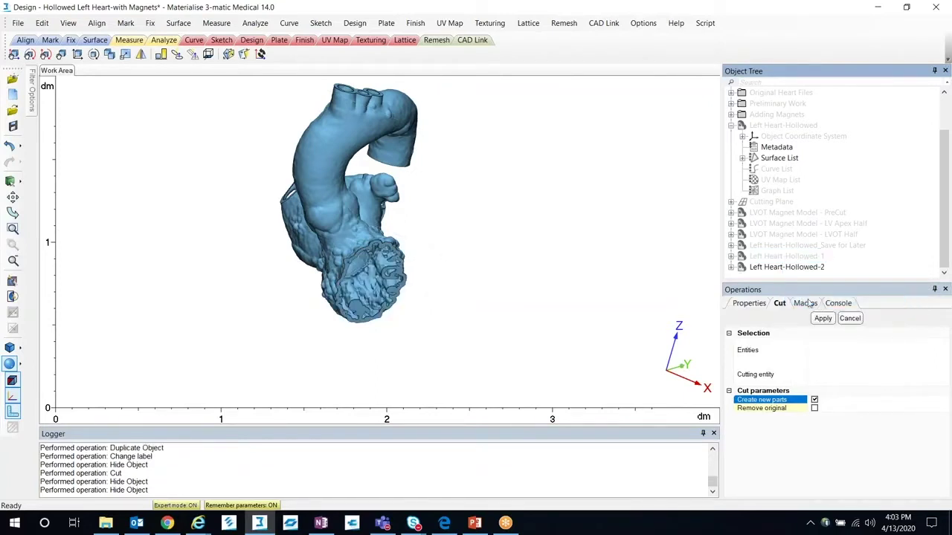
pyautogui.moveTo(406, 295); pyautogui.dragTo(412, 315, button='right')
pyautogui.moveTo(421, 251); pyautogui.dragTo(475, 204, button='middle')
pyautogui.moveTo(476, 204); pyautogui.dragTo(461, 227, button='right')
pyautogui.moveTo(473, 226); pyautogui.dragTo(452, 262, button='middle')
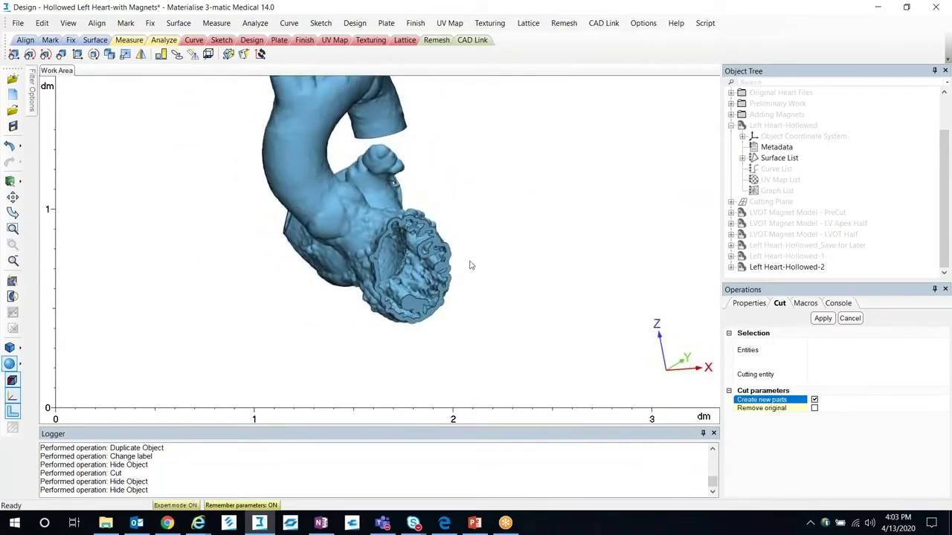
pyautogui.rightClick(788, 223)
pyautogui.click(824, 228)
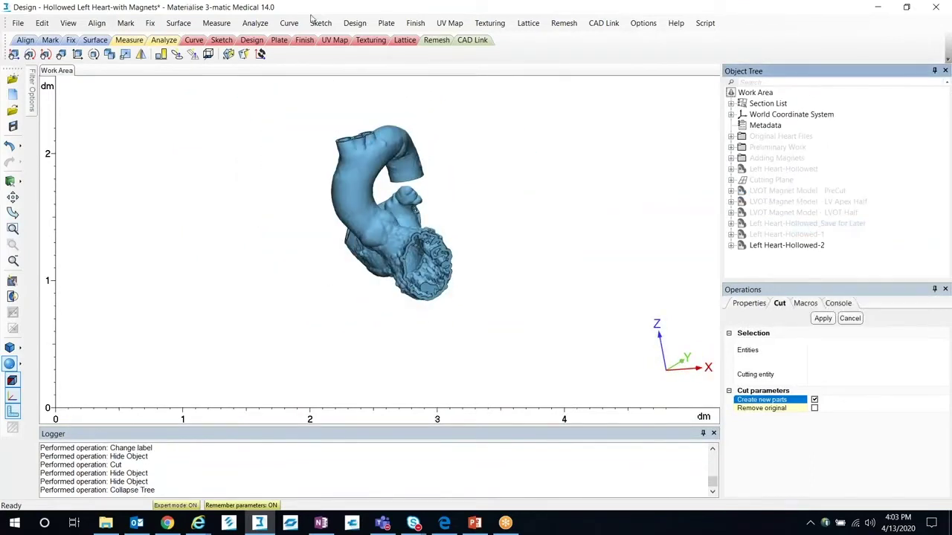
# - Start creating an analytical cylinder with the 2 Points method and widen the operation settings area
pyautogui.click(255, 23)
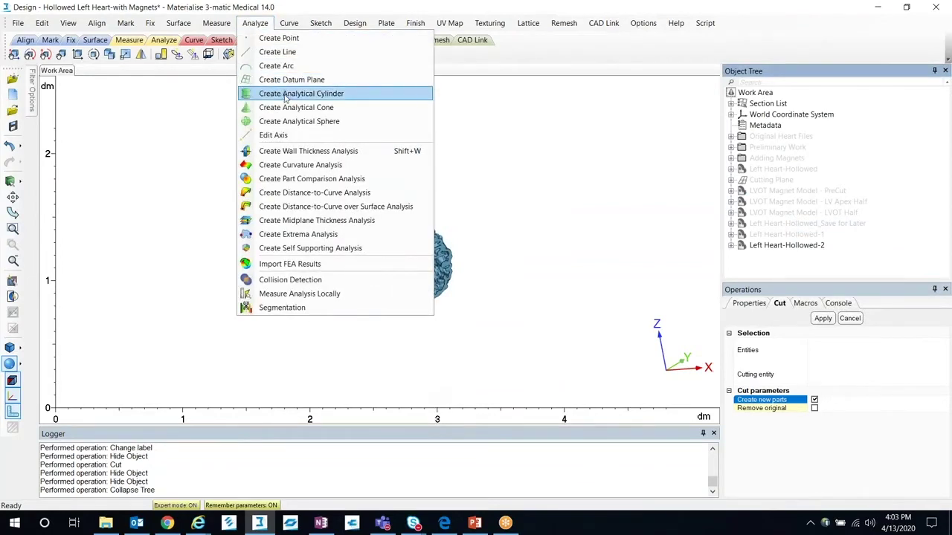
pyautogui.moveTo(355, 23)
pyautogui.moveTo(447, 315)
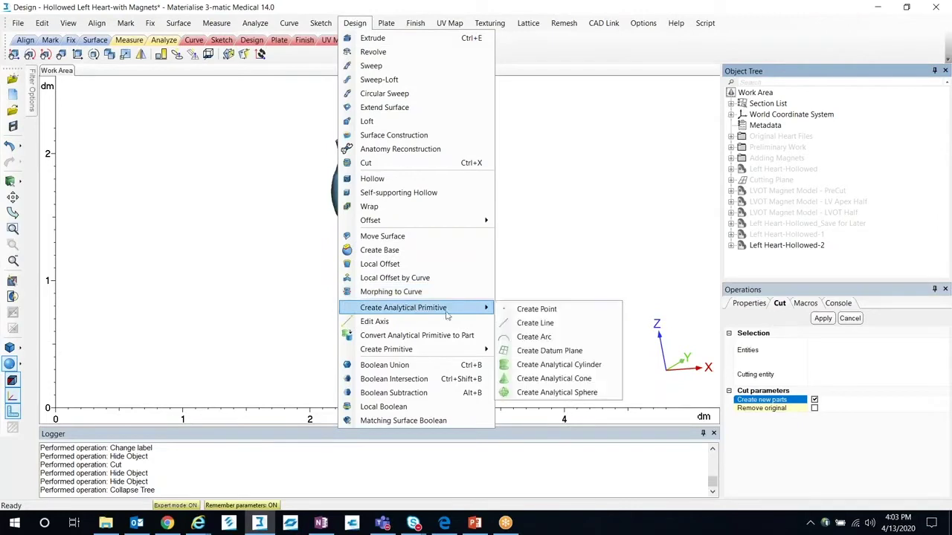
pyautogui.click(560, 366)
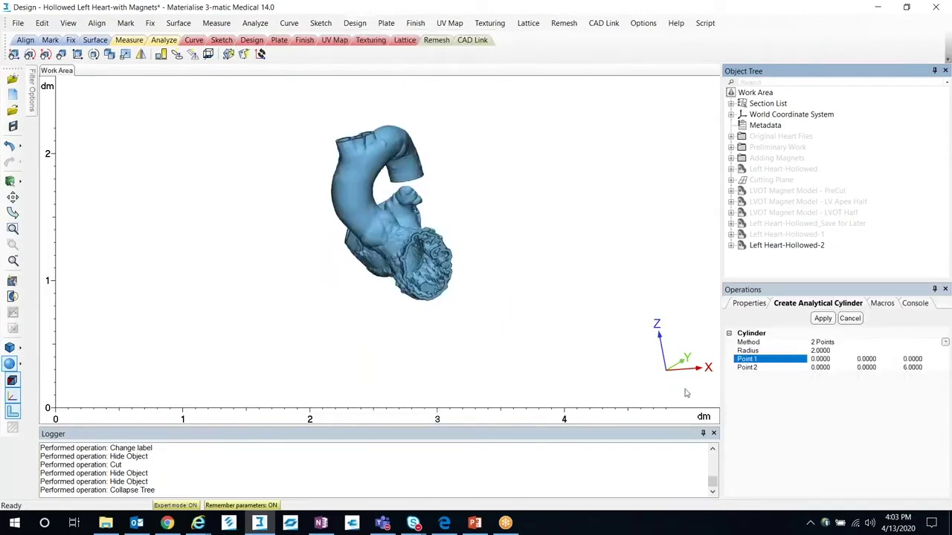
pyautogui.moveTo(722, 417); pyautogui.dragTo(701, 415)
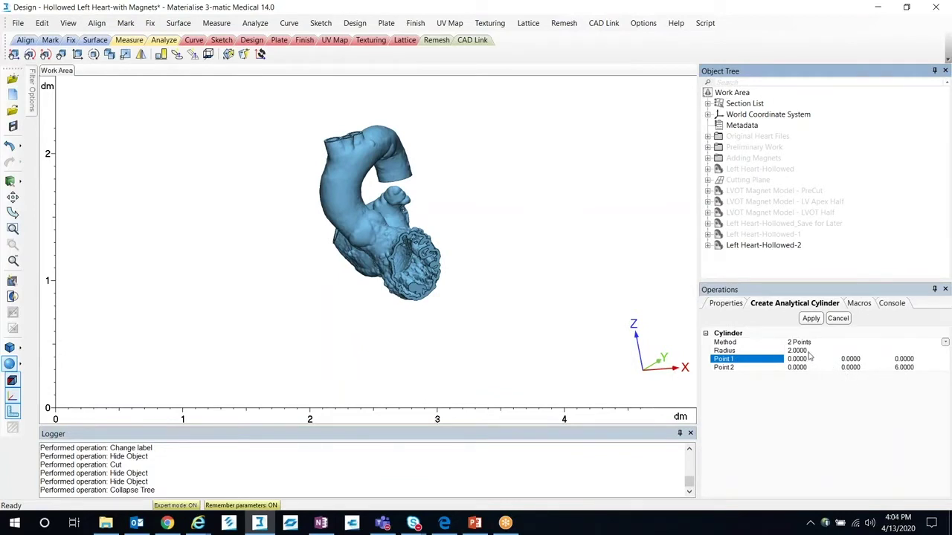
# - Examine the outer wall and the cut face of Left Heart-Hollowed-2 from several angles for magnet placement
pyautogui.moveTo(398, 285); pyautogui.dragTo(474, 255, button='right')
pyautogui.scroll(5, 382, 274)
pyautogui.moveTo(410, 282); pyautogui.dragTo(429, 276, button='right')
pyautogui.scroll(2, 428, 276)
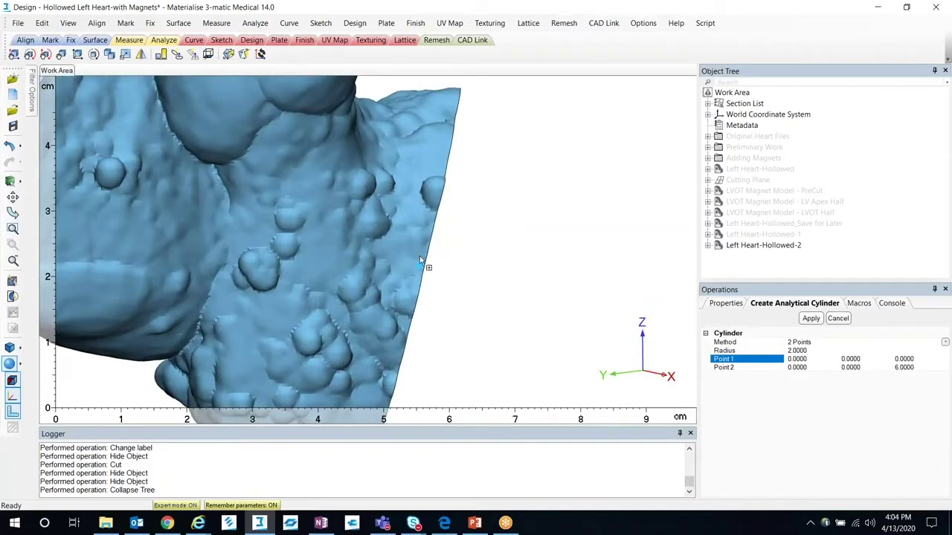
pyautogui.moveTo(427, 265); pyautogui.dragTo(338, 269, button='right')
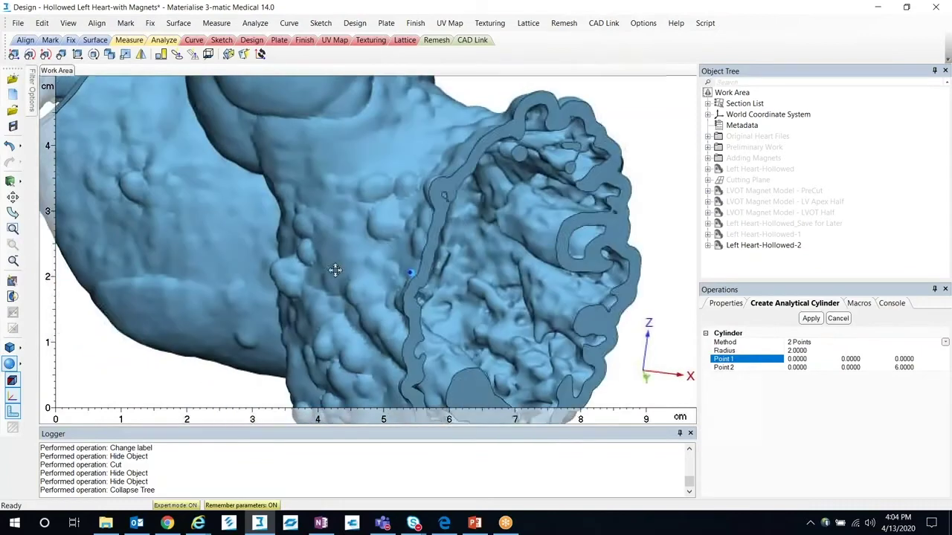
pyautogui.scroll(-3, 384, 269)
pyautogui.moveTo(383, 269); pyautogui.dragTo(334, 233, button='middle')
pyautogui.moveTo(335, 233); pyautogui.dragTo(326, 230, button='right')
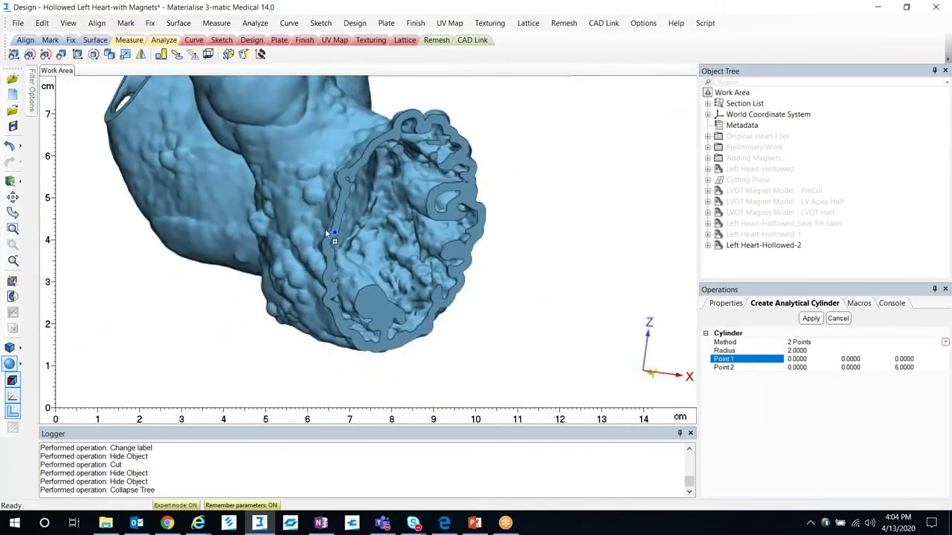
pyautogui.moveTo(407, 245); pyautogui.dragTo(405, 284, button='middle')
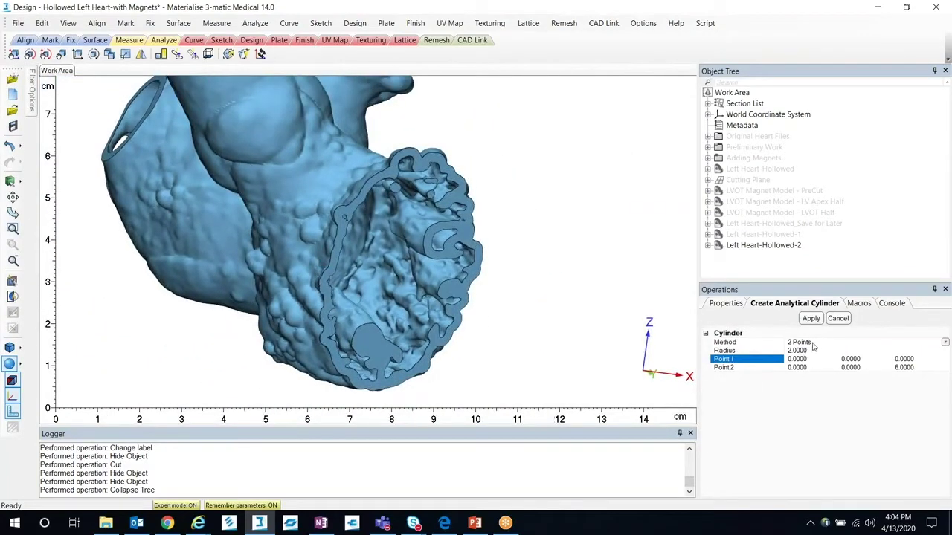
# - Create the cylinder with radius 2 from the origin to Z 6 and rename it Magnet
pyautogui.click(811, 319)
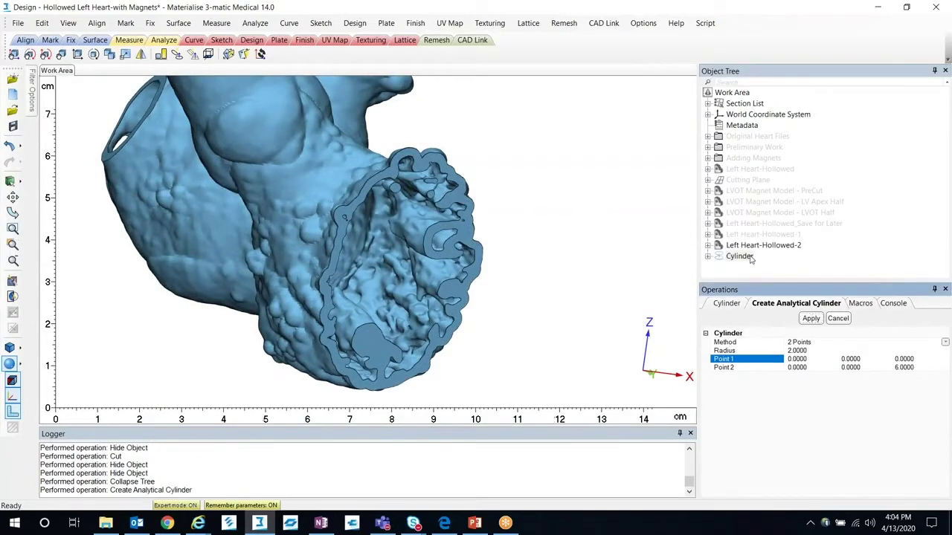
pyautogui.click(750, 257)
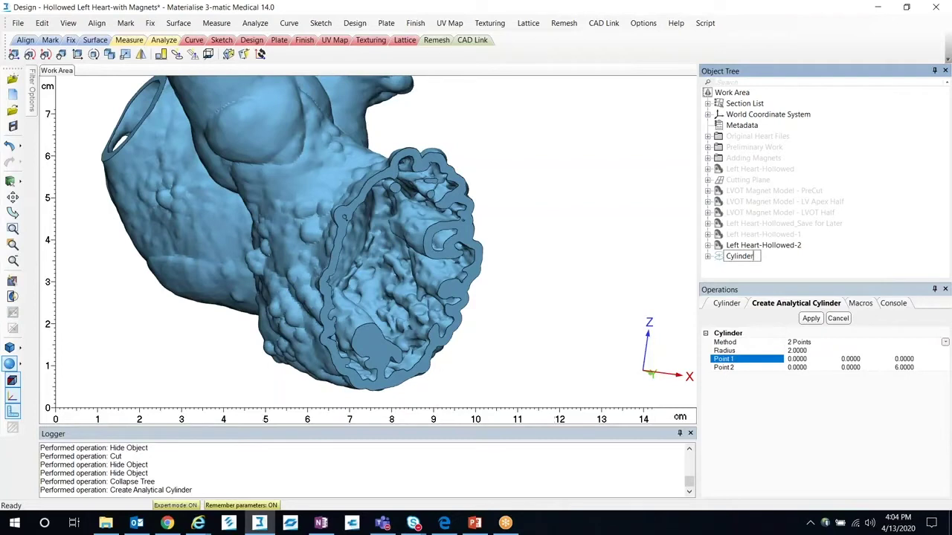
pyautogui.write('Magnet')
pyautogui.press('Return')
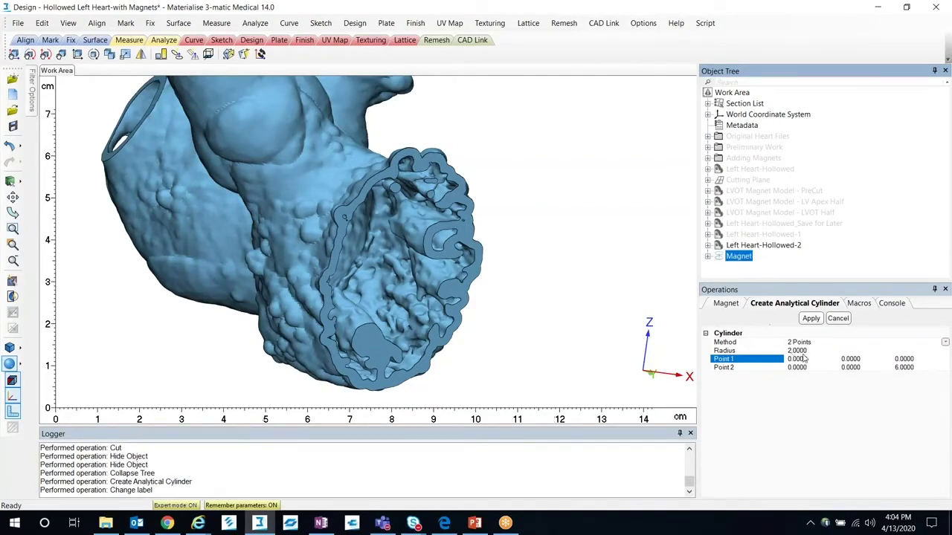
# - Create a second analytical cylinder with radius 3 from the origin to Z 10
pyautogui.click(803, 354)
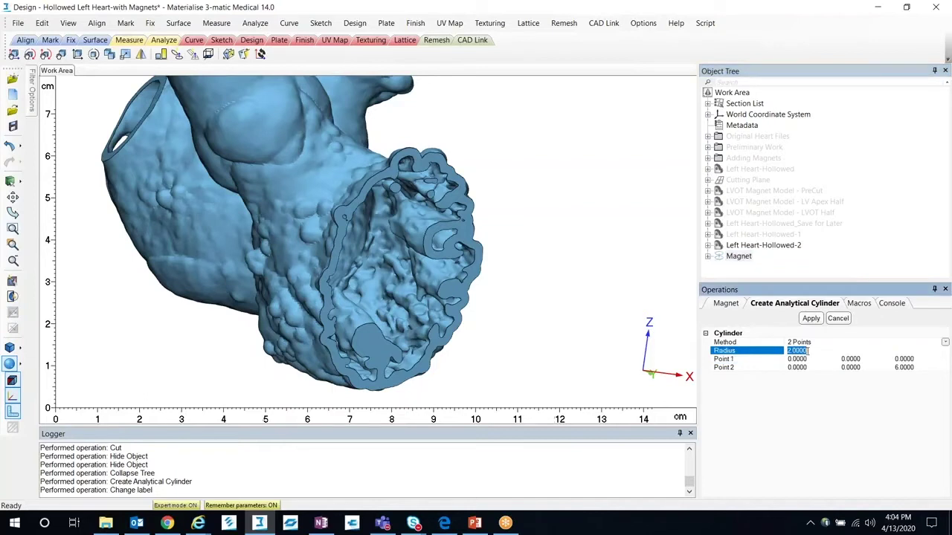
pyautogui.write('3')
pyautogui.click(904, 367)
pyautogui.write('10')
pyautogui.press('Return')
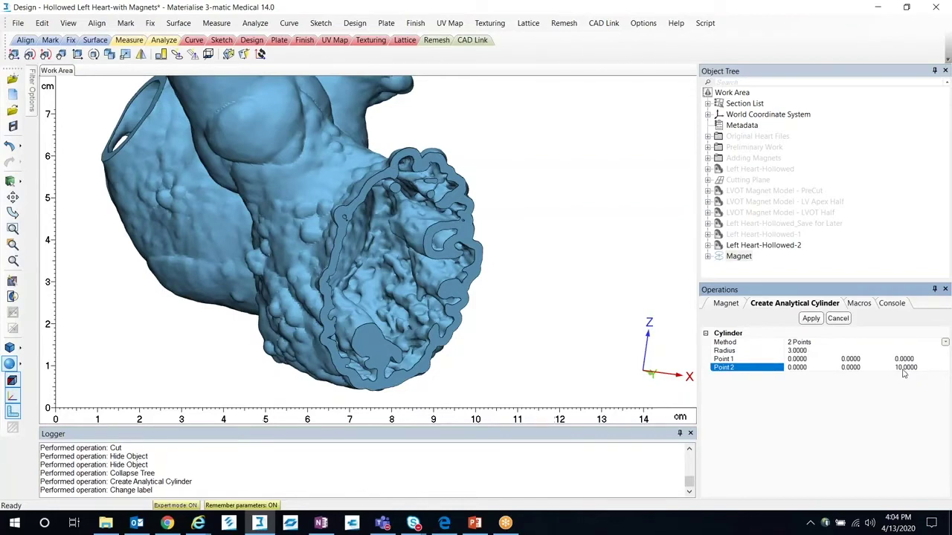
pyautogui.click(811, 318)
# - Rename the second cylinder as Magnet_Holder
pyautogui.click(750, 268)
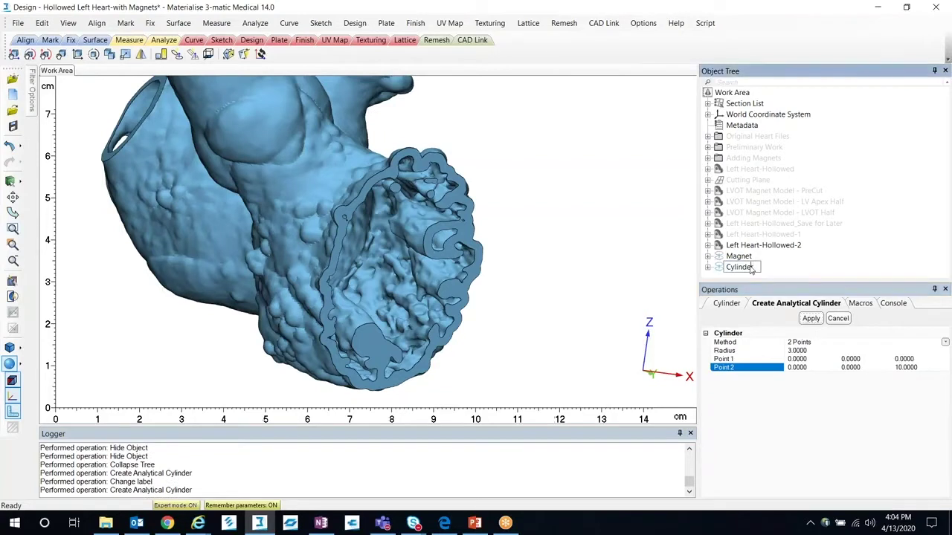
pyautogui.press('BackSpace')
pyautogui.press('BackSpace')
pyautogui.press('BackSpace')
pyautogui.press('BackSpace')
pyautogui.press('BackSpace')
pyautogui.write('Magnet')
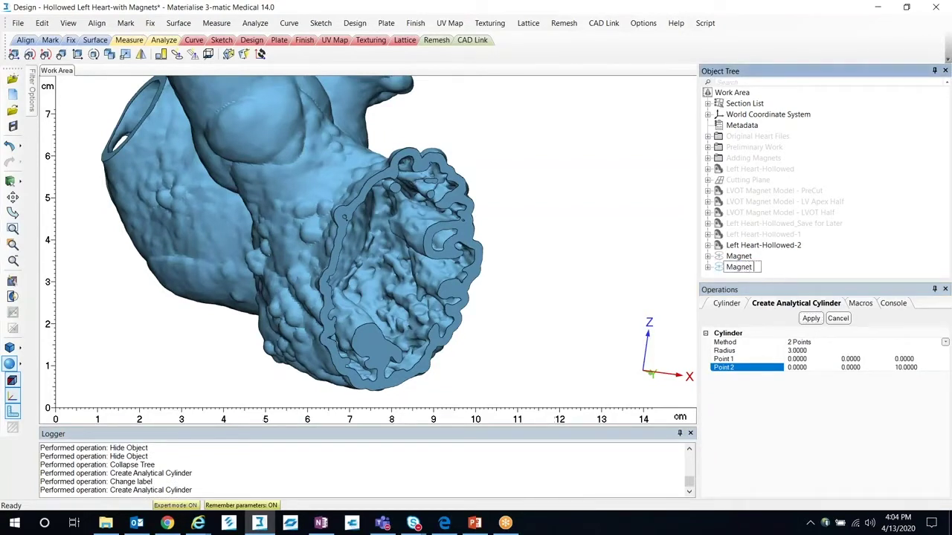
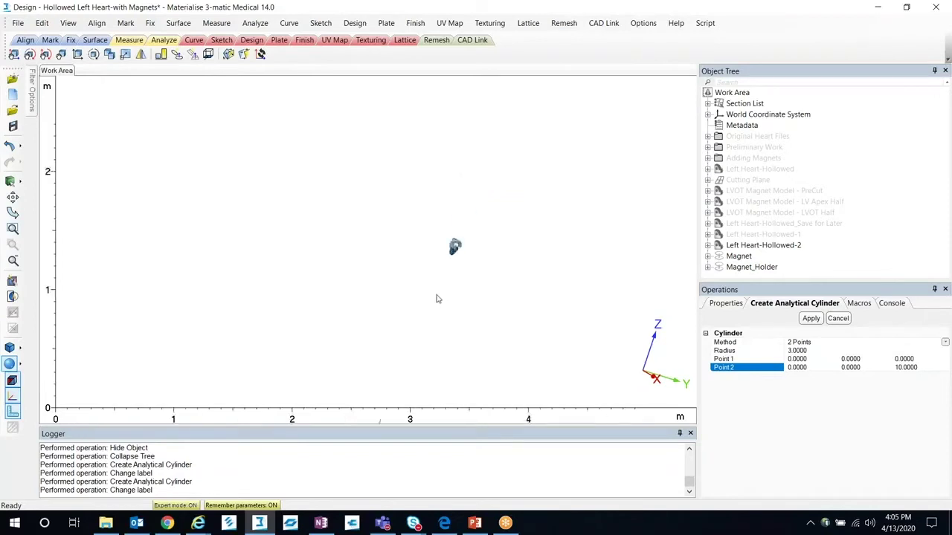
# - Convert the Magnet_Holder and Magnet analytical cylinders to parts with a tolerance of 0.0100
pyautogui.scroll(5, 433, 317)
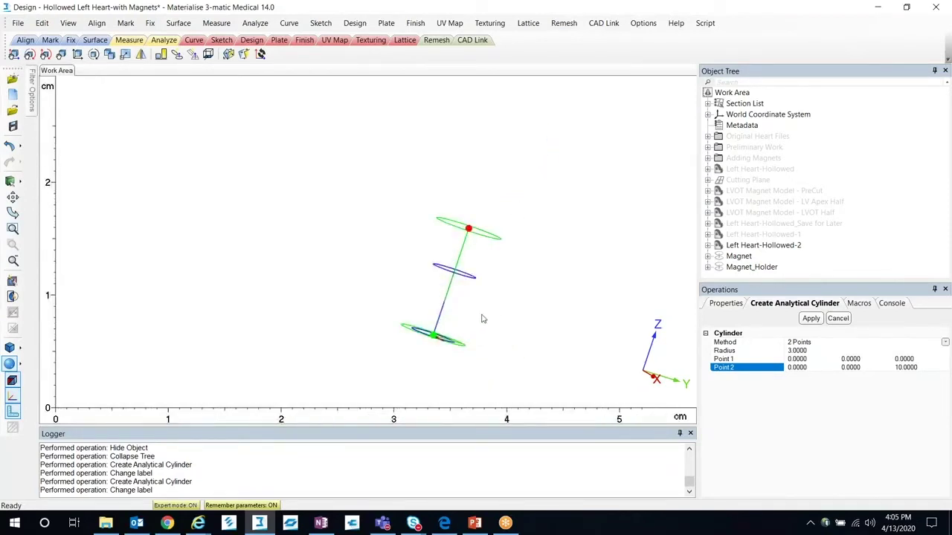
pyautogui.moveTo(482, 319); pyautogui.dragTo(448, 335, button='middle')
pyautogui.scroll(-2, 447, 338)
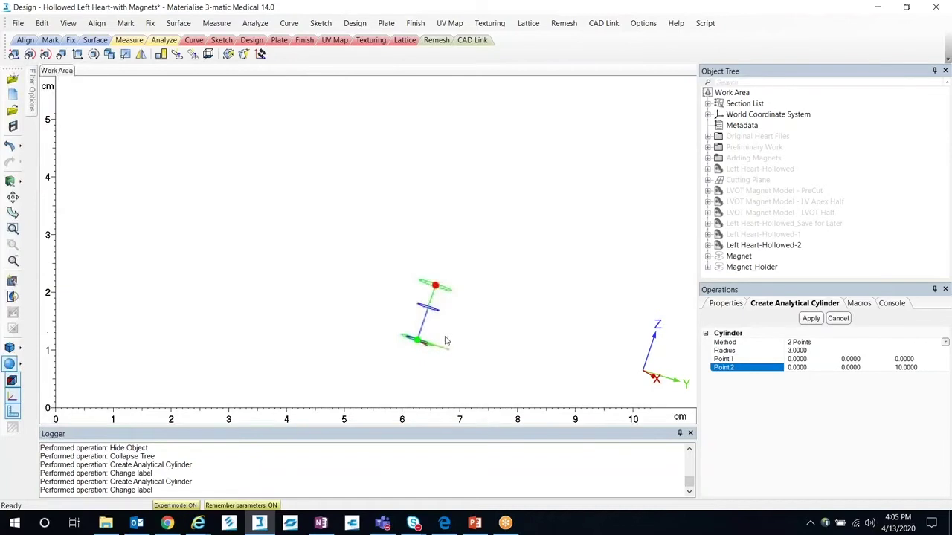
pyautogui.click(751, 267)
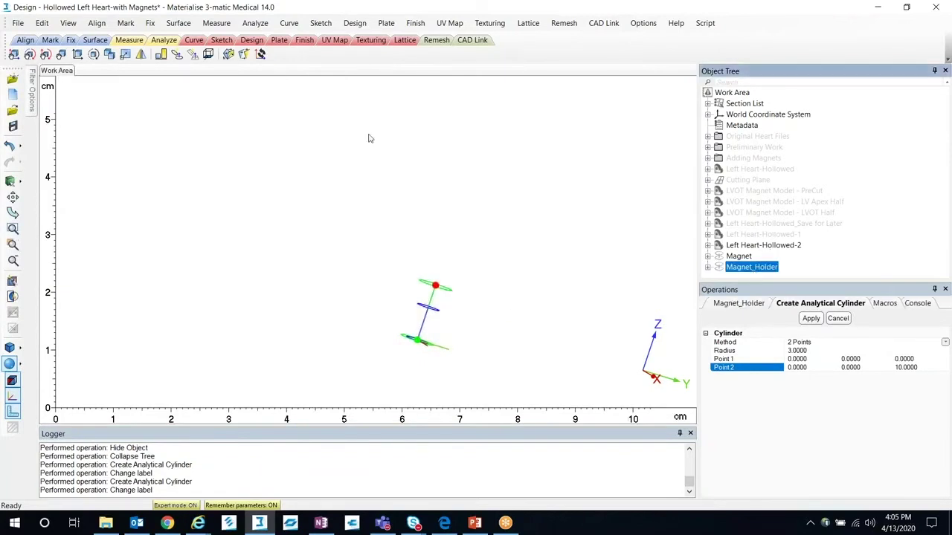
pyautogui.click(257, 23)
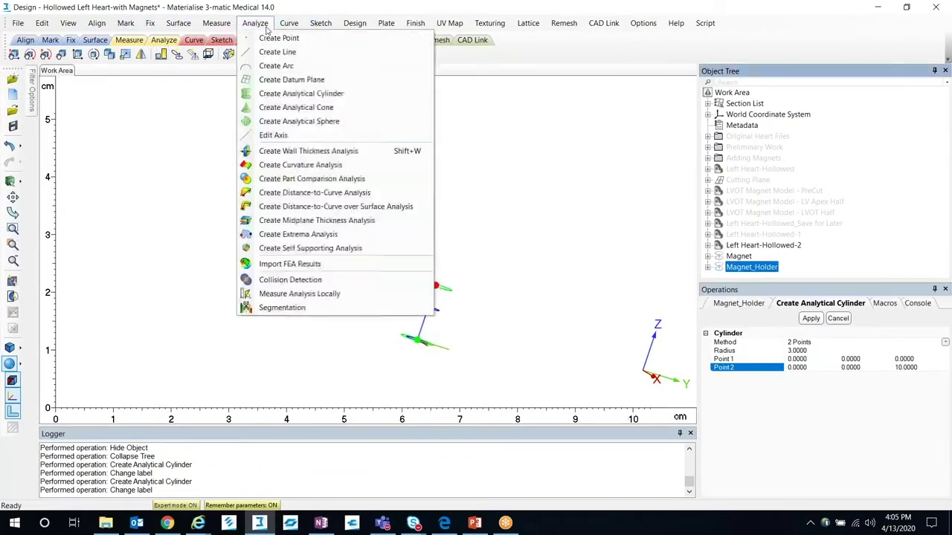
pyautogui.click(355, 23)
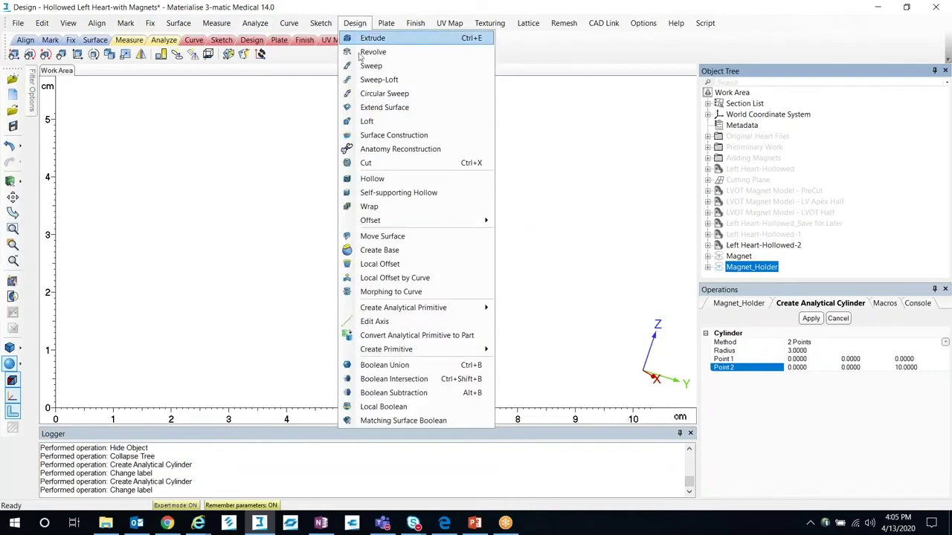
pyautogui.click(413, 336)
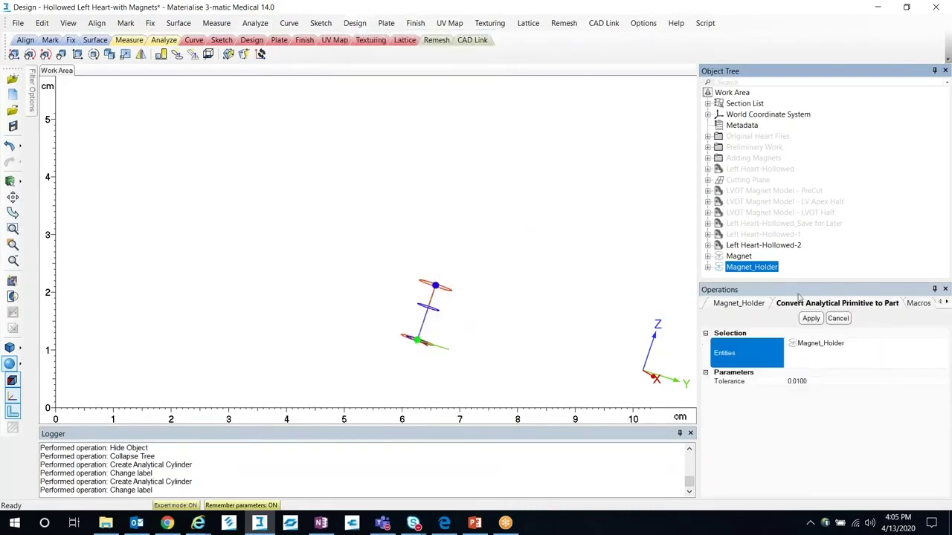
pyautogui.click(738, 257)
pyautogui.click(811, 319)
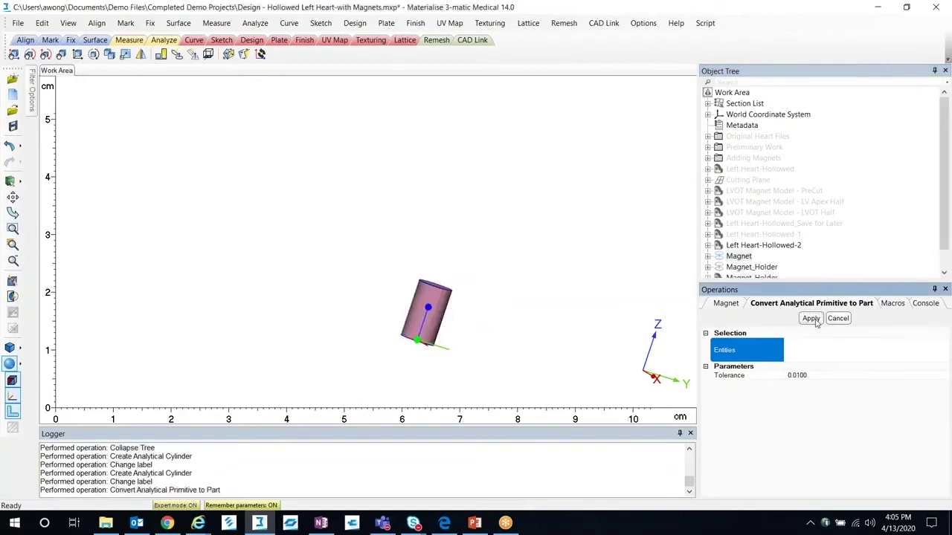
# - Start Plane to Plane Align for the magnet parts and fit the fixed plane to the cut surface of Left Heart-Hollowed-2
pyautogui.scroll(-1, 740, 266)
pyautogui.click(750, 257)
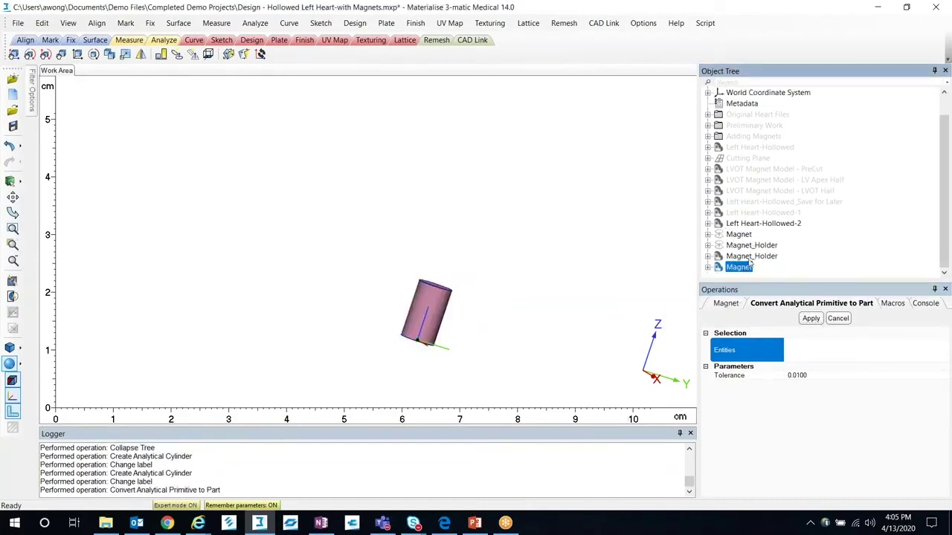
pyautogui.click(740, 268)
pyautogui.moveTo(725, 267); pyautogui.dragTo(739, 261)
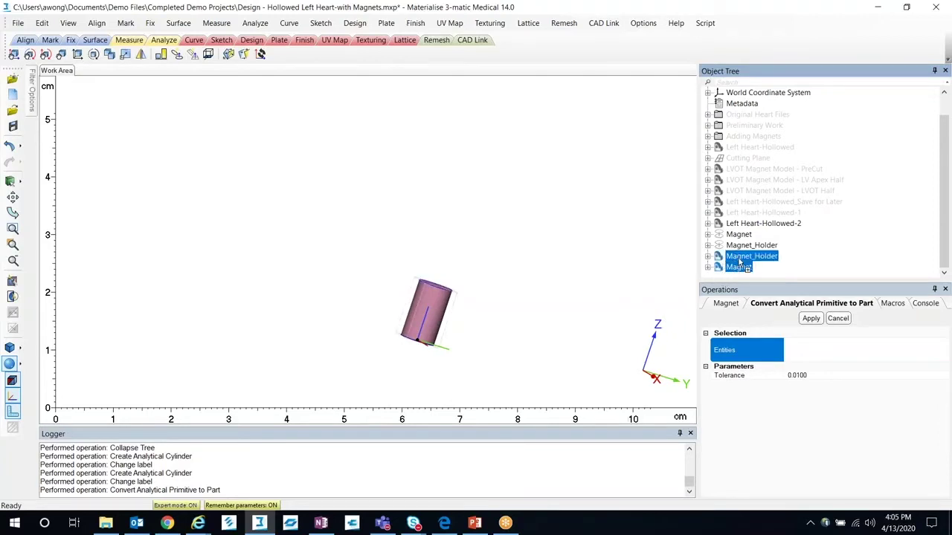
pyautogui.click(96, 23)
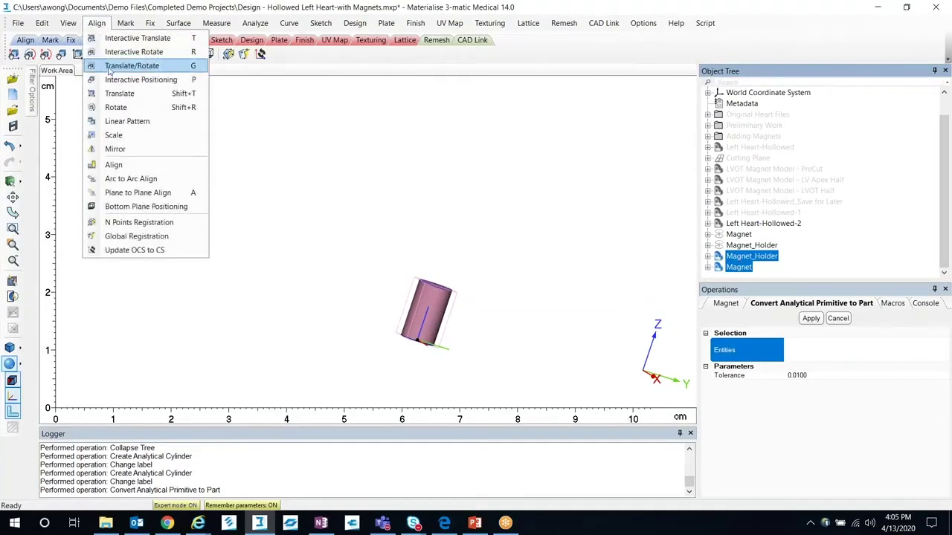
pyautogui.click(151, 195)
pyautogui.scroll(-4, 518, 197)
pyautogui.moveTo(516, 219); pyautogui.dragTo(438, 394, button='middle')
pyautogui.scroll(-8, 550, 221)
pyautogui.moveTo(565, 198); pyautogui.dragTo(442, 273, button='middle')
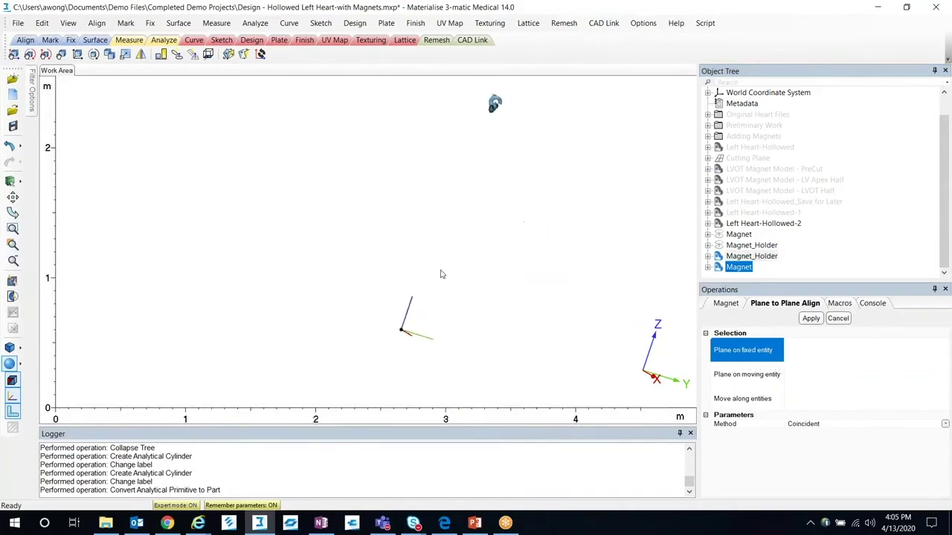
pyautogui.scroll(8, 517, 121)
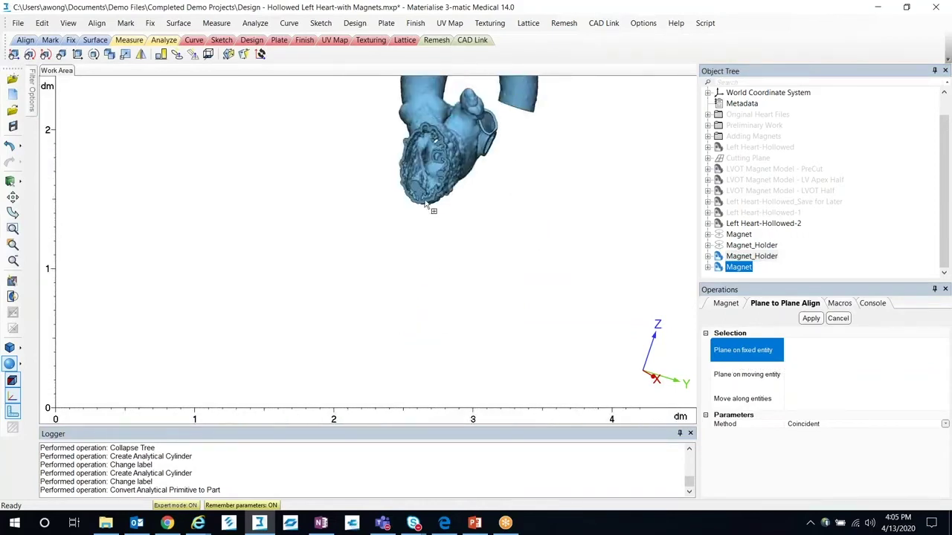
pyautogui.moveTo(414, 177); pyautogui.dragTo(431, 230, button='right')
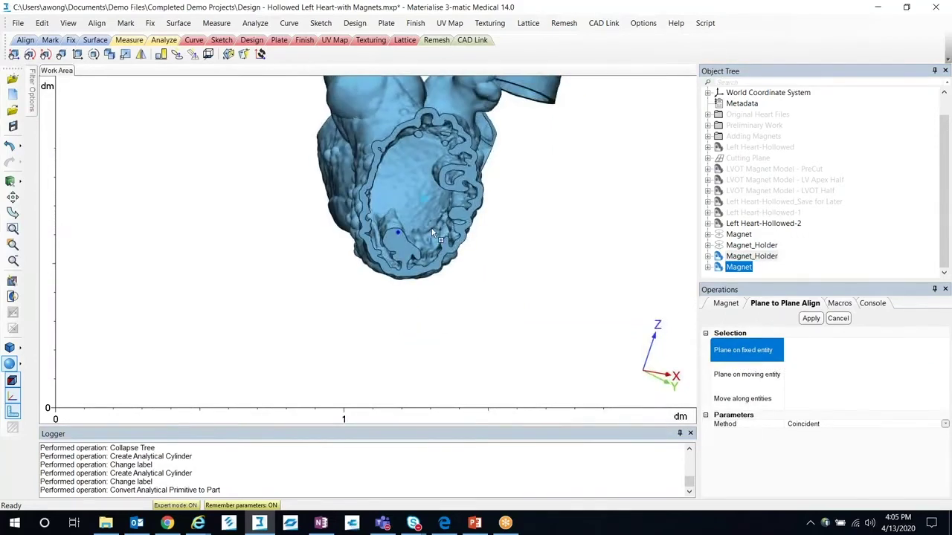
pyautogui.moveTo(411, 209); pyautogui.dragTo(393, 276, button='middle')
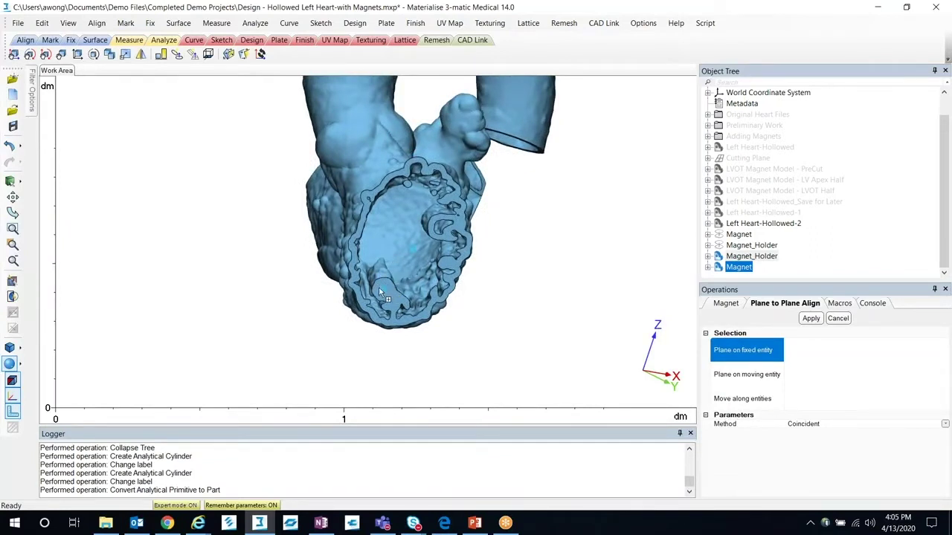
pyautogui.click(386, 290)
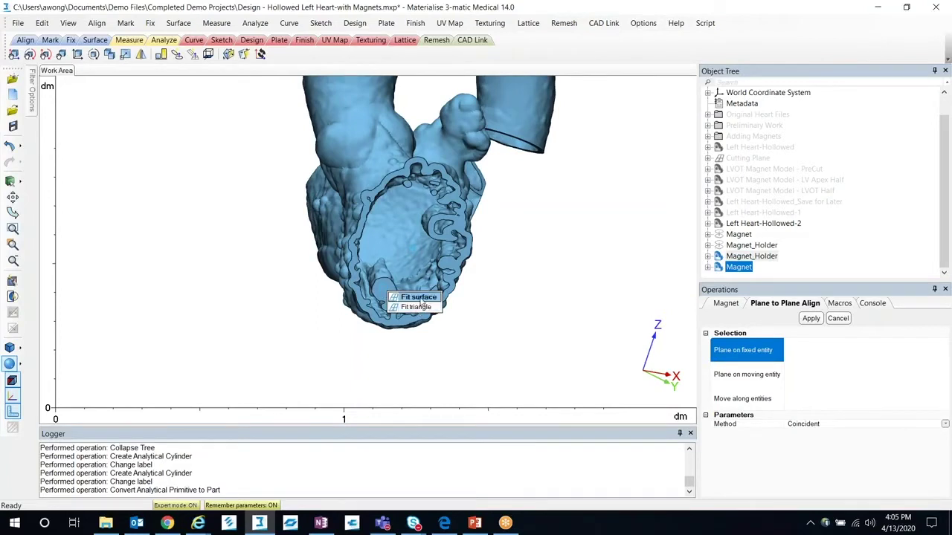
pyautogui.click(418, 297)
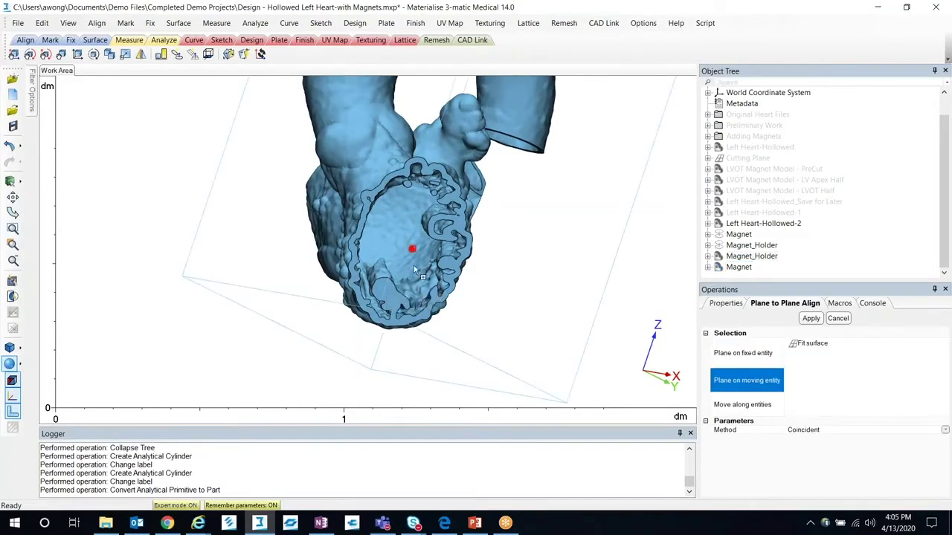
# - Define the plane on the moving entity with Fit surface on the upper end face of the Magnet_Holder part
pyautogui.scroll(-4, 397, 321)
pyautogui.moveTo(444, 358); pyautogui.dragTo(452, 207, button='middle')
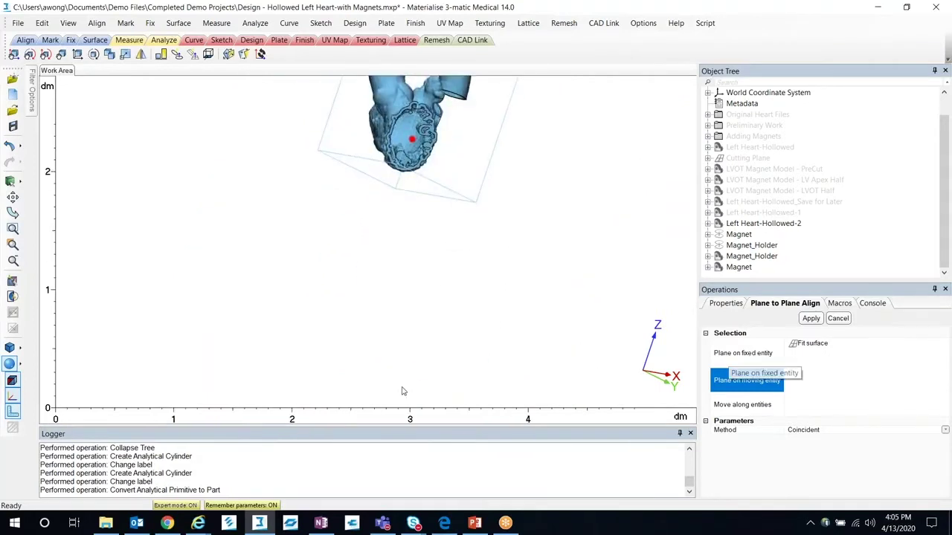
pyautogui.moveTo(401, 391); pyautogui.dragTo(352, 197, button='middle')
pyautogui.scroll(-5, 375, 294)
pyautogui.moveTo(376, 300); pyautogui.dragTo(400, 147, button='middle')
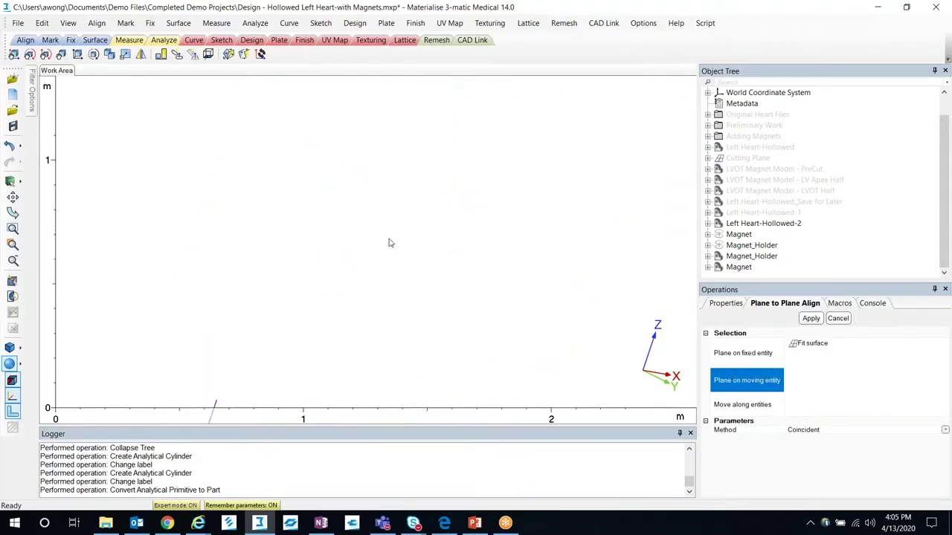
pyautogui.scroll(-3, 389, 240)
pyautogui.scroll(12, 432, 218)
pyautogui.moveTo(316, 288); pyautogui.dragTo(303, 335, button='right')
pyautogui.click(313, 274)
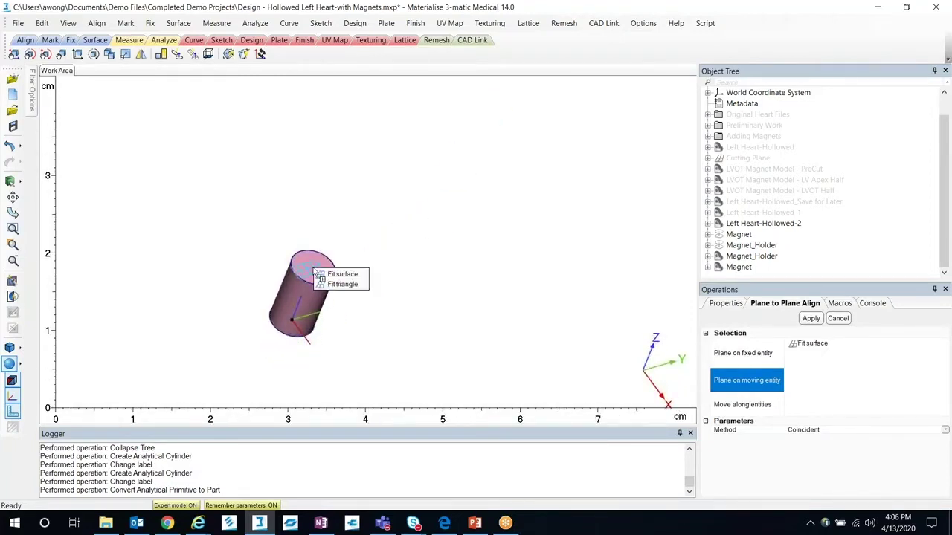
pyautogui.click(346, 274)
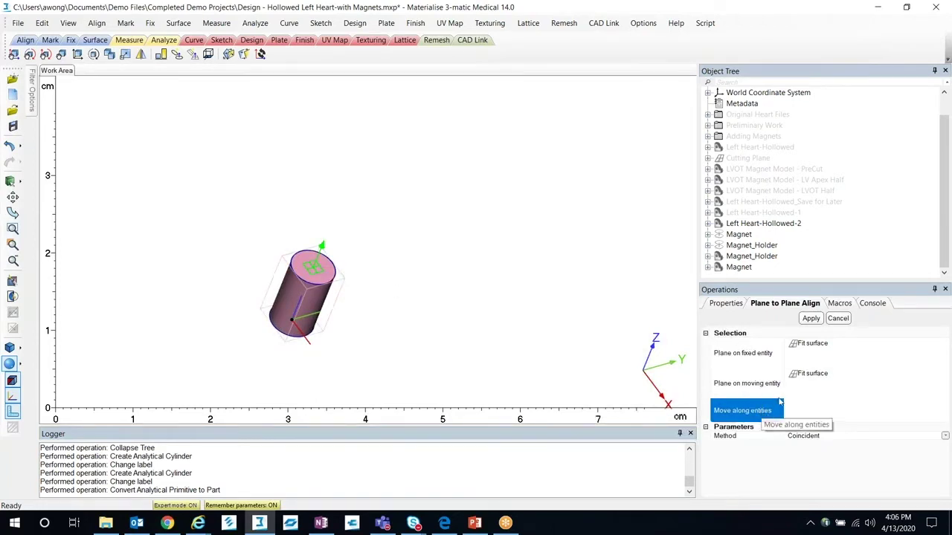
# - Hide the Magnet_Holder part, add the Magnet part as the move-along entity and apply the coincident plane alignment
pyautogui.rightClick(751, 257)
pyautogui.click(778, 301)
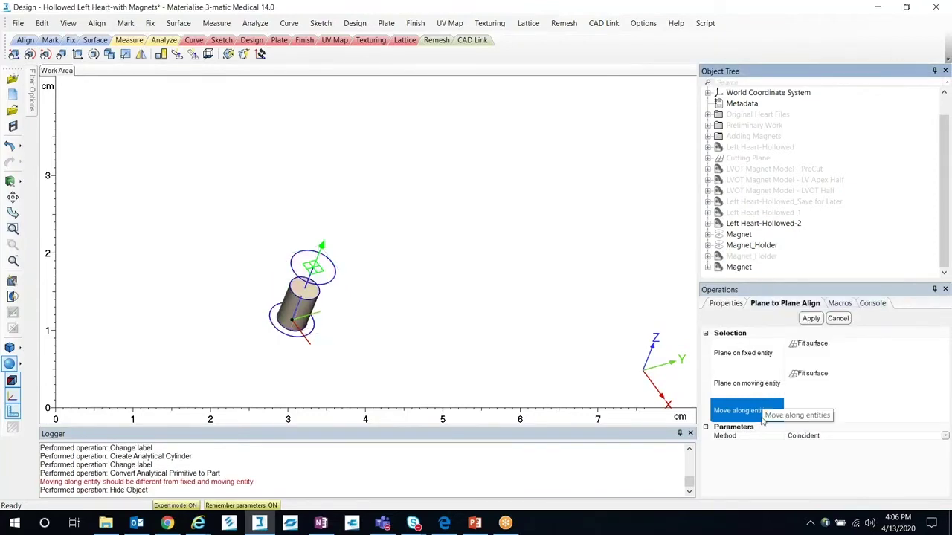
pyautogui.click(306, 293)
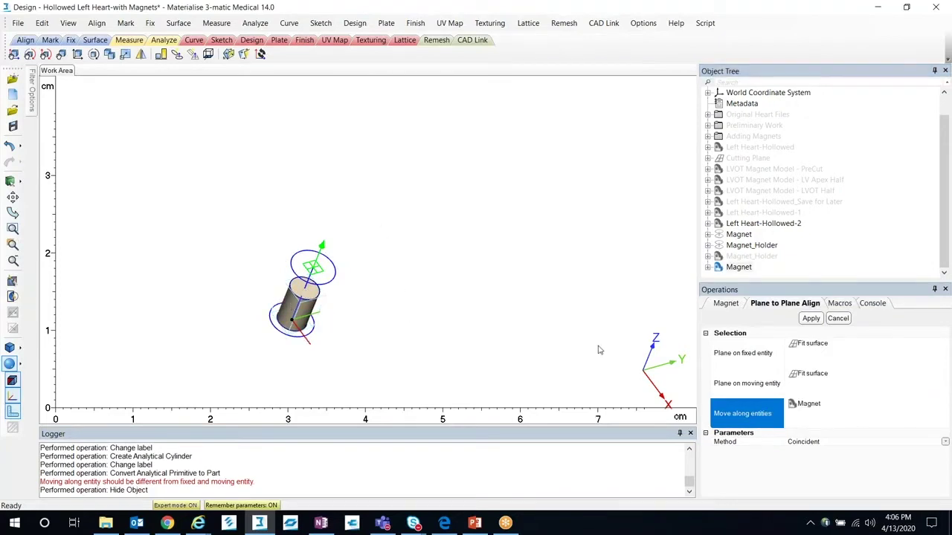
pyautogui.click(810, 318)
# - Hide the original Magnet and Magnet_Holder analytical cylinders
pyautogui.scroll(-5, 529, 248)
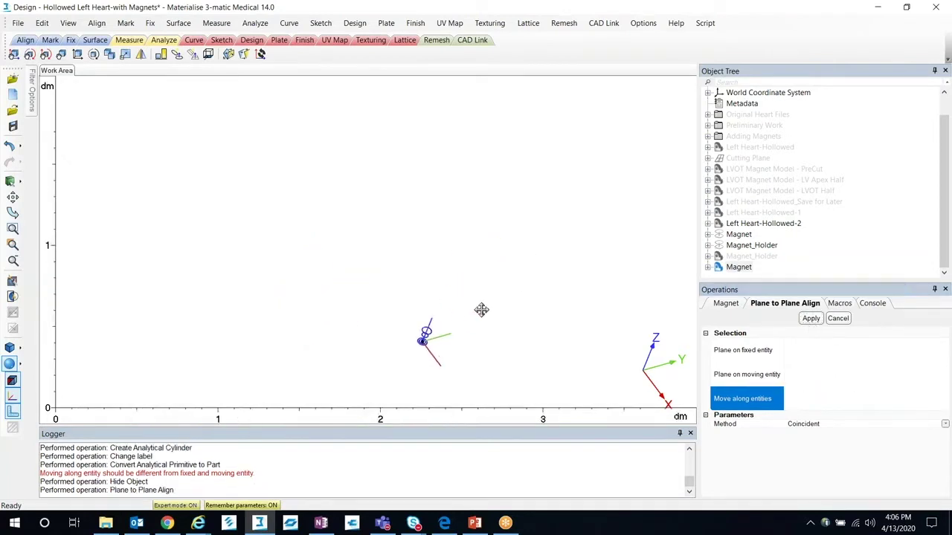
pyautogui.scroll(-3, 559, 207)
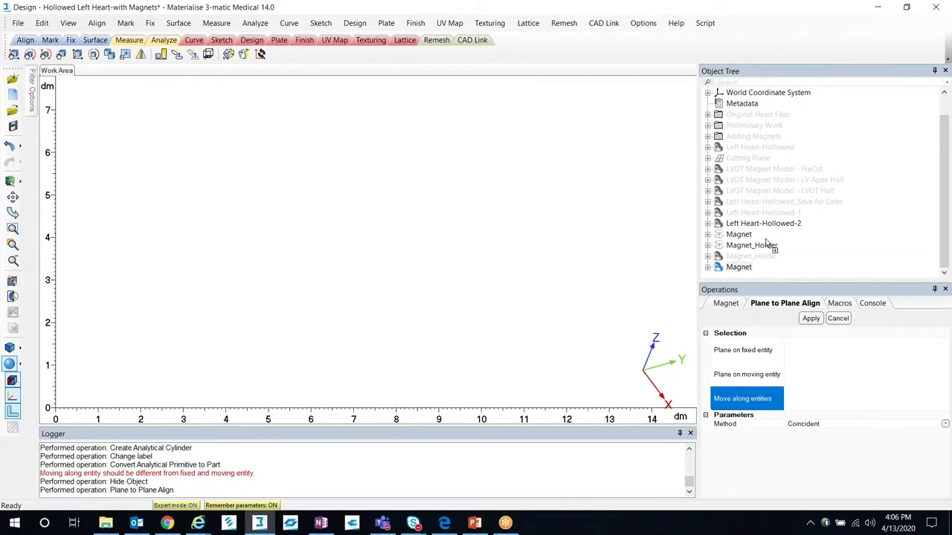
pyautogui.click(738, 234)
pyautogui.keyDown('ctrl'); pyautogui.click(750, 245); pyautogui.keyUp('ctrl')
pyautogui.rightClick(758, 247)
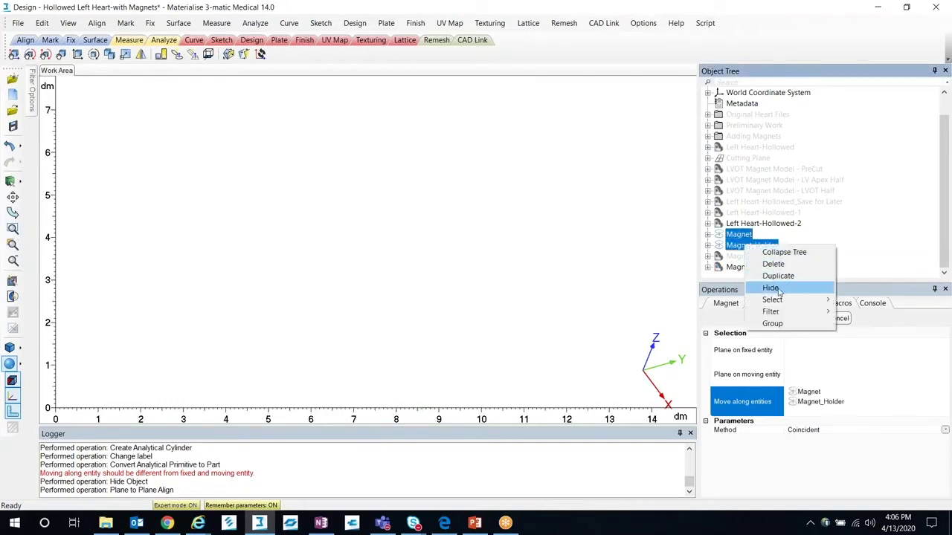
pyautogui.click(770, 287)
# - Show the Magnet_Holder part at the heart's cut face and set its transparency to Medium
pyautogui.scroll(6, 451, 266)
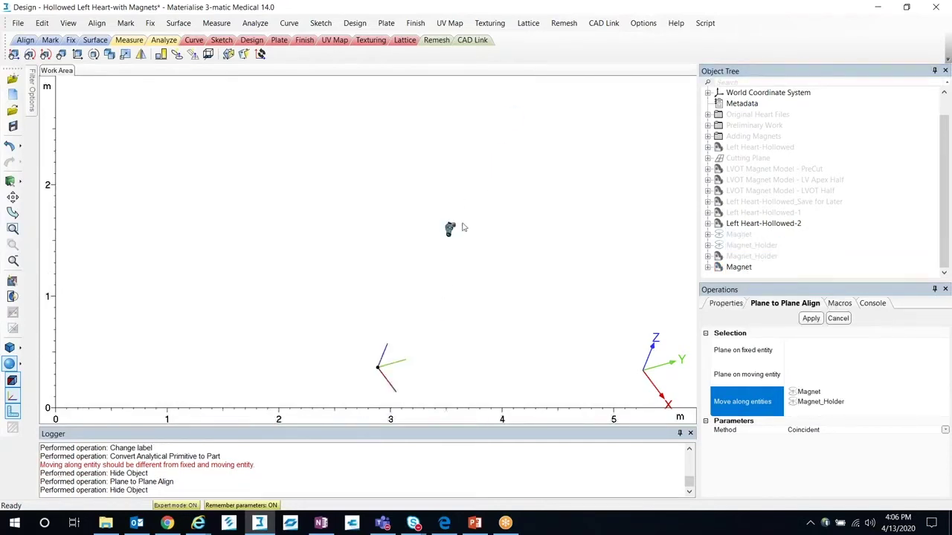
pyautogui.scroll(4, 446, 289)
pyautogui.moveTo(446, 288); pyautogui.dragTo(462, 276, button='right')
pyautogui.scroll(3, 445, 281)
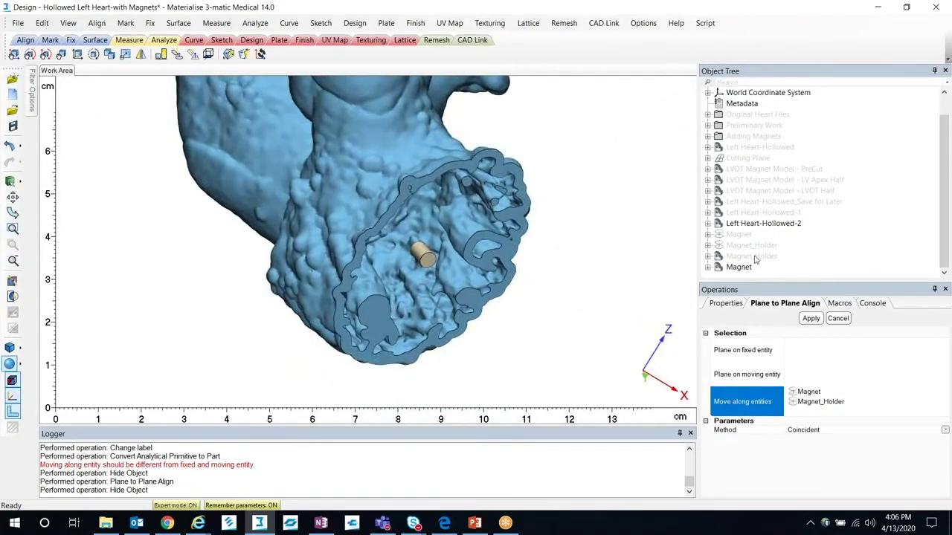
pyautogui.rightClick(750, 256)
pyautogui.click(782, 300)
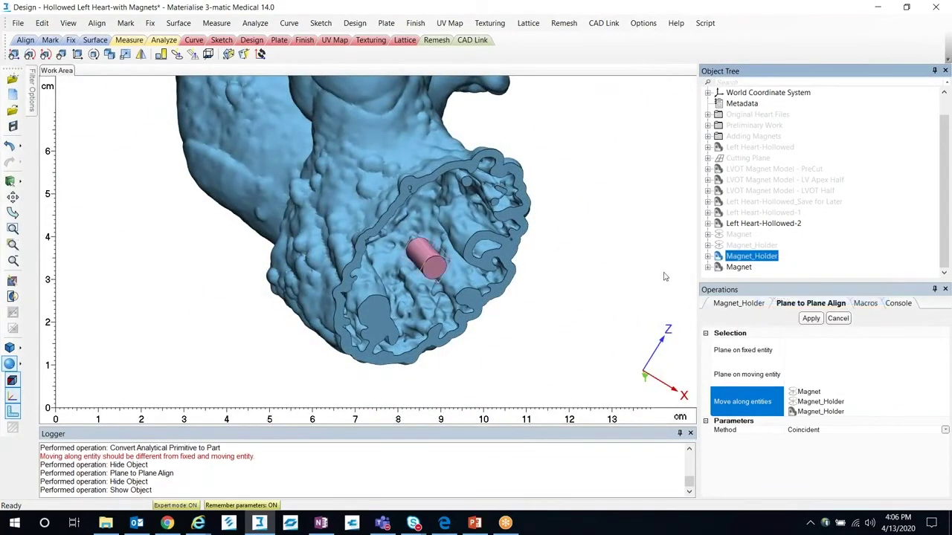
pyautogui.rightClick(774, 256)
pyautogui.moveTo(833, 345)
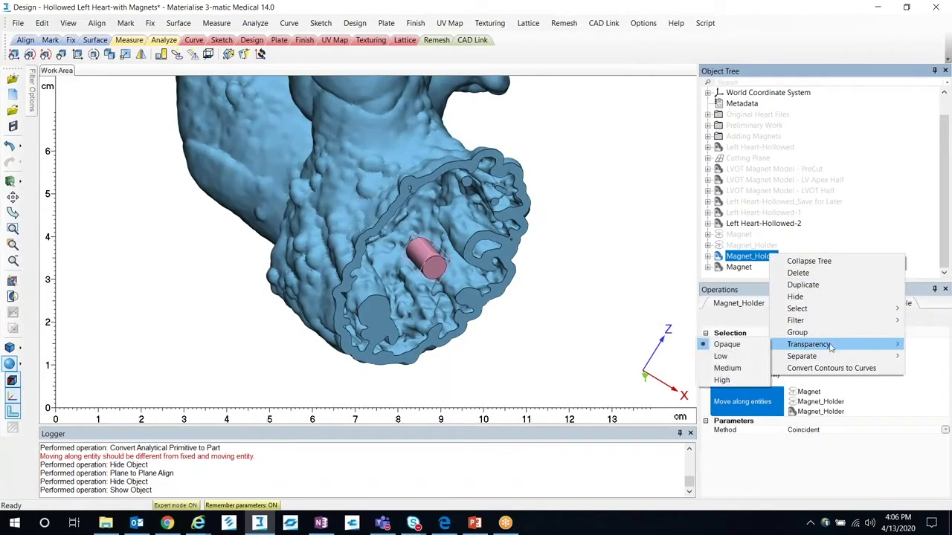
pyautogui.click(727, 368)
pyautogui.moveTo(447, 255); pyautogui.dragTo(447, 289, button='right')
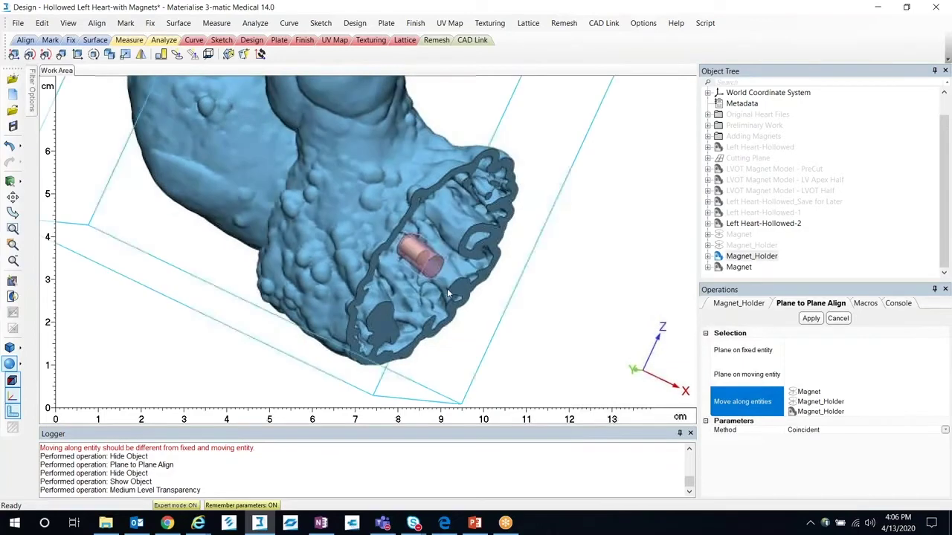
# - Use Translate/Rotate with a translation step of 2 to move the Magnet part one step along its length axis toward the cut face
pyautogui.click(739, 268)
pyautogui.press('Escape')
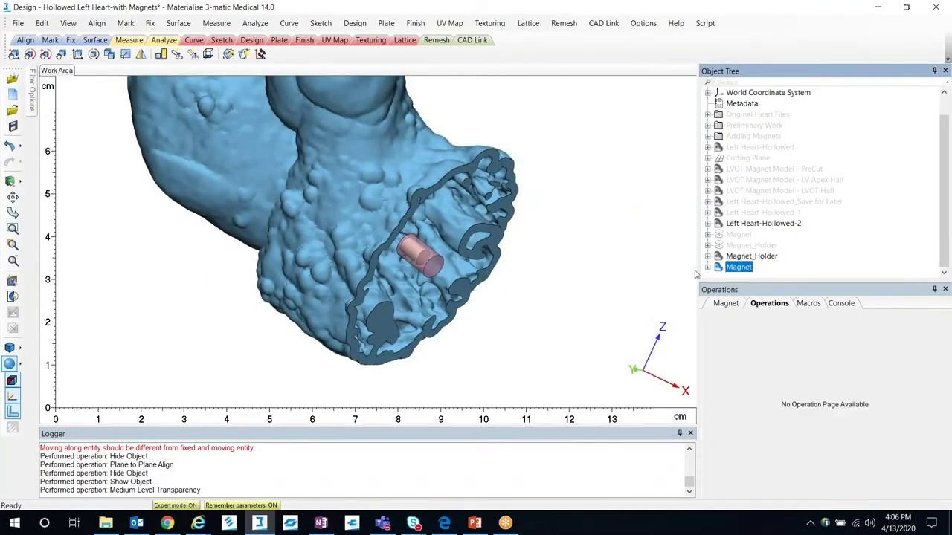
pyautogui.click(96, 23)
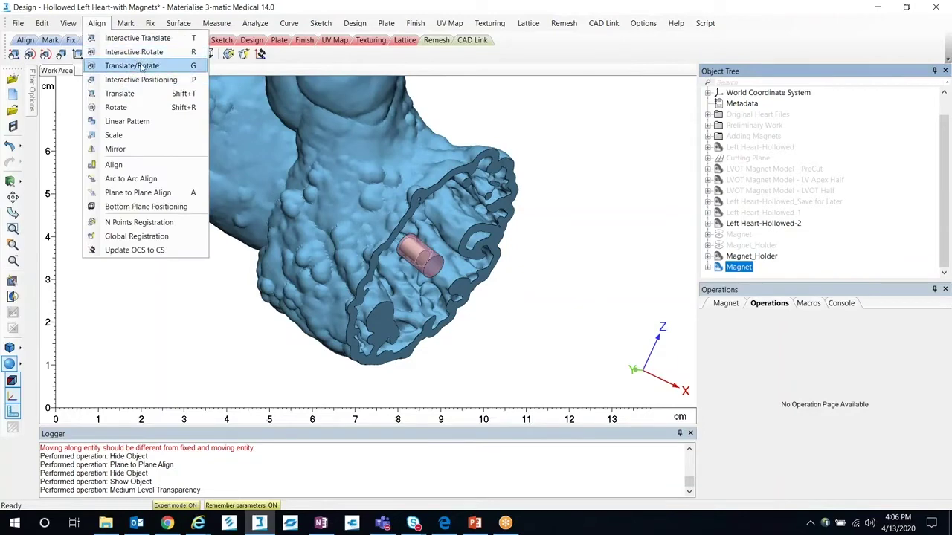
pyautogui.click(132, 66)
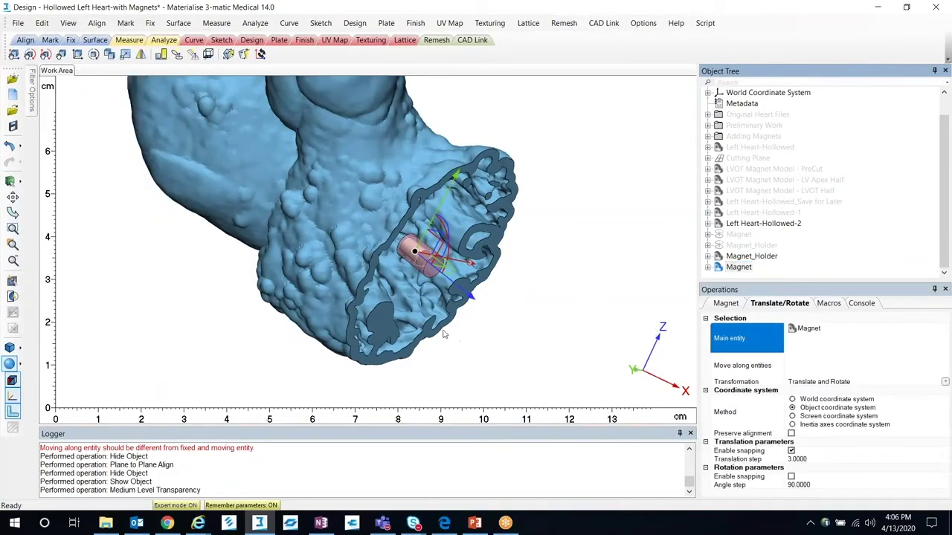
pyautogui.scroll(5, 436, 268)
pyautogui.moveTo(414, 266); pyautogui.dragTo(435, 234, button='right')
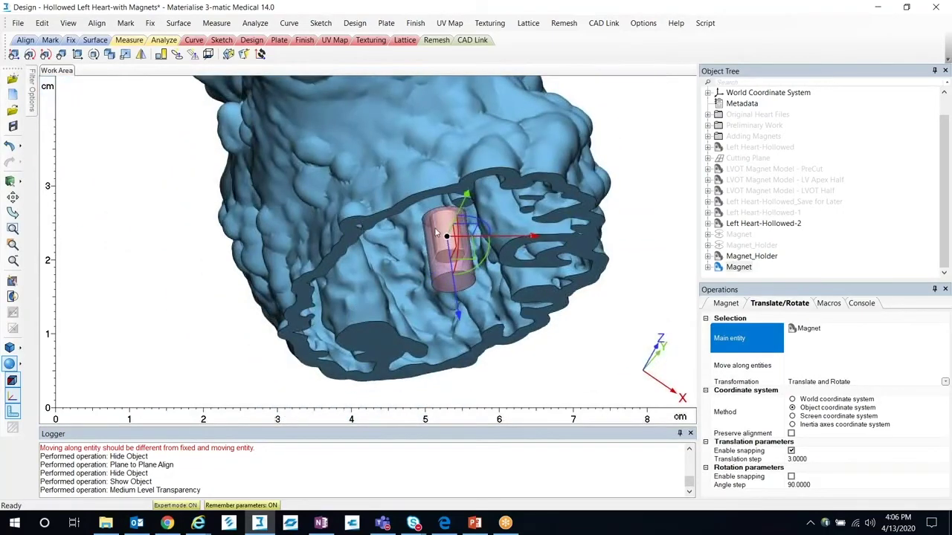
pyautogui.moveTo(365, 302); pyautogui.dragTo(450, 262, button='right')
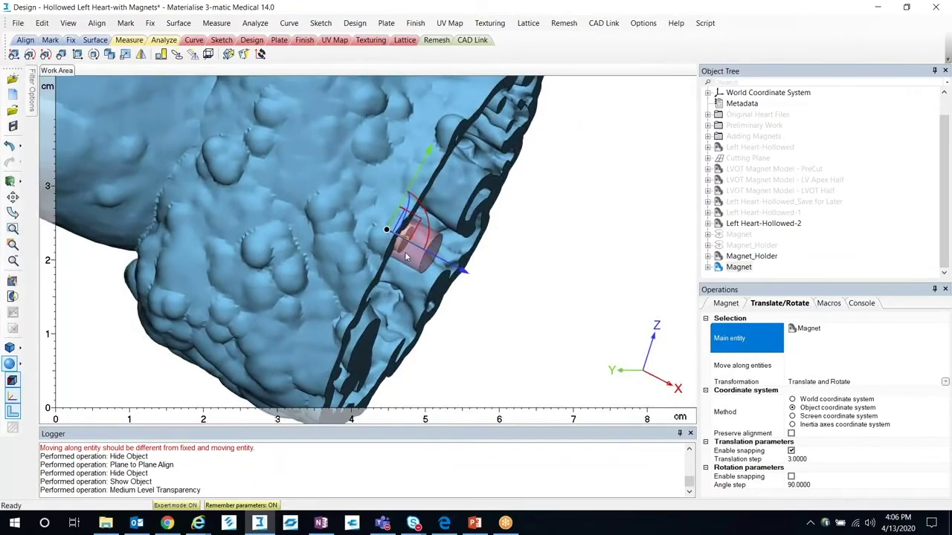
pyautogui.moveTo(405, 245); pyautogui.dragTo(371, 255, button='right')
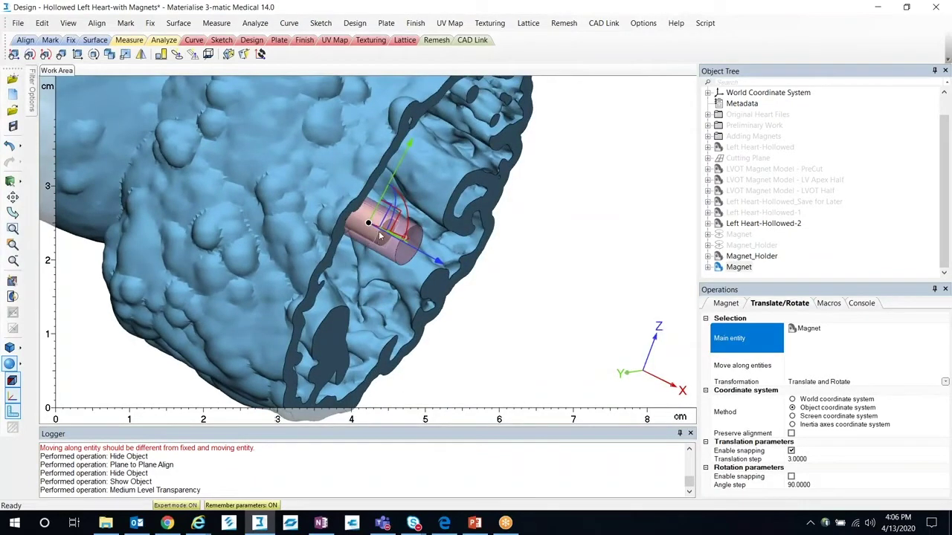
pyautogui.moveTo(341, 301); pyautogui.dragTo(353, 309, button='right')
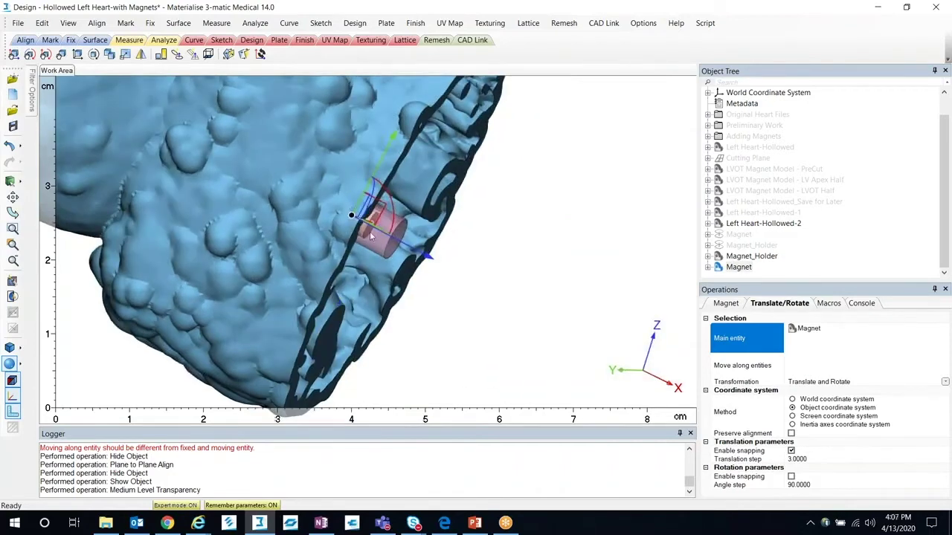
pyautogui.click(798, 460)
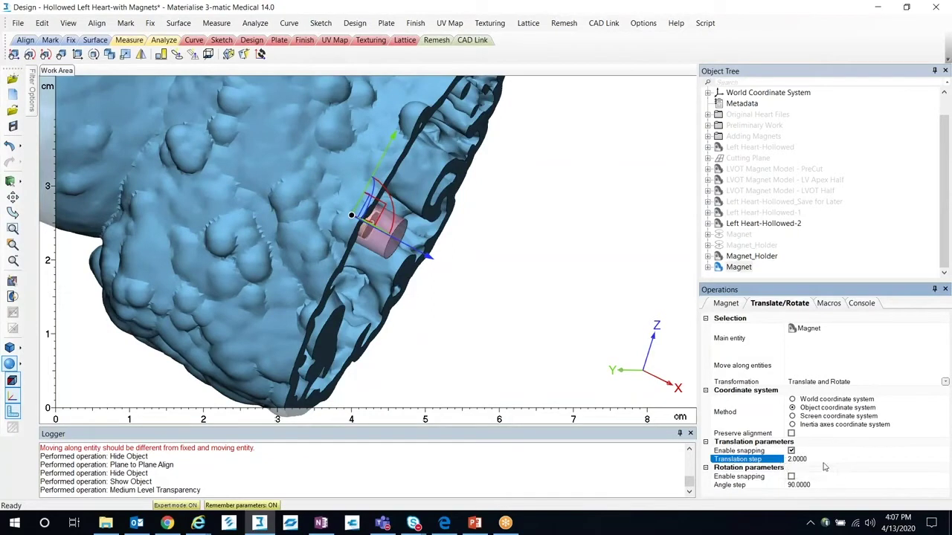
pyautogui.moveTo(420, 252)
pyautogui.mouseDown()
pyautogui.moveTo(412, 246)
pyautogui.moveTo(434, 258)
pyautogui.mouseUp()
pyautogui.moveTo(446, 312); pyautogui.dragTo(380, 328, button='right')
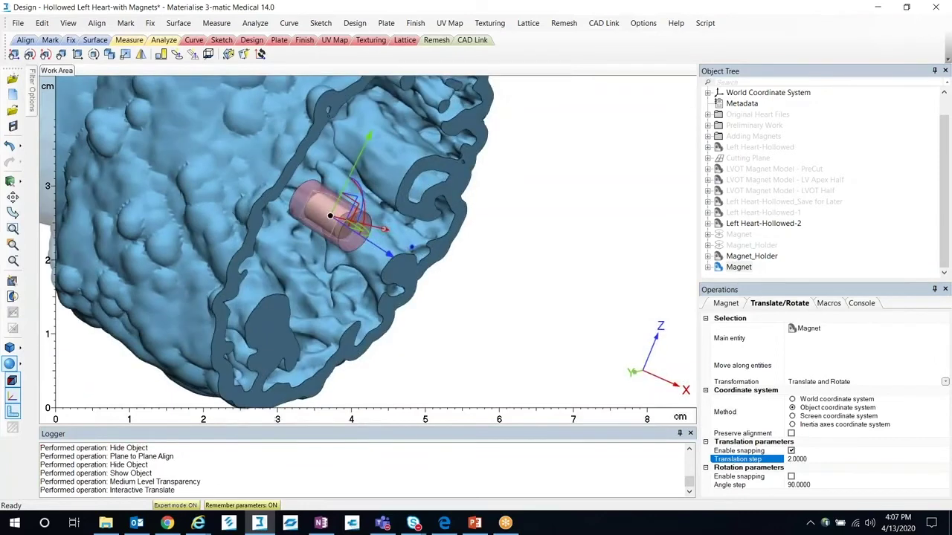
# - Set the Magnet_Holder part as the main entity and the Magnet part as the move-along entity for Translate/Rotate
pyautogui.click(735, 368)
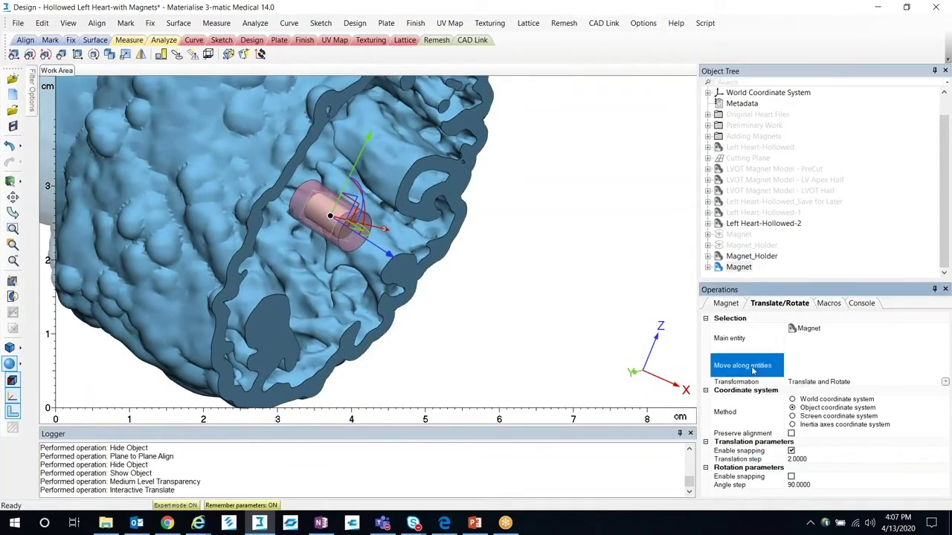
pyautogui.click(792, 332)
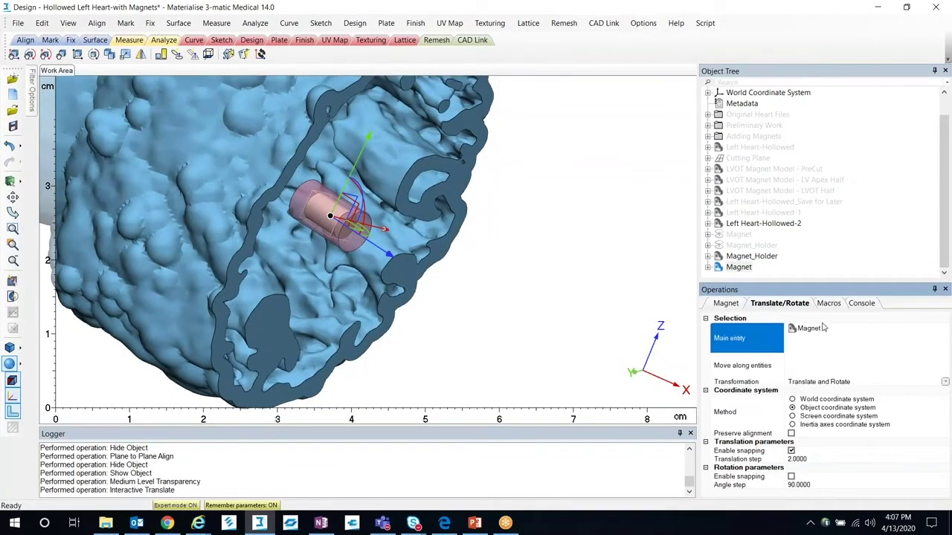
pyautogui.click(751, 255)
pyautogui.click(770, 363)
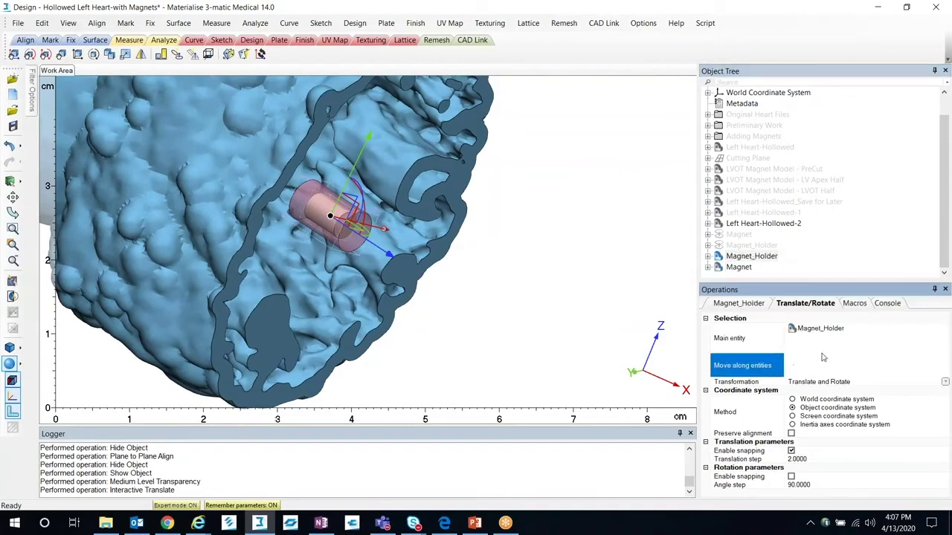
pyautogui.click(744, 267)
# - Move the Magnet_Holder and Magnet together along their length axis, outward through the heart's cut face, with the translation step of 2
pyautogui.moveTo(436, 312); pyautogui.dragTo(460, 315, button='right')
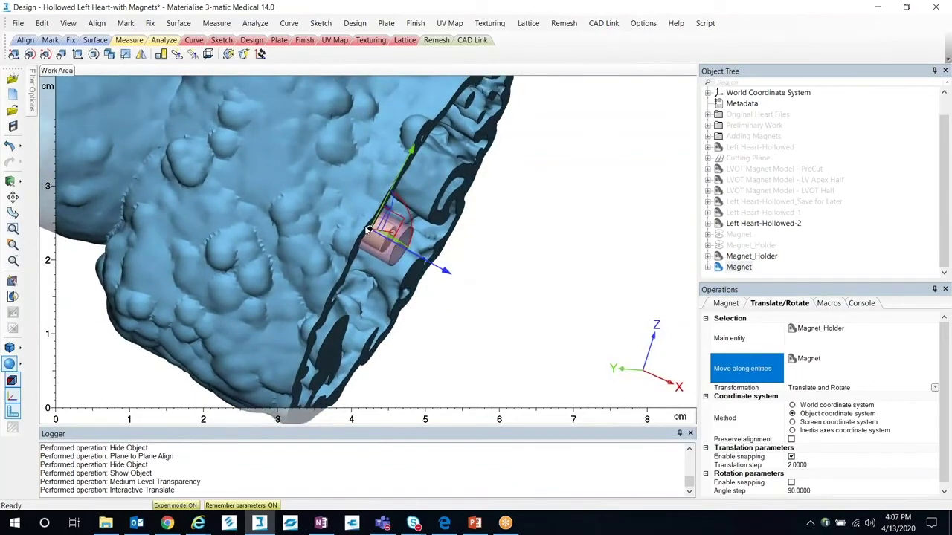
pyautogui.moveTo(334, 247); pyautogui.dragTo(373, 233, button='right')
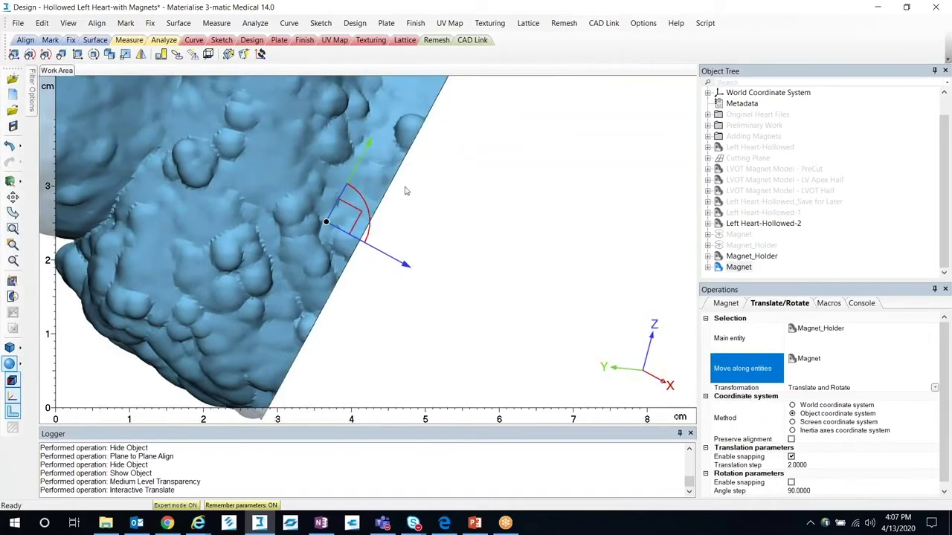
pyautogui.moveTo(384, 337); pyautogui.dragTo(432, 274, button='right')
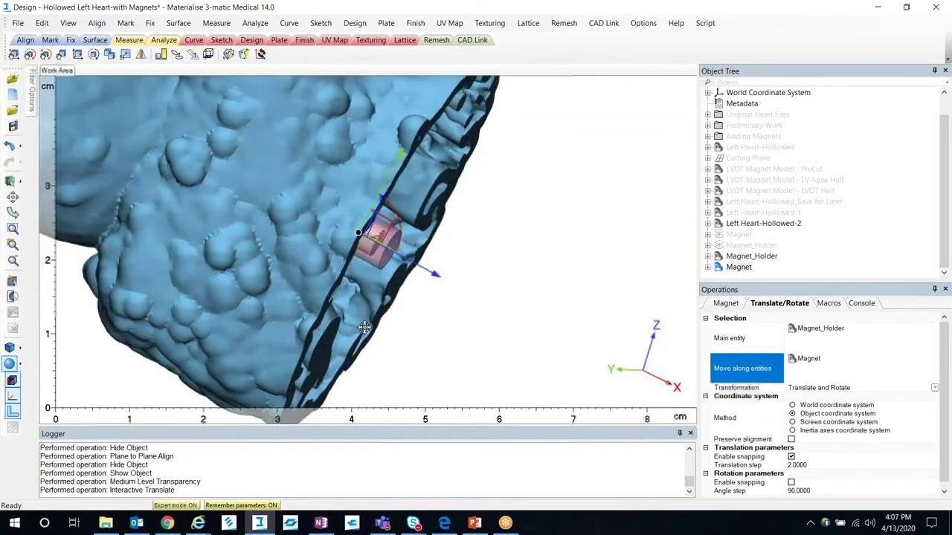
pyautogui.moveTo(413, 263); pyautogui.dragTo(449, 284)
pyautogui.moveTo(421, 334); pyautogui.dragTo(436, 338, button='right')
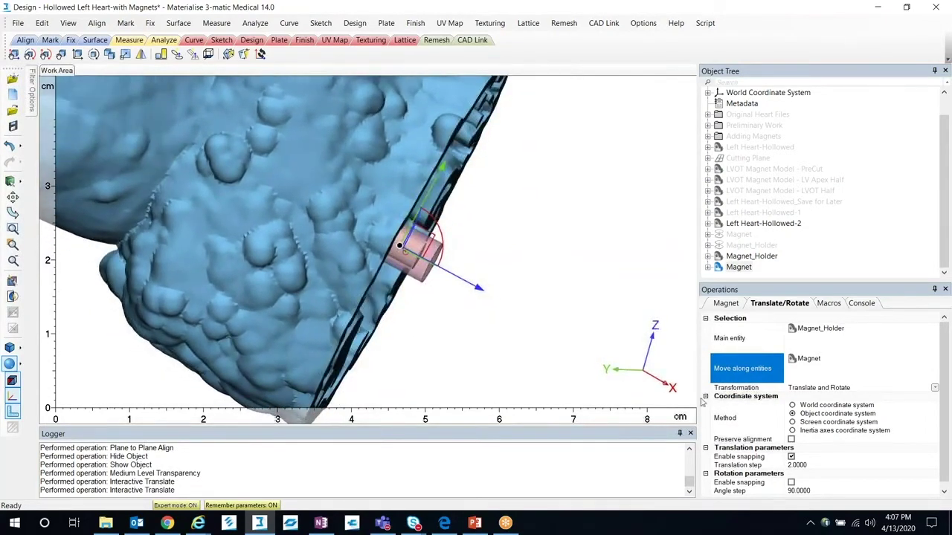
# - Set the translation step to 1 and move the holder and magnet slightly further outward along their length axis
pyautogui.click(816, 465)
pyautogui.moveTo(491, 308); pyautogui.dragTo(495, 313, button='right')
pyautogui.moveTo(468, 285); pyautogui.dragTo(478, 291)
pyautogui.moveTo(451, 346); pyautogui.dragTo(451, 347, button='right')
pyautogui.moveTo(400, 328); pyautogui.dragTo(278, 318, button='right')
pyautogui.scroll(1, 273, 317)
pyautogui.scroll(-3, 274, 278)
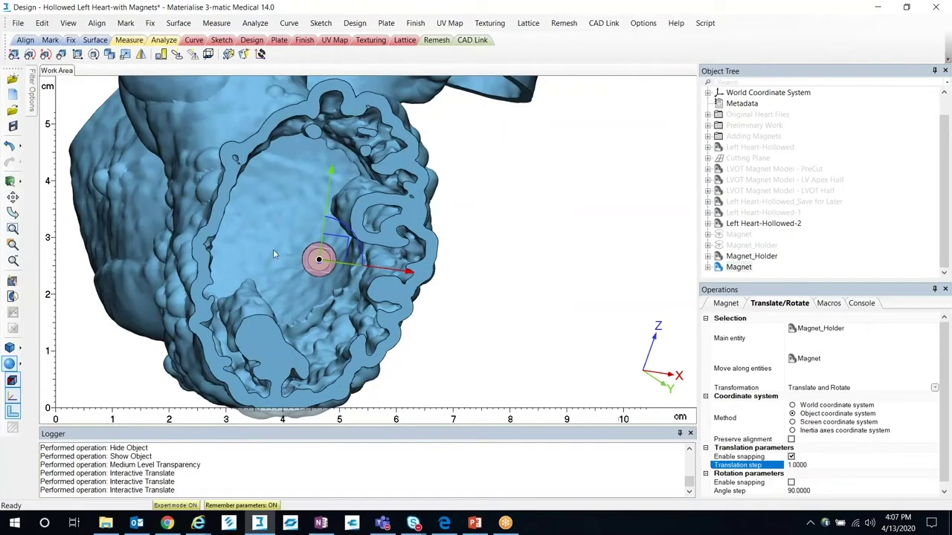
# - Restart Translate/Rotate with the Magnet part as the main entity and the Magnet_Holder part as the move-along entity
pyautogui.press('Escape')
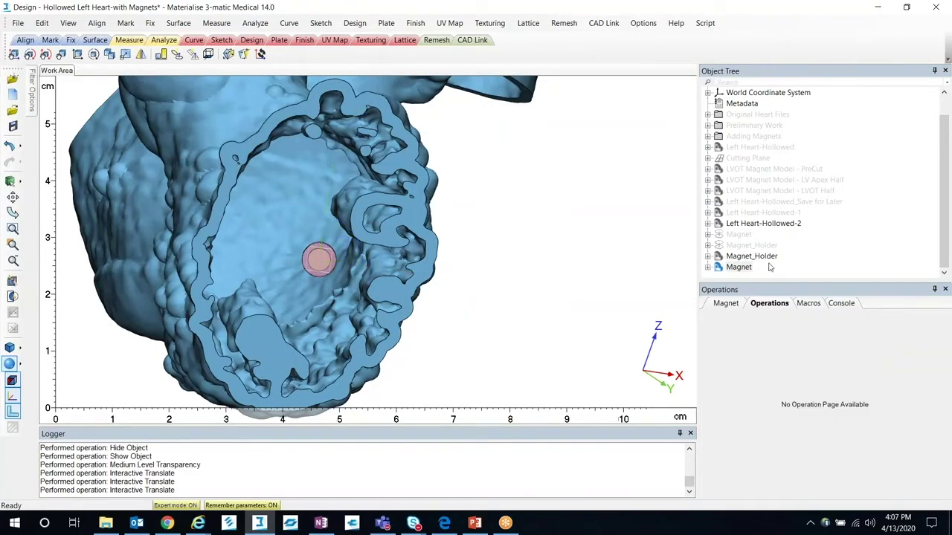
pyautogui.click(46, 54)
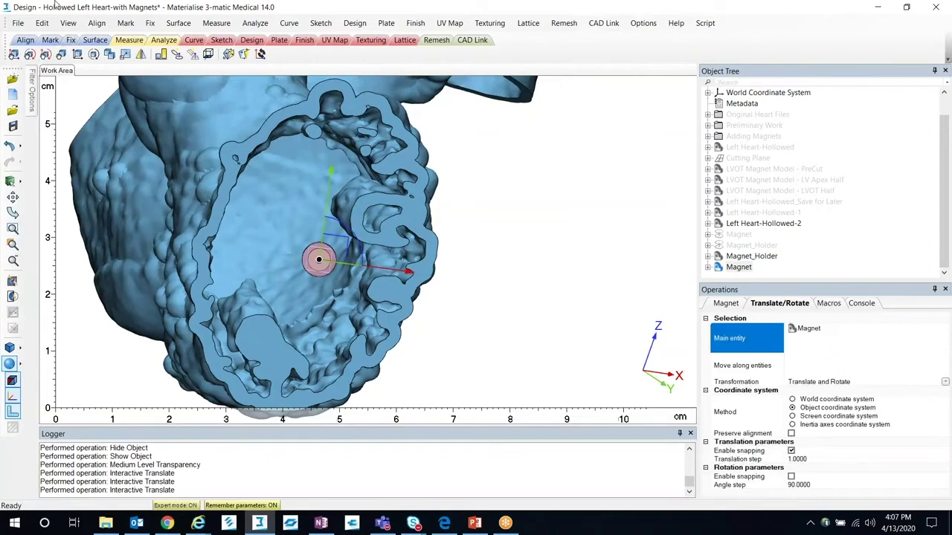
pyautogui.click(96, 23)
pyautogui.click(130, 78)
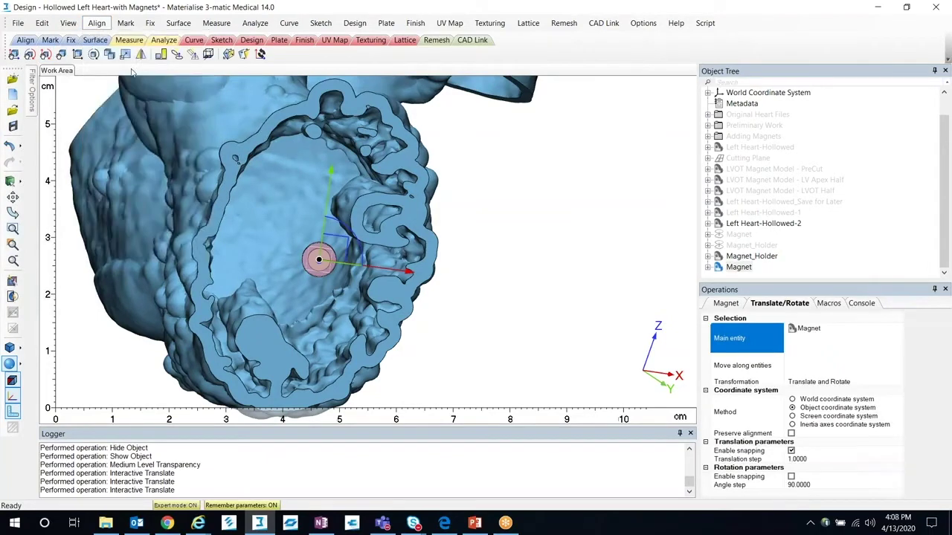
pyautogui.click(764, 357)
pyautogui.click(752, 256)
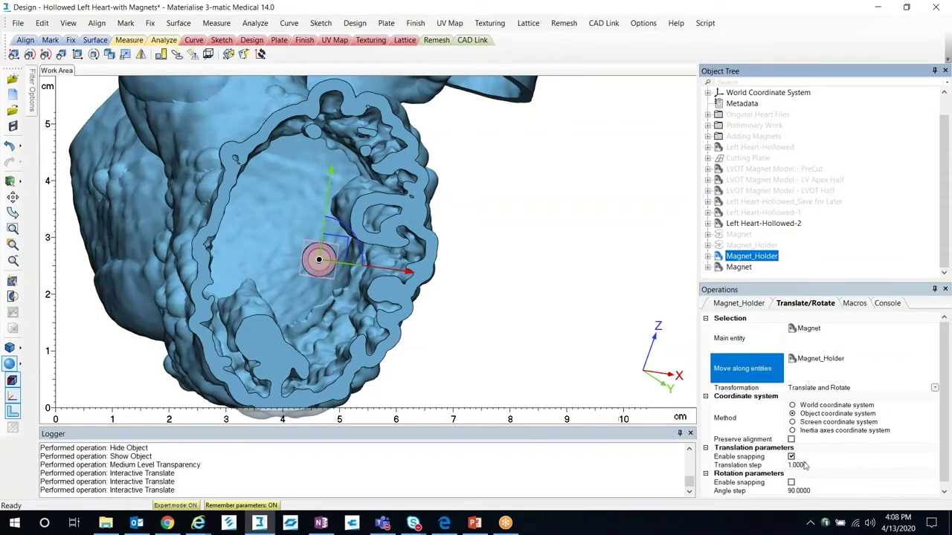
# - Move the magnet and holder within the cut plane from the heart's cavity to the outer edge of the heart wall
pyautogui.moveTo(317, 310); pyautogui.dragTo(457, 298, button='middle')
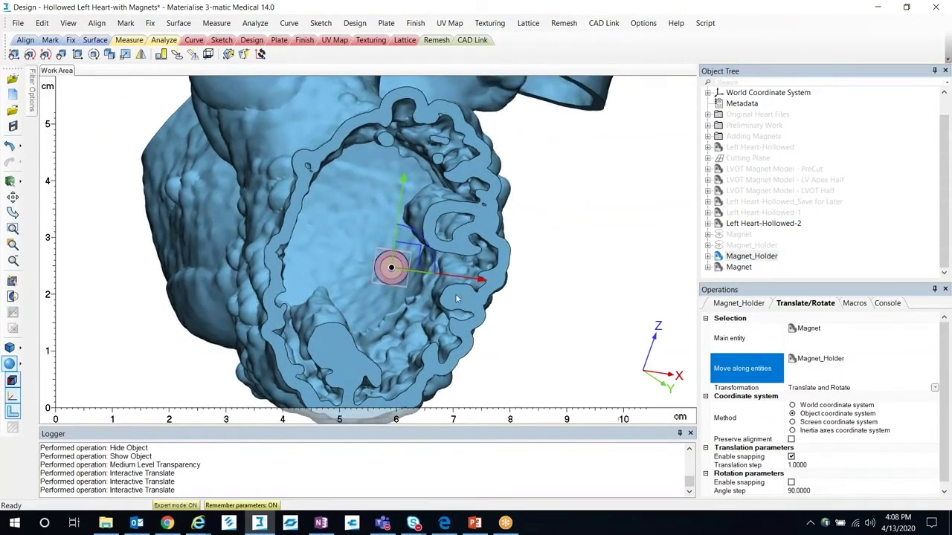
pyautogui.moveTo(426, 334); pyautogui.dragTo(615, 329, button='right')
pyautogui.moveTo(534, 363); pyautogui.dragTo(448, 342, button='right')
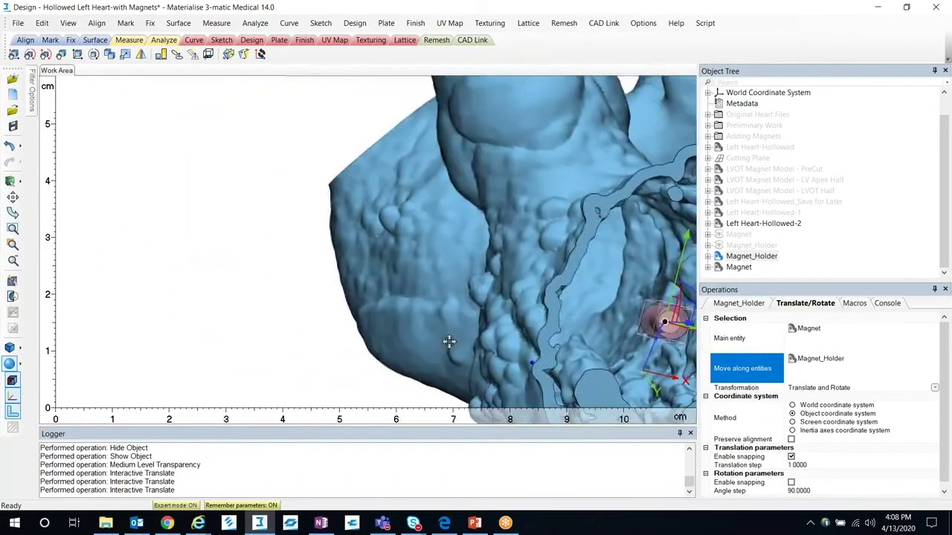
pyautogui.moveTo(573, 306); pyautogui.dragTo(413, 237, button='right')
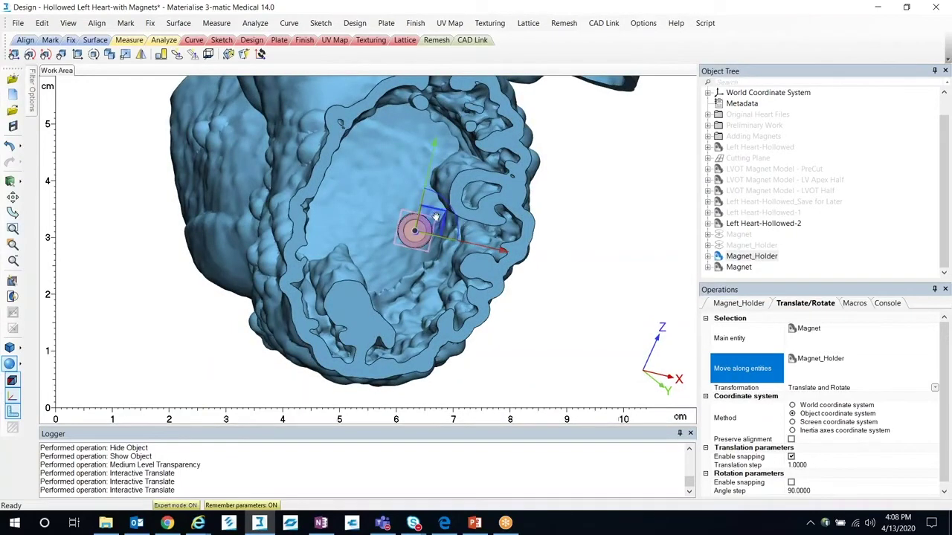
pyautogui.moveTo(435, 219); pyautogui.dragTo(312, 161)
pyautogui.scroll(4, 279, 234)
pyautogui.moveTo(279, 233); pyautogui.dragTo(246, 321, button='middle')
pyautogui.moveTo(265, 290); pyautogui.dragTo(293, 256, button='right')
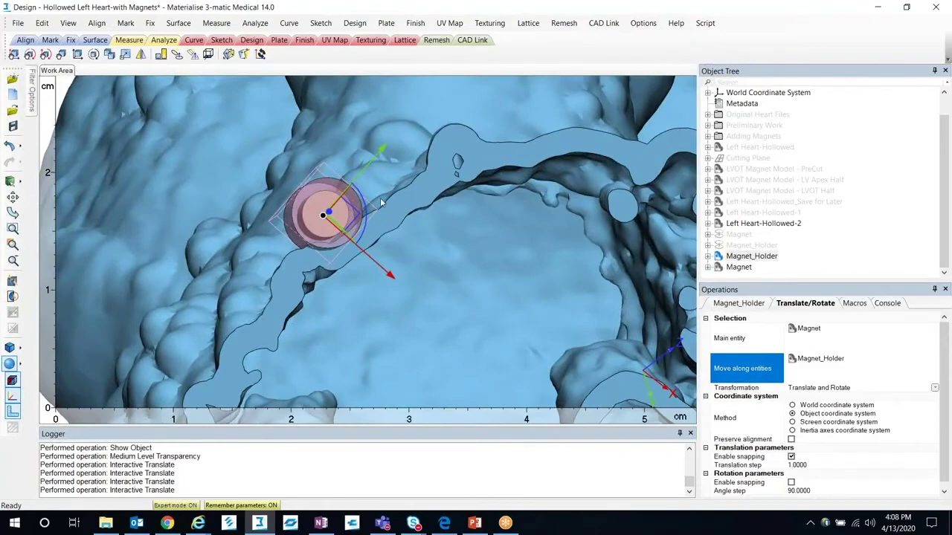
pyautogui.moveTo(357, 303); pyautogui.dragTo(315, 270, button='right')
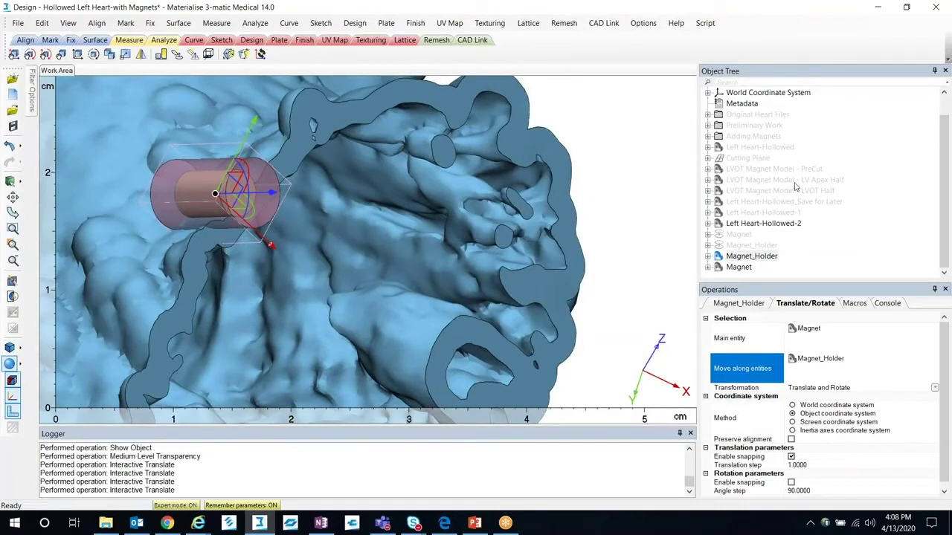
# - Show the Left Heart-Hollowed-1 part and hide the Left Heart-Hollowed-2 part
pyautogui.rightClick(790, 213)
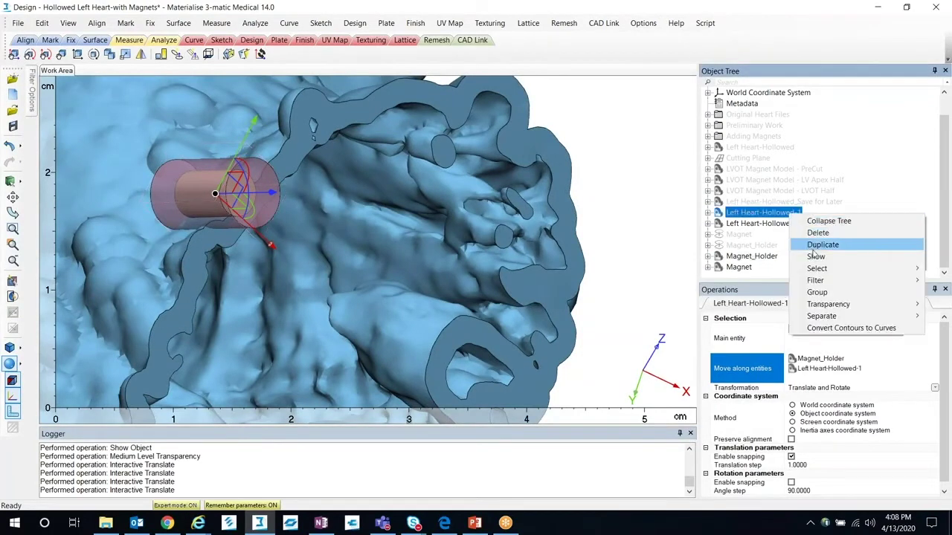
pyautogui.click(818, 255)
pyautogui.rightClick(777, 222)
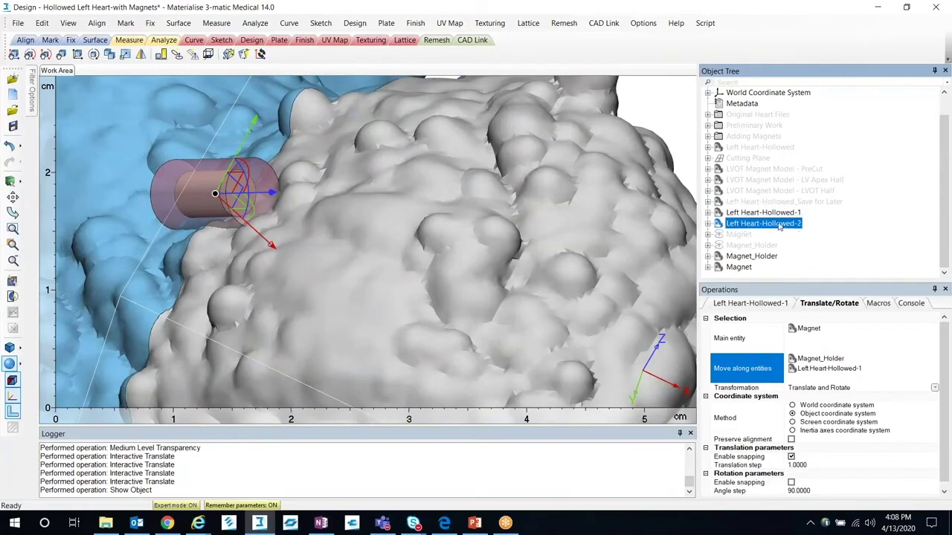
pyautogui.click(813, 263)
# - Disable translation snapping and try to move the magnet and holder closer to the heart wall within the cut plane
pyautogui.moveTo(241, 255)
pyautogui.mouseDown(button='right')
pyautogui.moveTo(401, 203)
pyautogui.moveTo(444, 182)
pyautogui.moveTo(454, 157)
pyautogui.moveTo(384, 164)
pyautogui.moveTo(299, 201)
pyautogui.moveTo(383, 165)
pyautogui.moveTo(424, 191)
pyautogui.moveTo(229, 255)
pyautogui.mouseUp(button='right')
pyautogui.moveTo(174, 227); pyautogui.dragTo(169, 233)
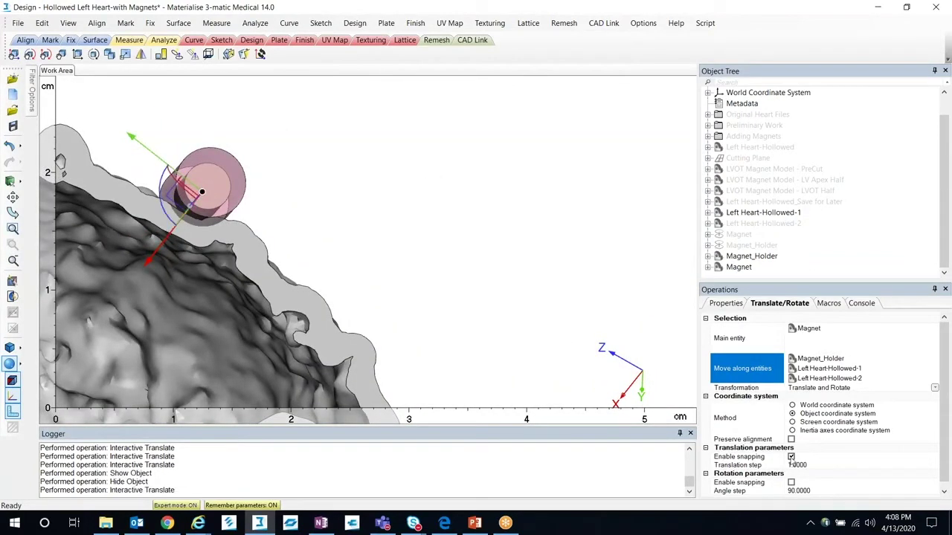
pyautogui.click(790, 458)
pyautogui.moveTo(170, 236); pyautogui.dragTo(380, 235)
pyautogui.moveTo(381, 232); pyautogui.dragTo(538, 174, button='middle')
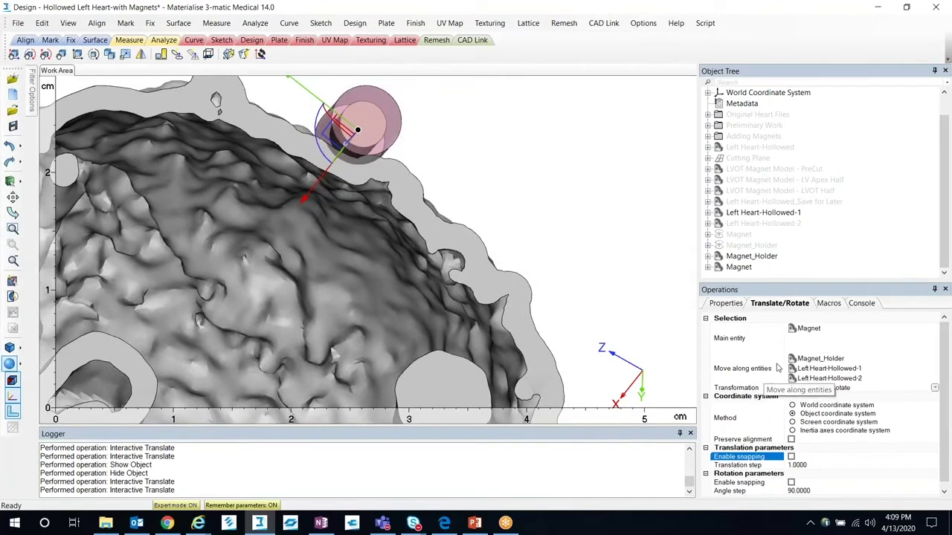
# - Undo the last operations and hide the Left Heart-Hollowed-2 part again
pyautogui.hotkey('ctrl', 'z')
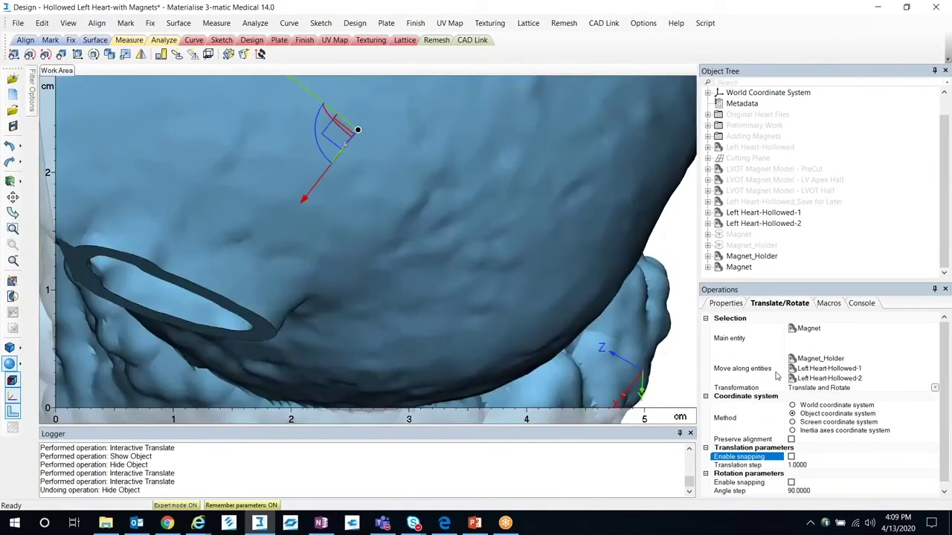
pyautogui.rightClick(795, 223)
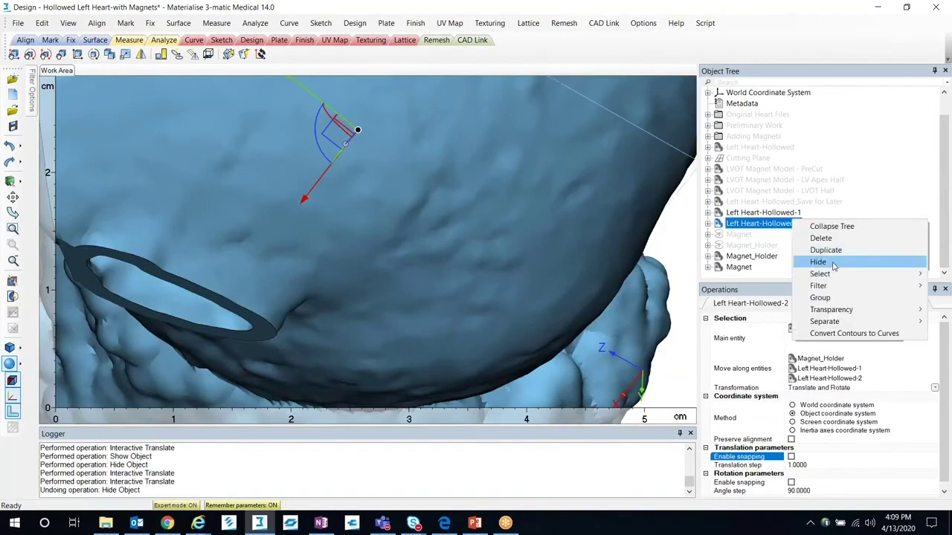
pyautogui.click(832, 264)
# - Remove Left Heart-Hollowed-1 and Left Heart-Hollowed-2 from the move-along entities, keeping only Magnet_Holder
pyautogui.click(819, 371)
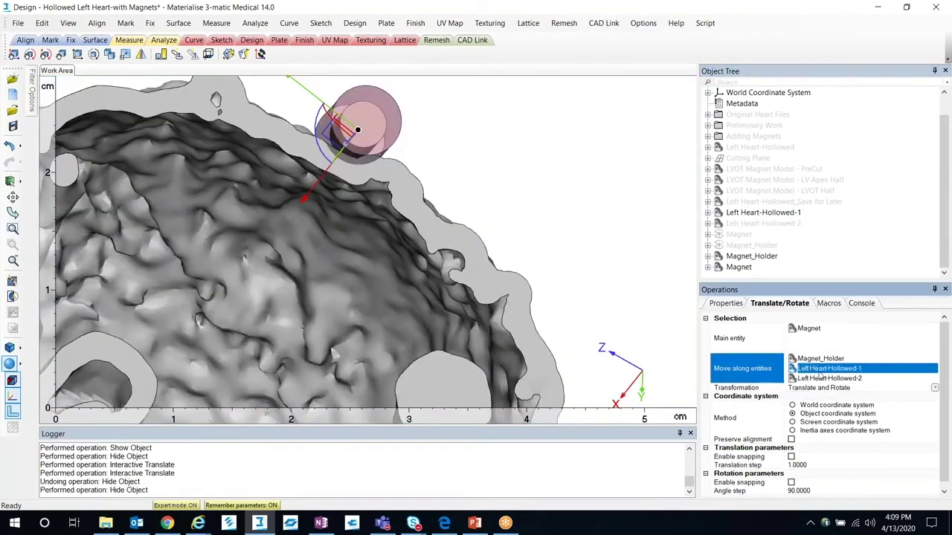
pyautogui.keyDown('ctrl'); pyautogui.click(824, 379); pyautogui.keyUp('ctrl')
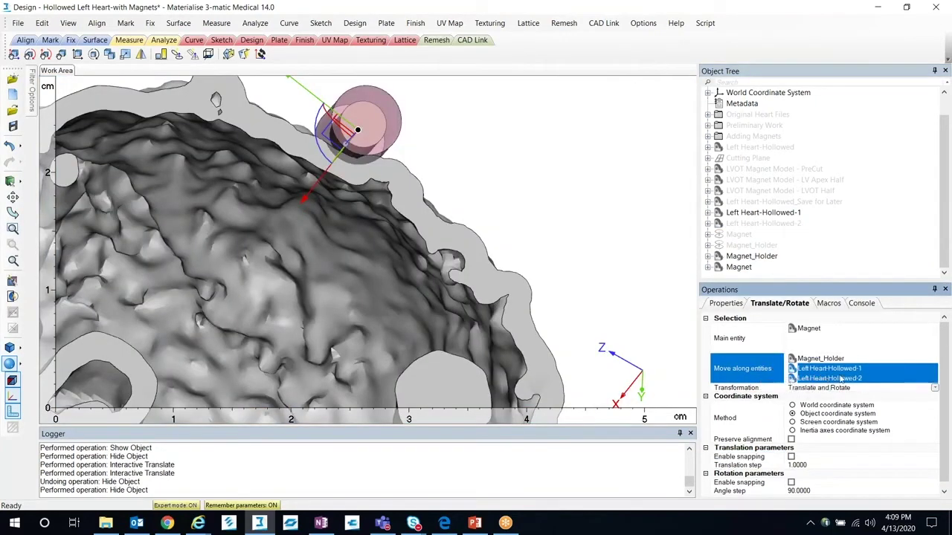
pyautogui.rightClick(840, 379)
pyautogui.click(855, 382)
# - Move the magnet and holder freely within the cut plane until the holder overlaps the outer heart wall
pyautogui.moveTo(374, 235); pyautogui.dragTo(387, 269, button='middle')
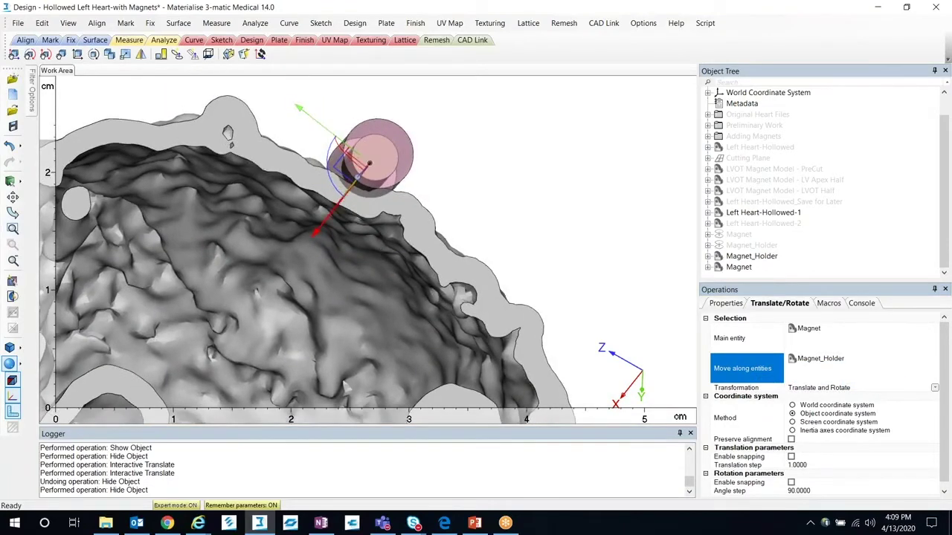
pyautogui.moveTo(356, 176); pyautogui.dragTo(335, 205)
pyautogui.moveTo(398, 232); pyautogui.dragTo(658, 242, button='right')
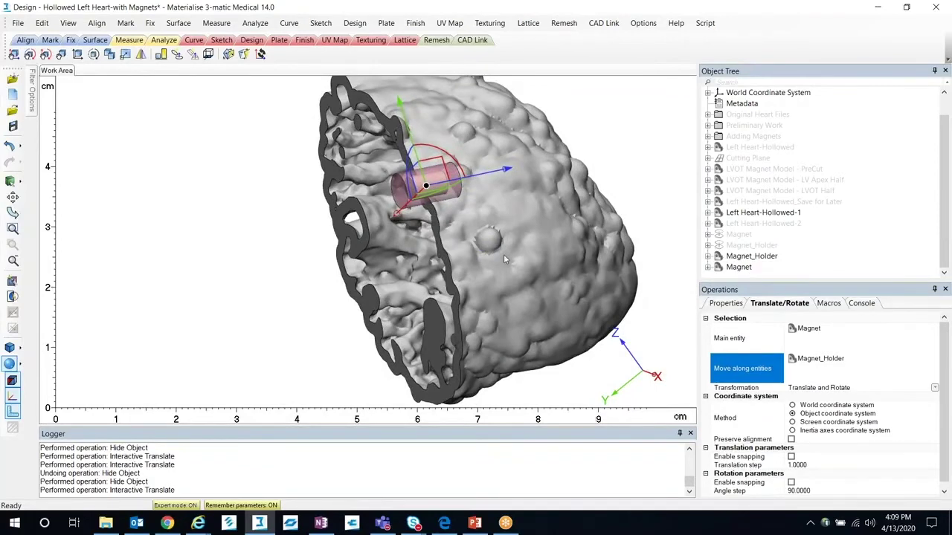
pyautogui.moveTo(504, 259); pyautogui.dragTo(487, 281, button='middle')
pyautogui.moveTo(486, 281); pyautogui.dragTo(466, 275, button='right')
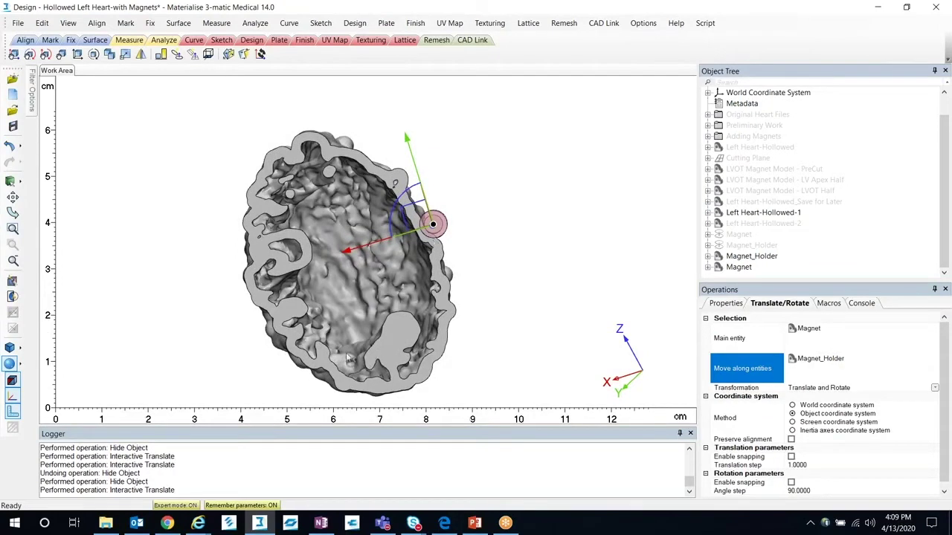
# - Show Magnet Holder 2 and Magnet Holder 3 from the Adding Magnets group
pyautogui.scroll(1, 802, 229)
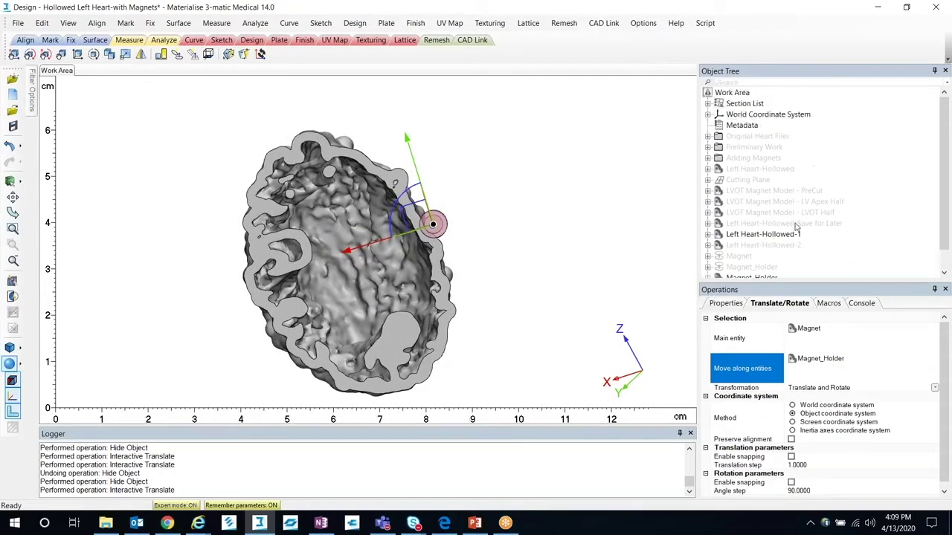
pyautogui.click(709, 159)
pyautogui.click(766, 214)
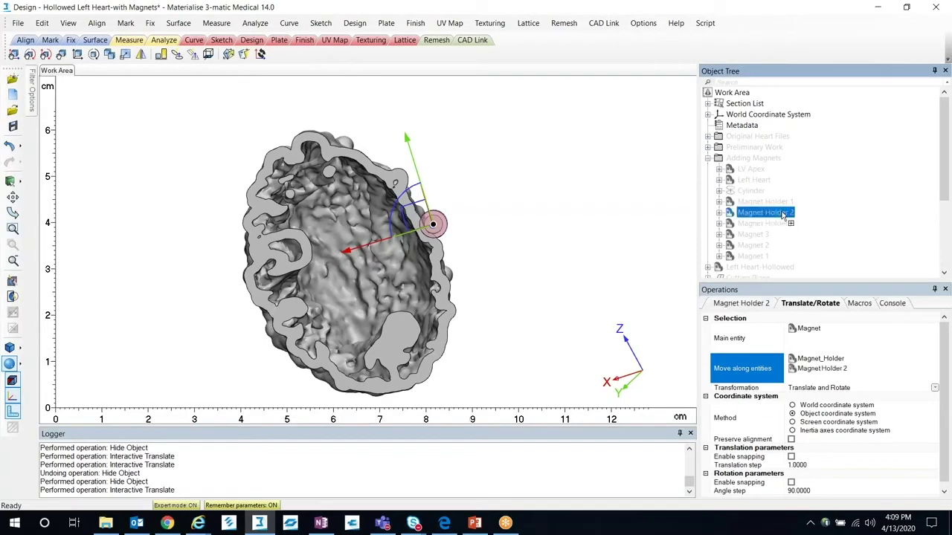
pyautogui.keyDown('ctrl'); pyautogui.click(779, 224); pyautogui.keyUp('ctrl')
pyautogui.rightClick(778, 223)
pyautogui.click(808, 267)
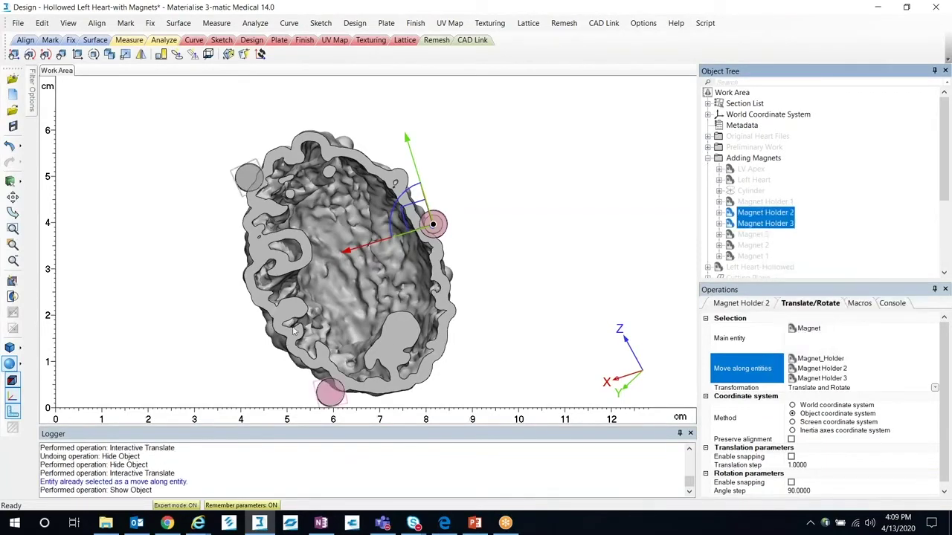
# - Show Magnet 2 and Magnet 3 from the Adding Magnets group and close the Translate/Rotate operation
pyautogui.click(753, 256)
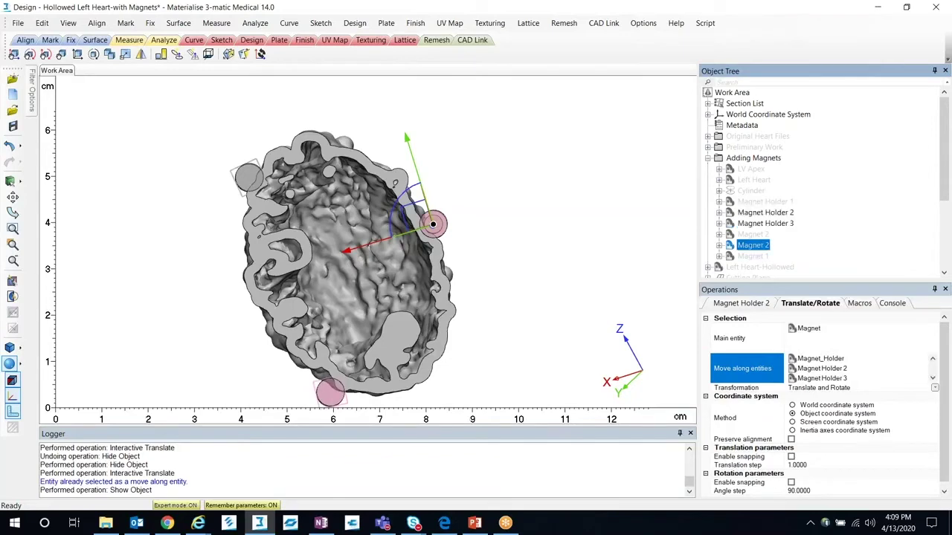
pyautogui.keyDown('ctrl'); pyautogui.click(753, 234); pyautogui.keyUp('ctrl')
pyautogui.keyDown('ctrl'); pyautogui.click(753, 256); pyautogui.keyUp('ctrl')
pyautogui.rightClick(759, 246)
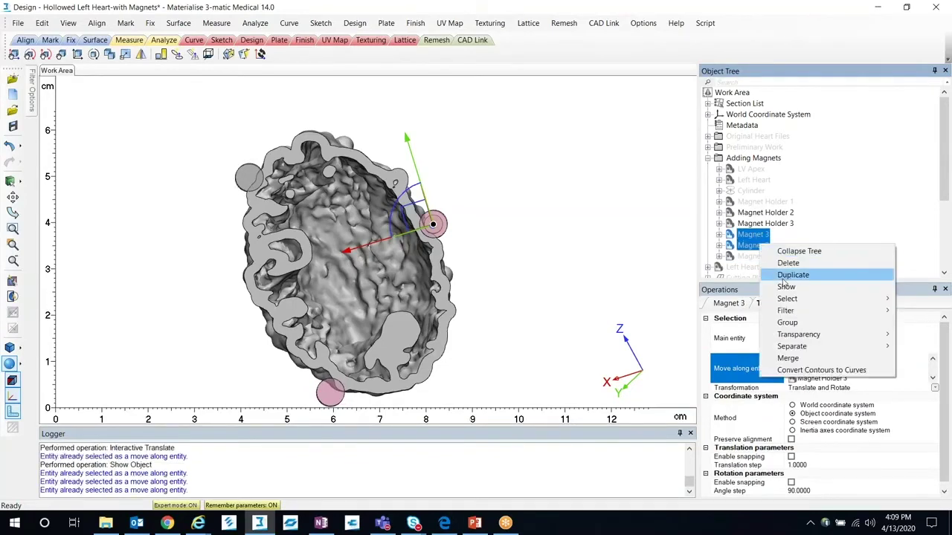
pyautogui.click(786, 286)
pyautogui.moveTo(328, 242); pyautogui.dragTo(410, 306, button='right')
pyautogui.press('Escape')
# - Hide Left Heart-Hollowed-1 and Left Heart-Hollowed-2 so only the magnets and their holders stay displayed
pyautogui.scroll(-4, 815, 260)
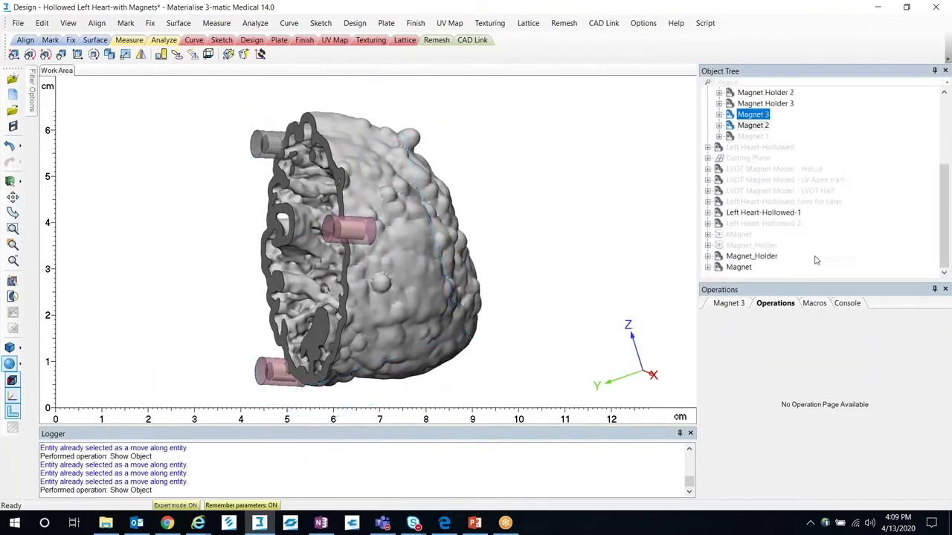
pyautogui.click(775, 223)
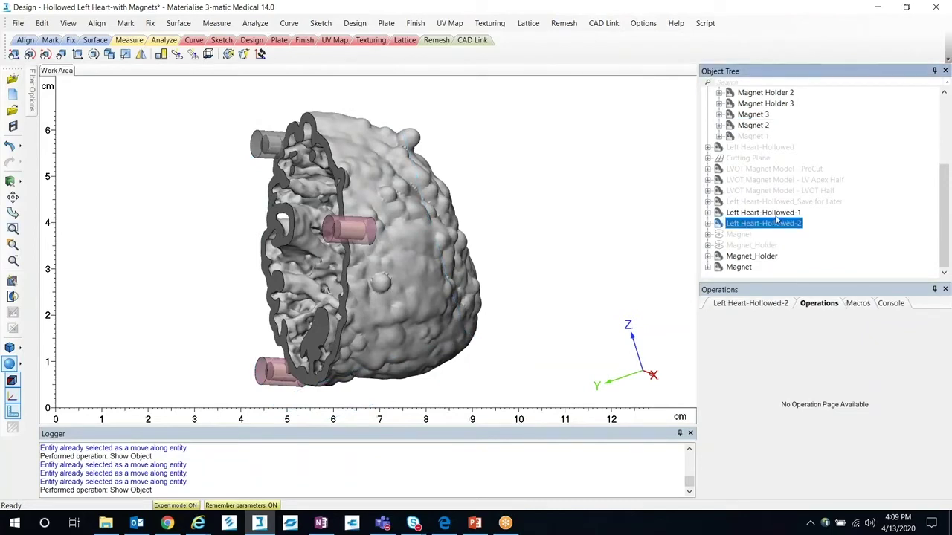
pyautogui.rightClick(775, 222)
pyautogui.click(806, 256)
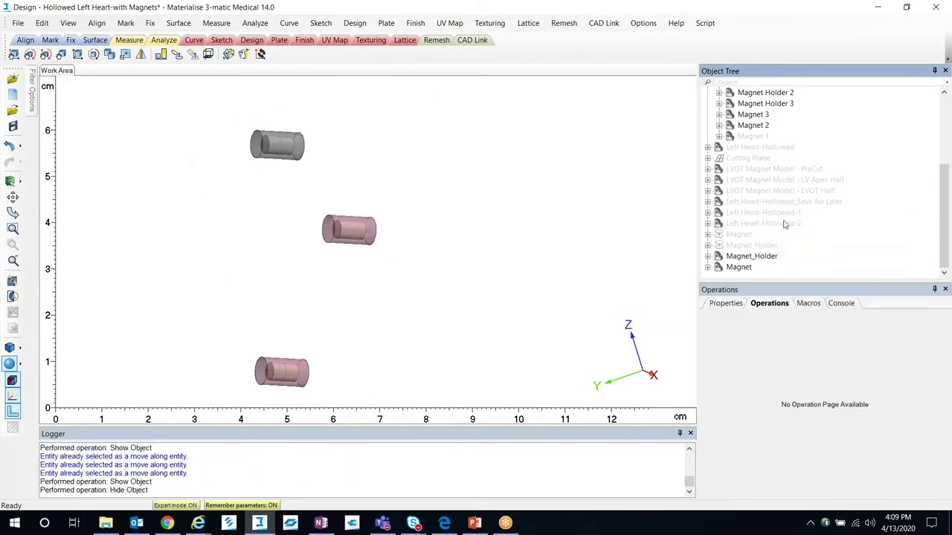
# - Show the uncut Left Heart-Hollowed_Save for Later part together with the magnets and holders
pyautogui.rightClick(797, 207)
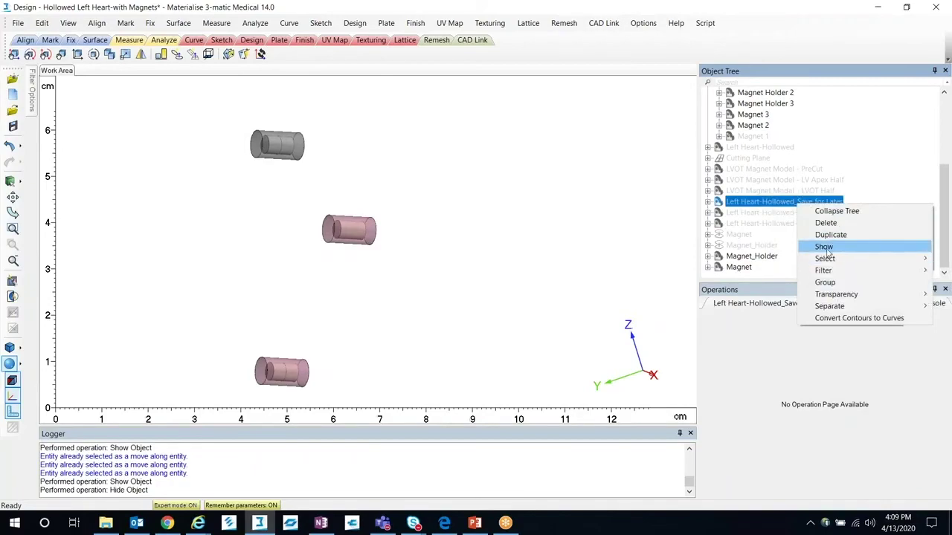
pyautogui.click(825, 248)
pyautogui.moveTo(340, 234); pyautogui.dragTo(246, 234, button='right')
pyautogui.moveTo(471, 233); pyautogui.dragTo(461, 216, button='right')
# - Boolean-unite Left Heart-Hollowed_Save for Later with Magnet_Holder, Magnet Holder 2 and Magnet Holder 3 as a new part
pyautogui.click(355, 23)
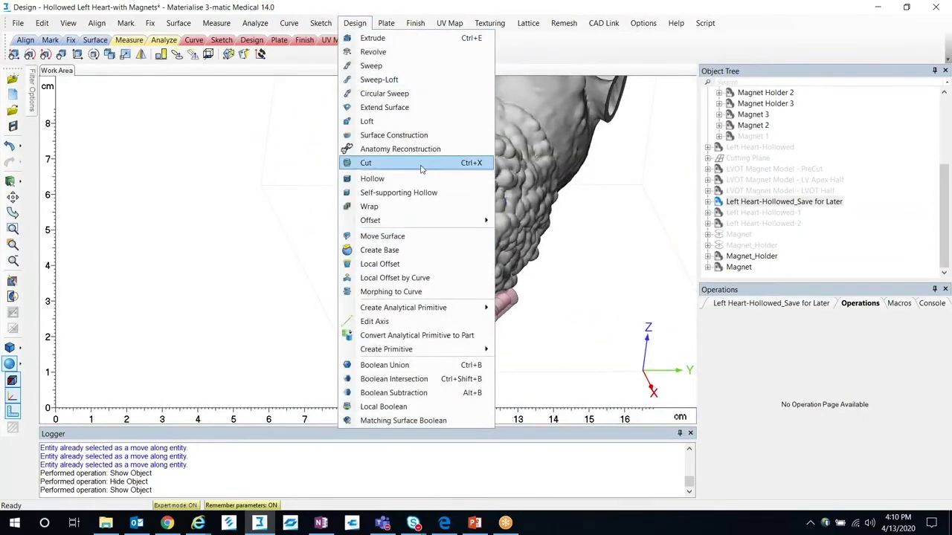
pyautogui.click(429, 365)
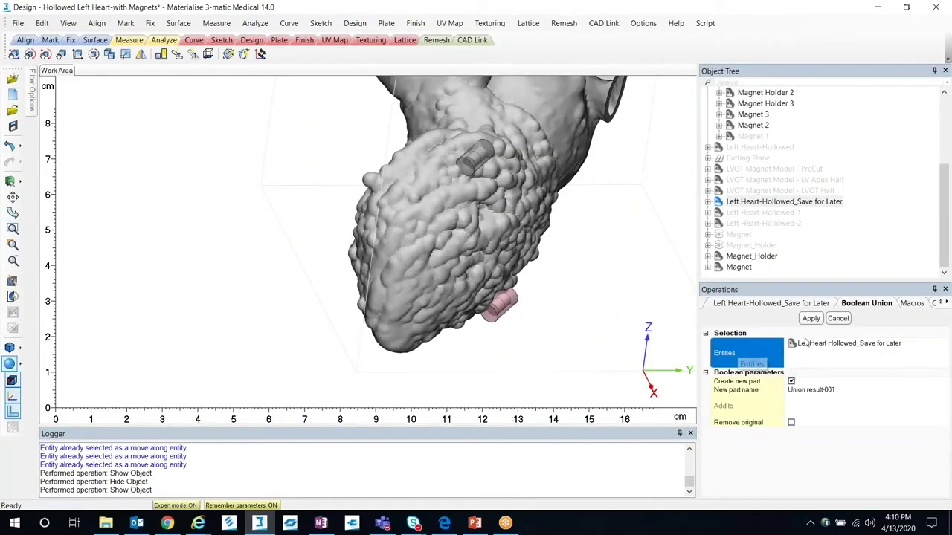
pyautogui.click(769, 258)
pyautogui.scroll(2, 780, 195)
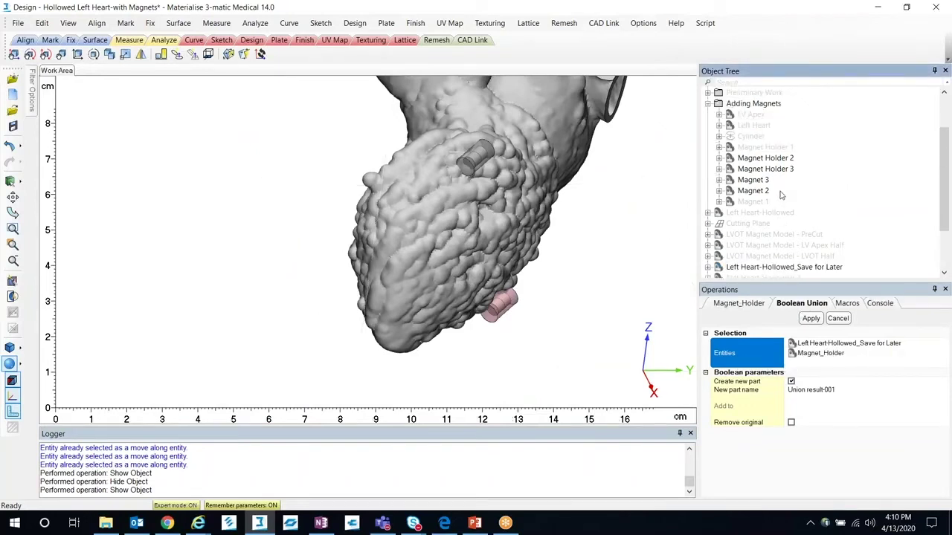
pyautogui.click(788, 159)
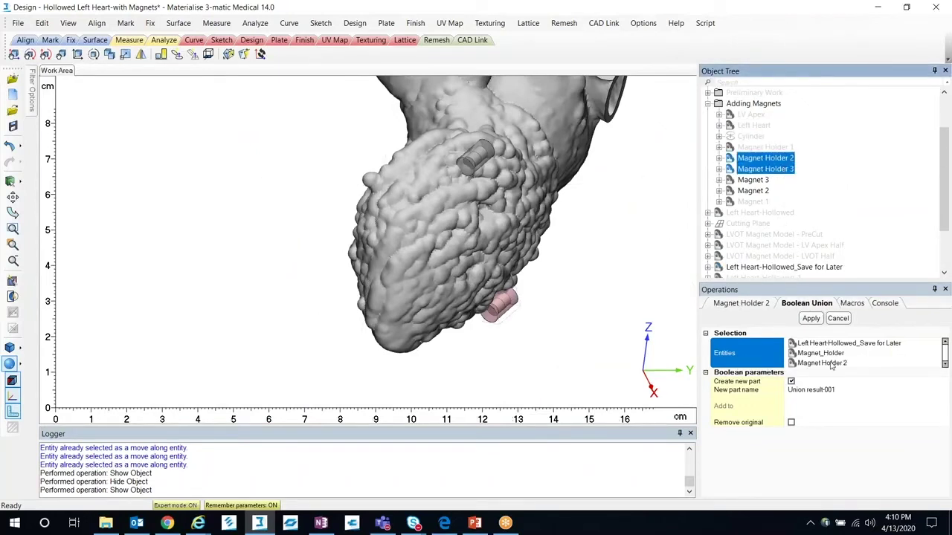
pyautogui.click(818, 322)
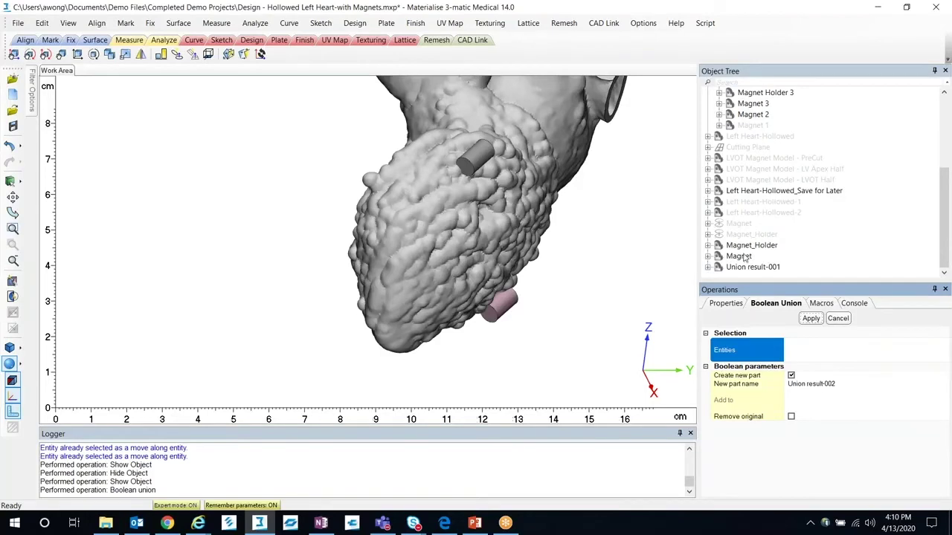
# - Hide Left Heart-Hollowed_Save for Later and all three magnets and holders, and collapse the object tree
pyautogui.click(743, 257)
pyautogui.click(752, 245)
pyautogui.click(766, 192)
pyautogui.scroll(3, 762, 200)
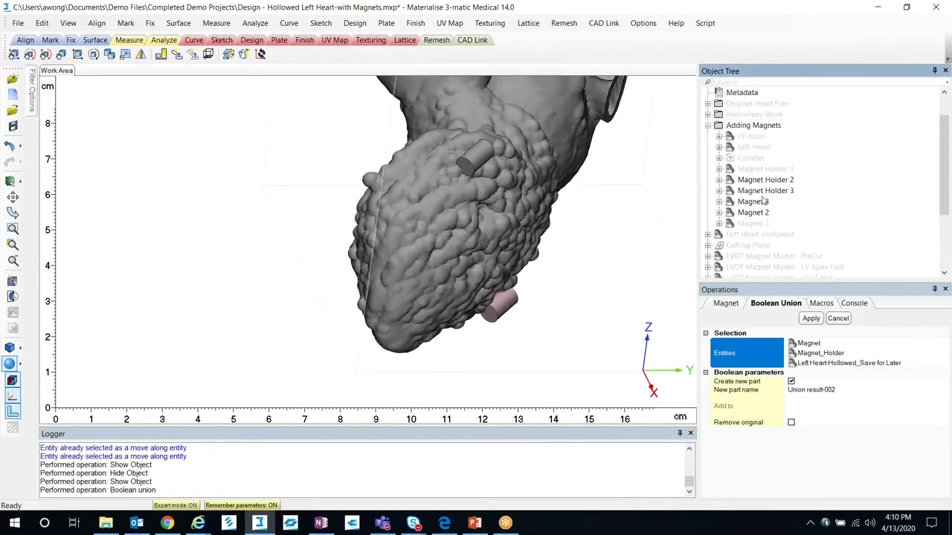
pyautogui.moveTo(758, 214); pyautogui.dragTo(760, 174)
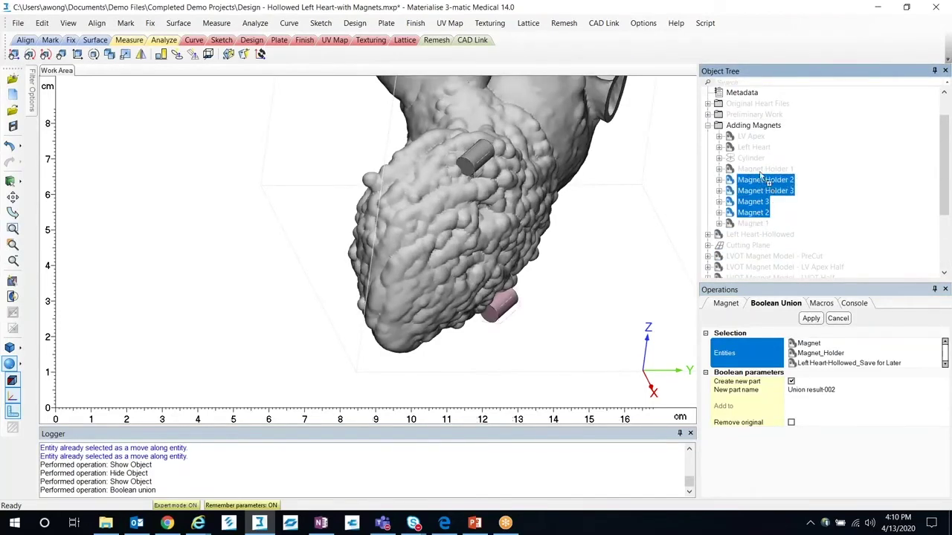
pyautogui.rightClick(758, 182)
pyautogui.click(785, 221)
pyautogui.scroll(-3, 779, 215)
pyautogui.rightClick(766, 205)
pyautogui.click(803, 214)
pyautogui.scroll(3, 789, 264)
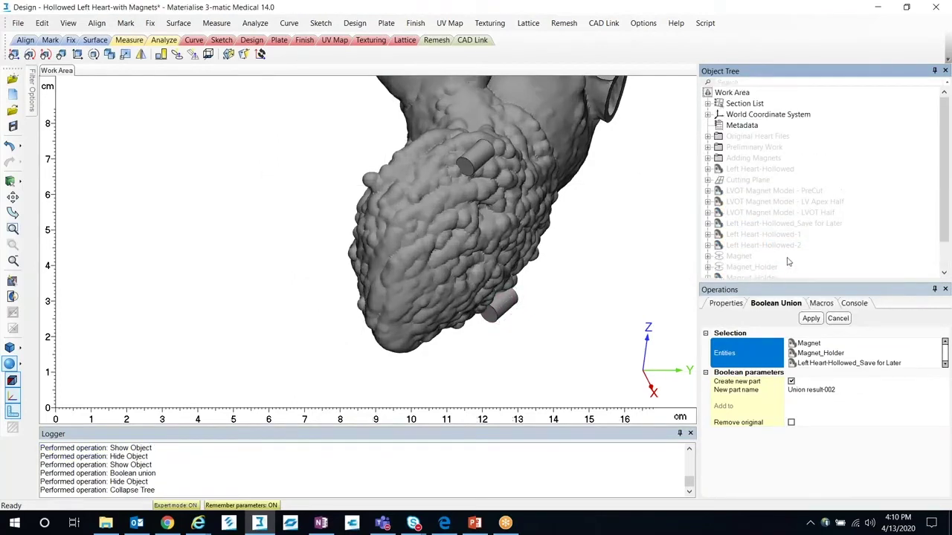
# - Set the transparency of Union result-001 to medium
pyautogui.moveTo(463, 233); pyautogui.dragTo(416, 238, button='right')
pyautogui.scroll(-1, 777, 273)
pyautogui.rightClick(776, 269)
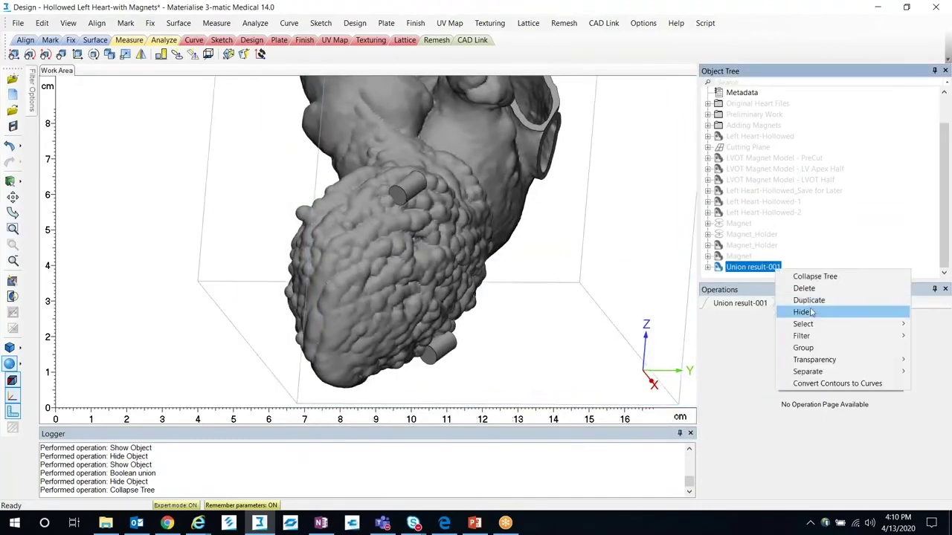
pyautogui.moveTo(822, 361)
pyautogui.click(743, 384)
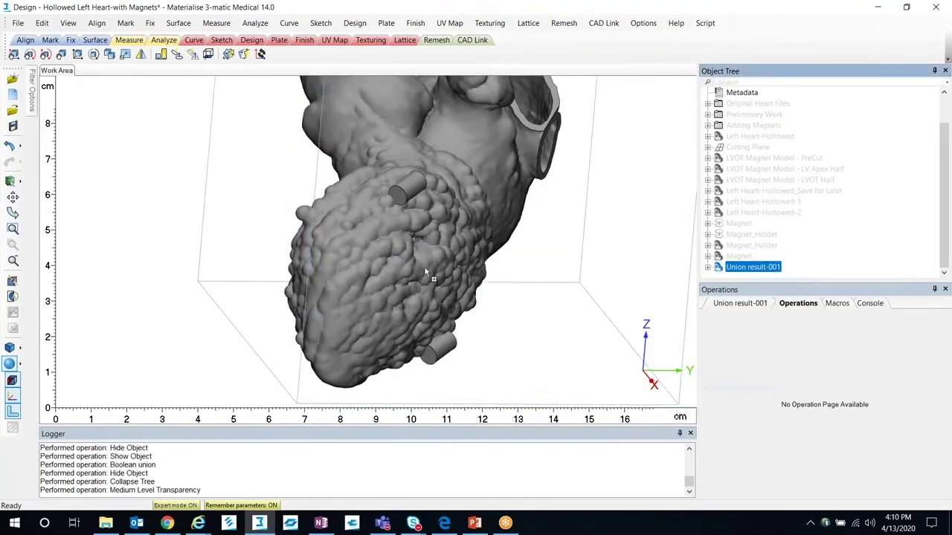
pyautogui.moveTo(428, 243); pyautogui.dragTo(383, 223, button='right')
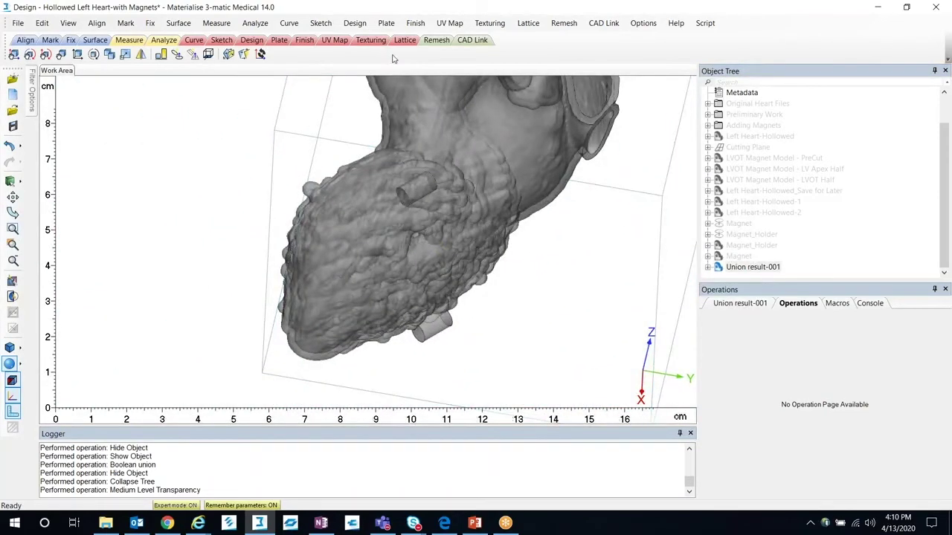
# - Cut Union result-001 with the Cutting Plane, creating new parts and keeping the original
pyautogui.click(355, 23)
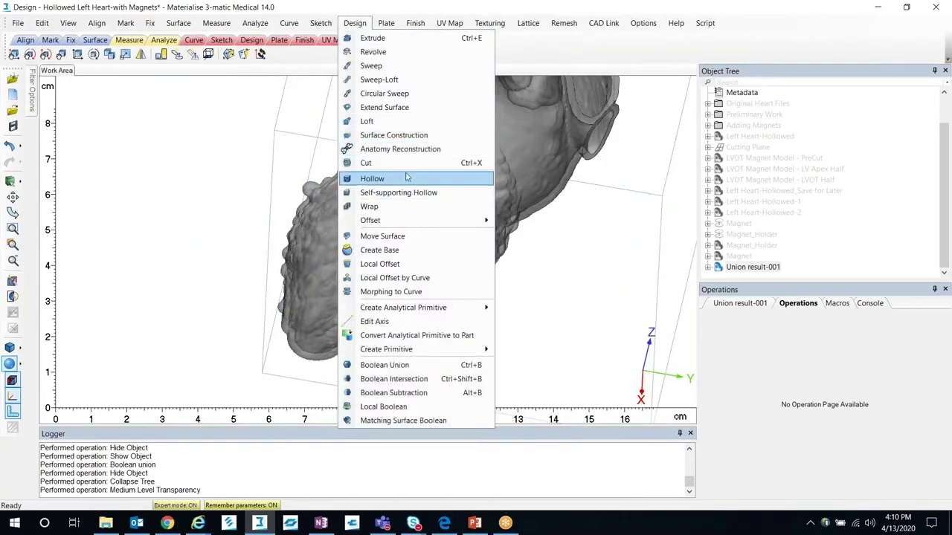
pyautogui.click(375, 163)
pyautogui.click(767, 378)
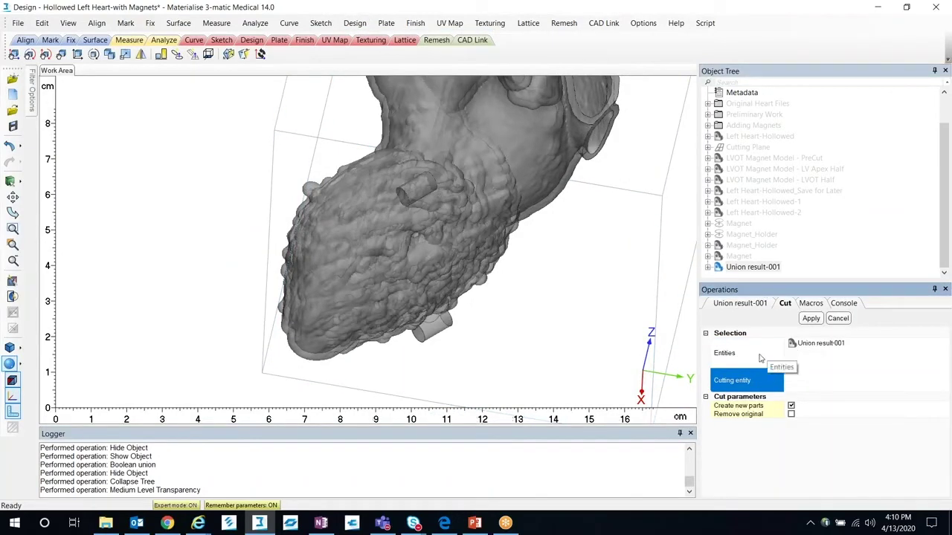
pyautogui.click(756, 148)
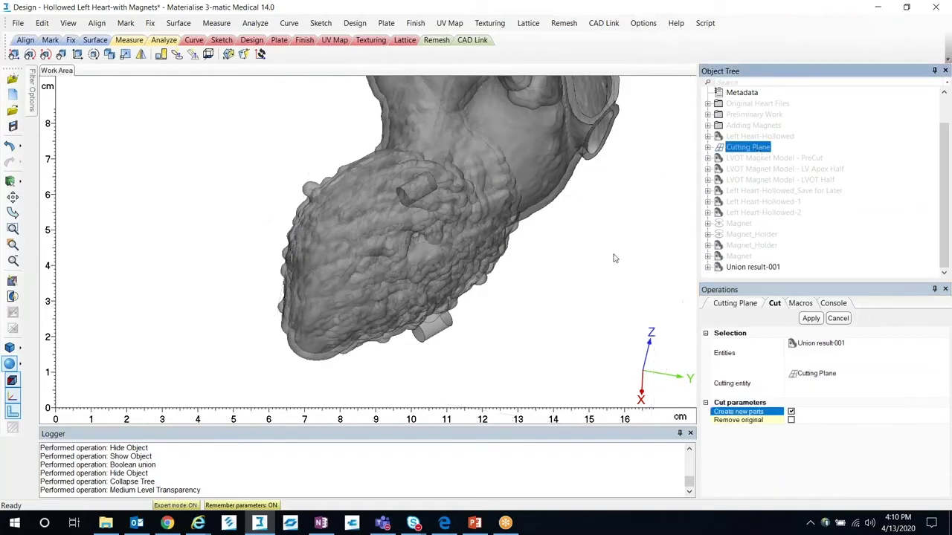
pyautogui.click(815, 320)
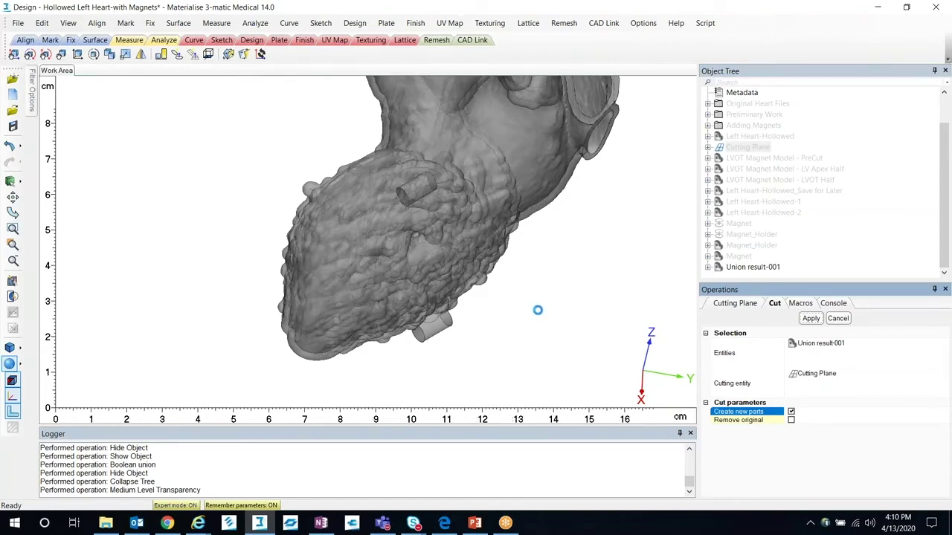
# - Hide the original Union result-001, leaving the two cut halves displayed
pyautogui.scroll(-1, 808, 255)
pyautogui.rightClick(774, 246)
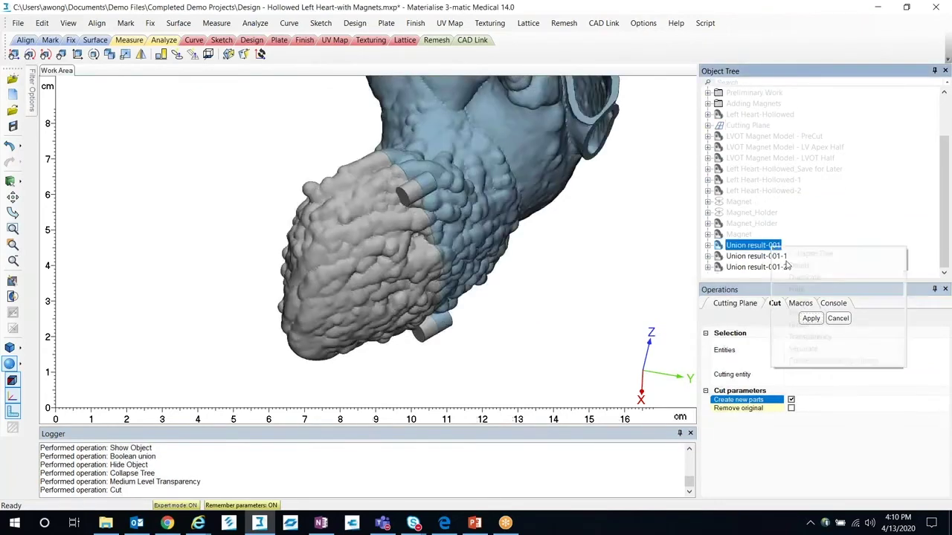
pyautogui.click(794, 289)
pyautogui.moveTo(550, 291); pyautogui.dragTo(596, 253, button='right')
pyautogui.moveTo(596, 252); pyautogui.dragTo(474, 277, button='middle')
pyautogui.scroll(-5, 468, 275)
pyautogui.moveTo(533, 291); pyautogui.dragTo(721, 278, button='right')
# - Hide the apex half Union result-001-1 to expose the holders on the cut face of Union result-001-2
pyautogui.rightClick(777, 268)
pyautogui.click(774, 255)
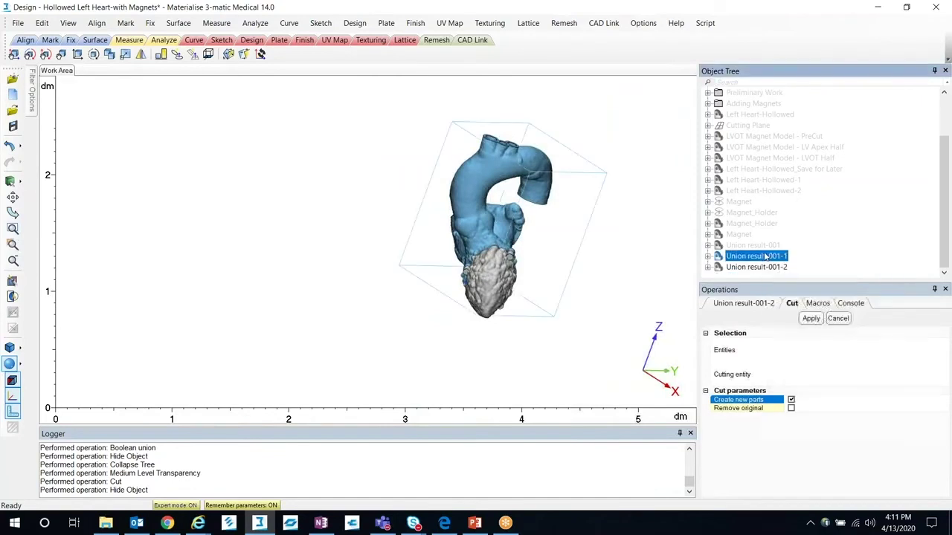
pyautogui.rightClick(778, 255)
pyautogui.click(790, 295)
pyautogui.scroll(3, 482, 273)
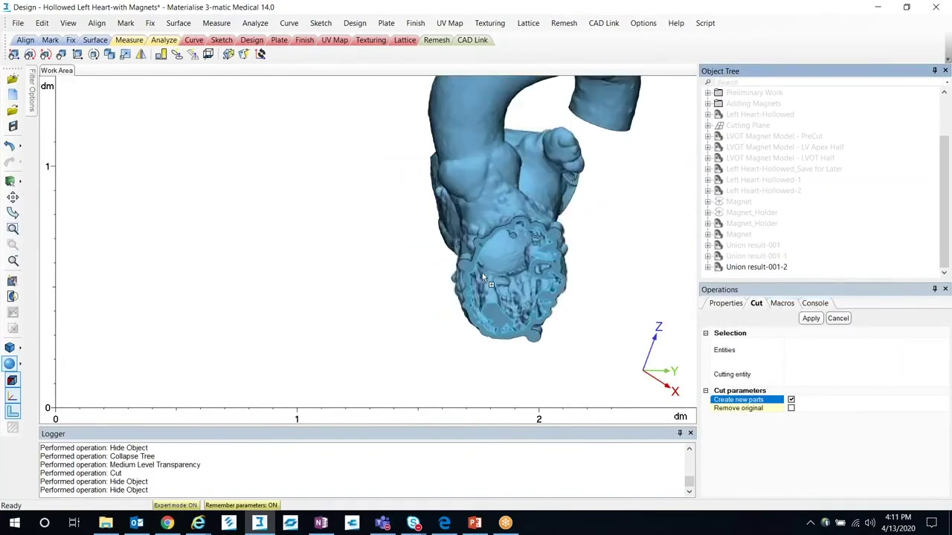
pyautogui.moveTo(482, 273); pyautogui.dragTo(508, 236, button='right')
pyautogui.scroll(5, 508, 236)
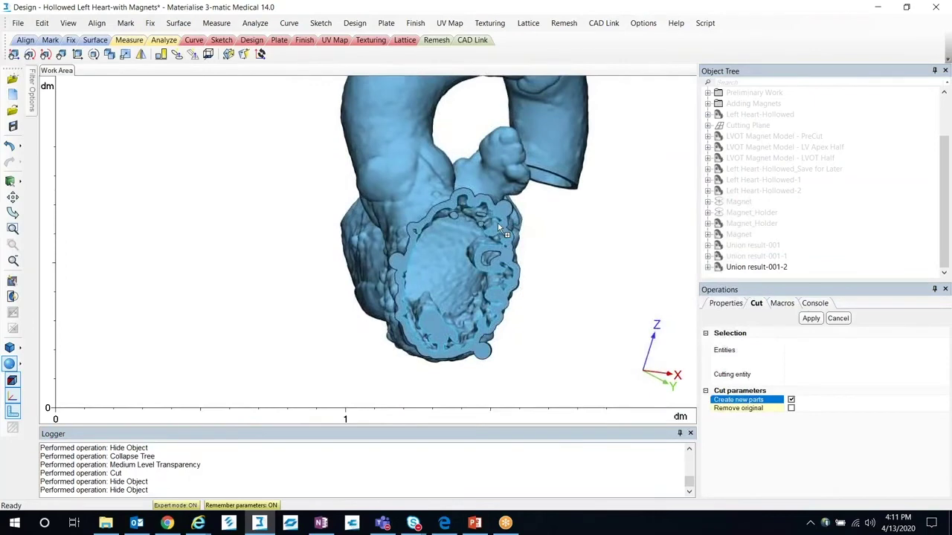
pyautogui.scroll(5, 512, 205)
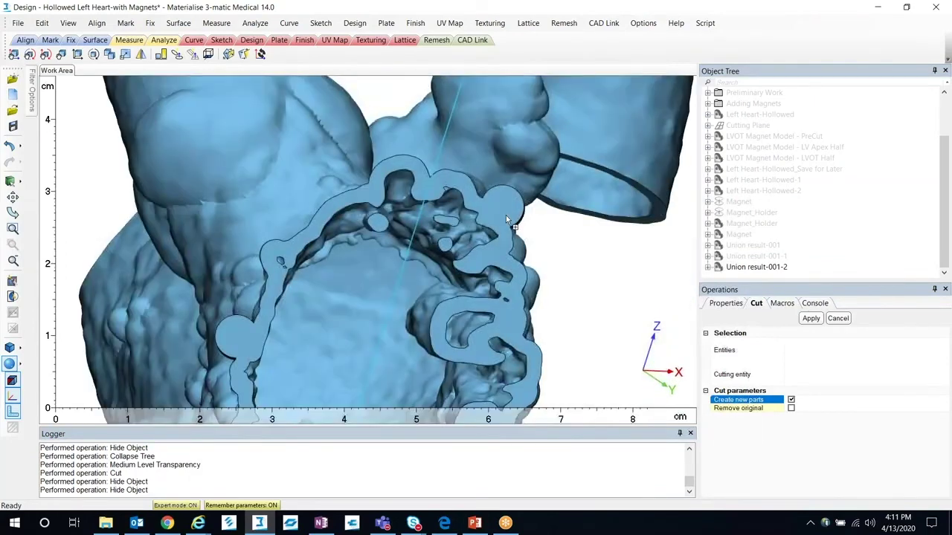
pyautogui.scroll(-5, 505, 222)
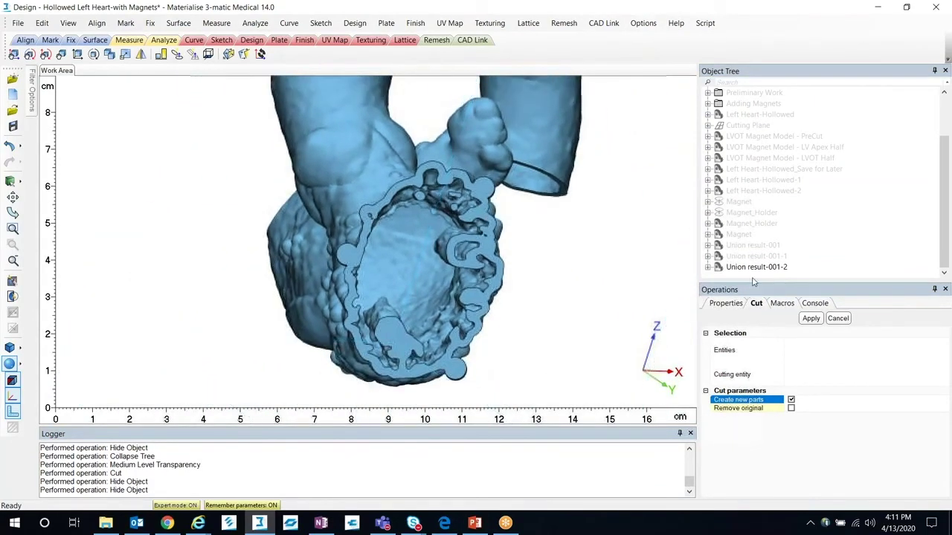
# - Show Magnet, and Magnet 2 and Magnet 3 from the Adding Magnets group, alongside Union result-001-2
pyautogui.scroll(3, 772, 227)
pyautogui.scroll(-3, 761, 251)
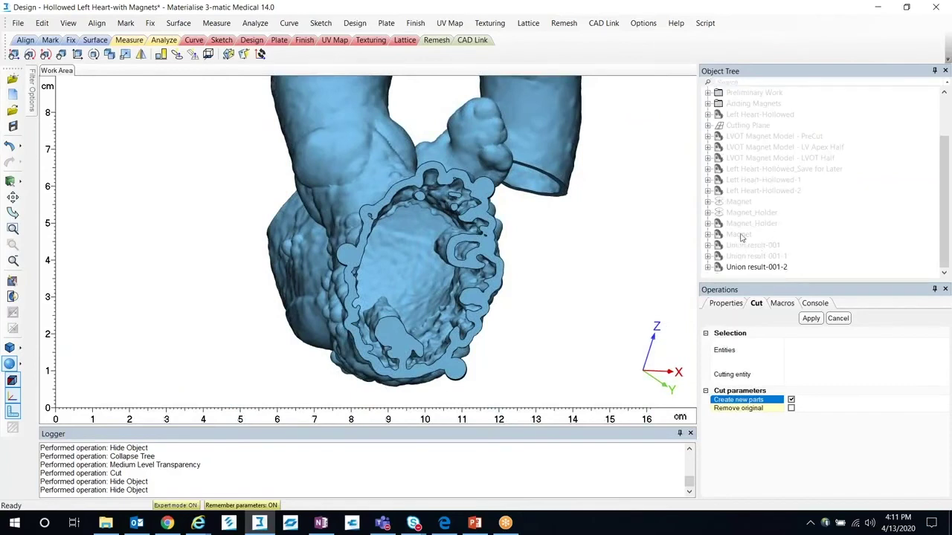
pyautogui.rightClick(741, 237)
pyautogui.click(766, 277)
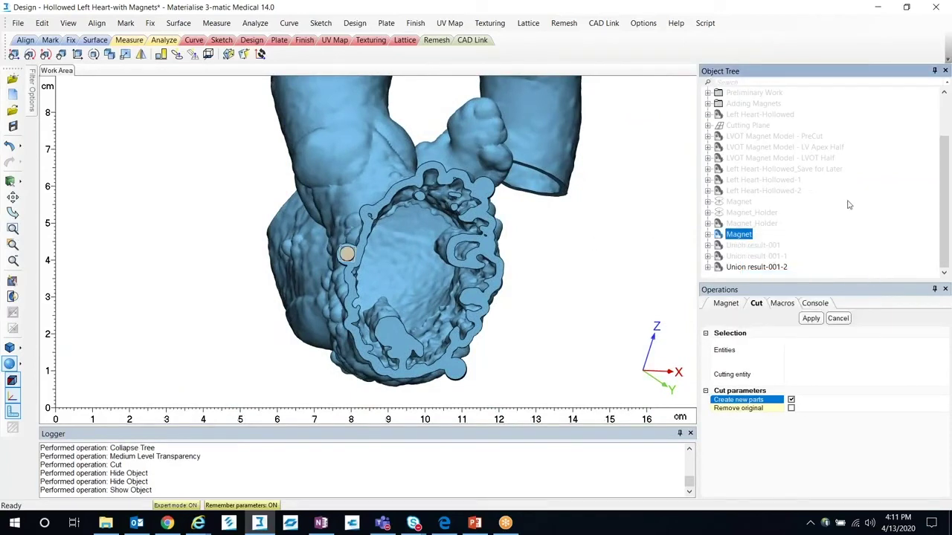
pyautogui.scroll(3, 788, 193)
pyautogui.click(707, 158)
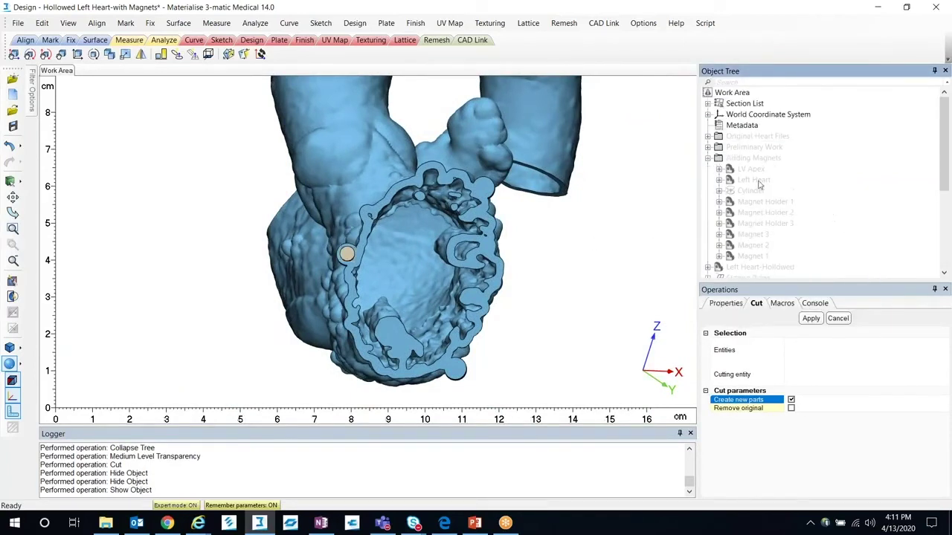
pyautogui.rightClick(762, 246)
pyautogui.click(789, 292)
pyautogui.moveTo(567, 287); pyautogui.dragTo(490, 278, button='right')
# - Start a Boolean Subtraction and replace the preselected magnets with Union result-001-2 as the entity to subtract from
pyautogui.click(354, 23)
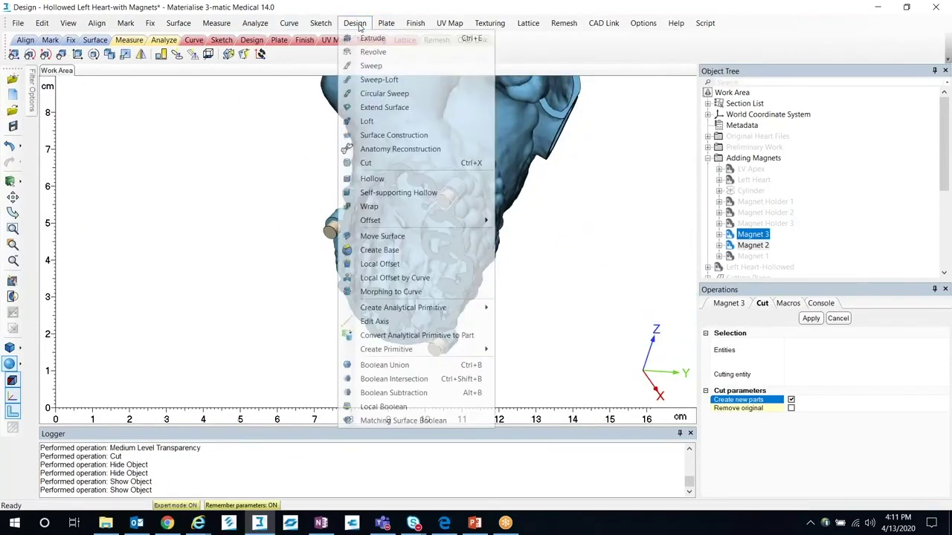
pyautogui.click(408, 395)
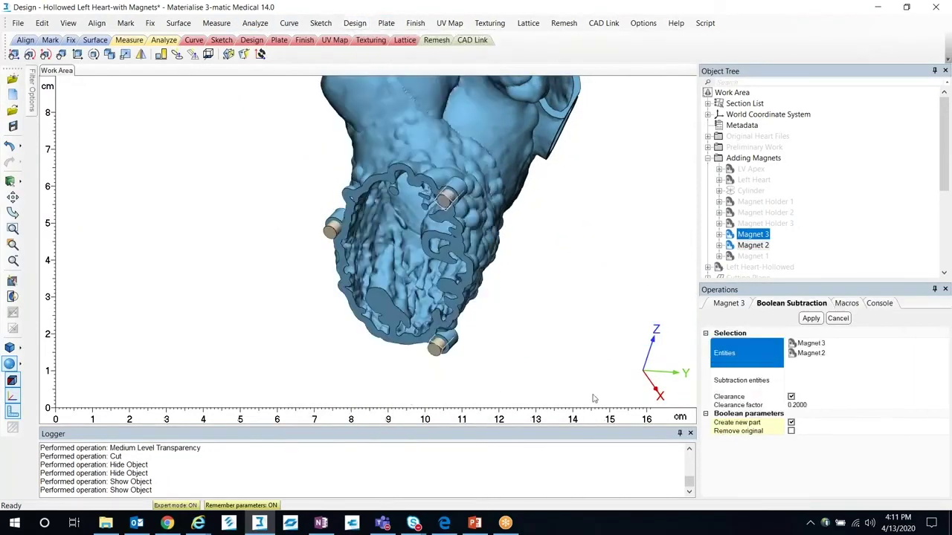
pyautogui.rightClick(812, 352)
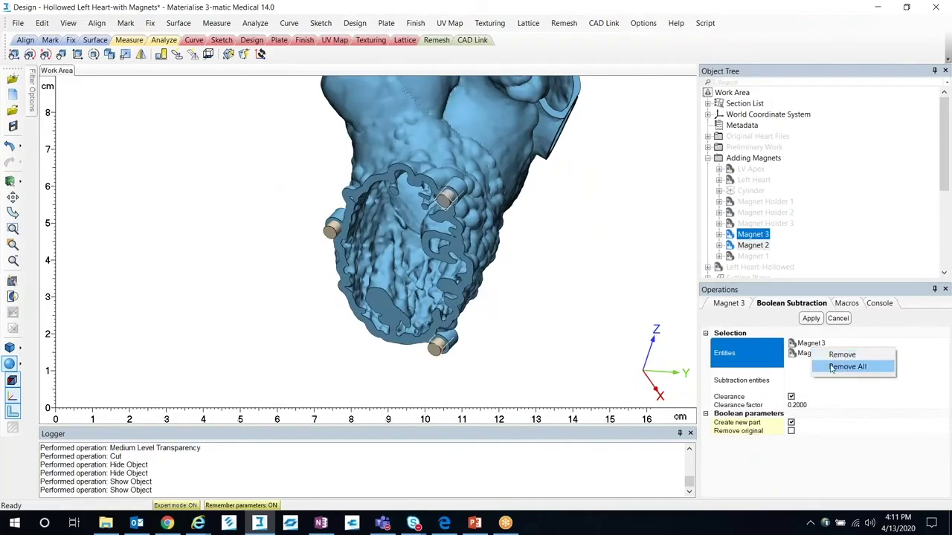
pyautogui.click(814, 366)
pyautogui.scroll(-5, 775, 245)
pyautogui.click(773, 266)
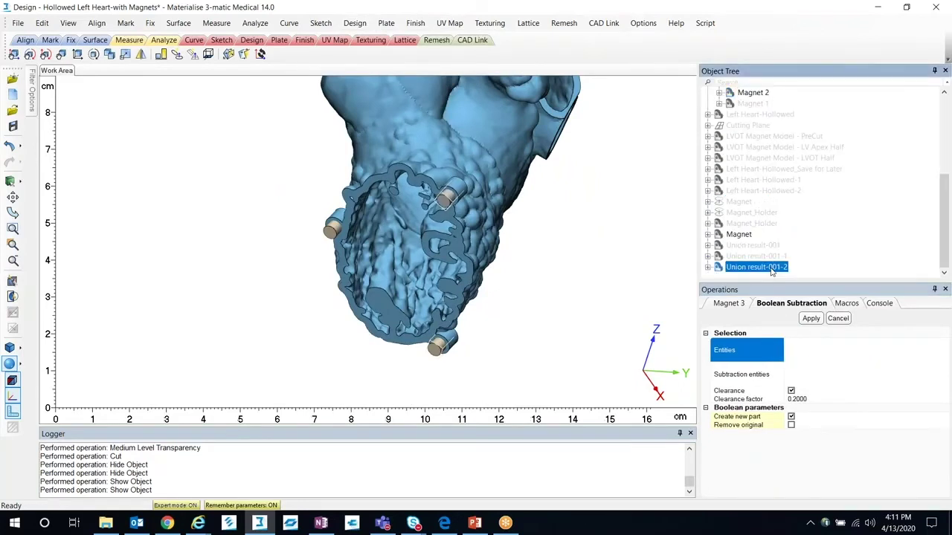
# - Set Magnet, Magnet 2 and Magnet 3 as the subtraction entities
pyautogui.click(778, 380)
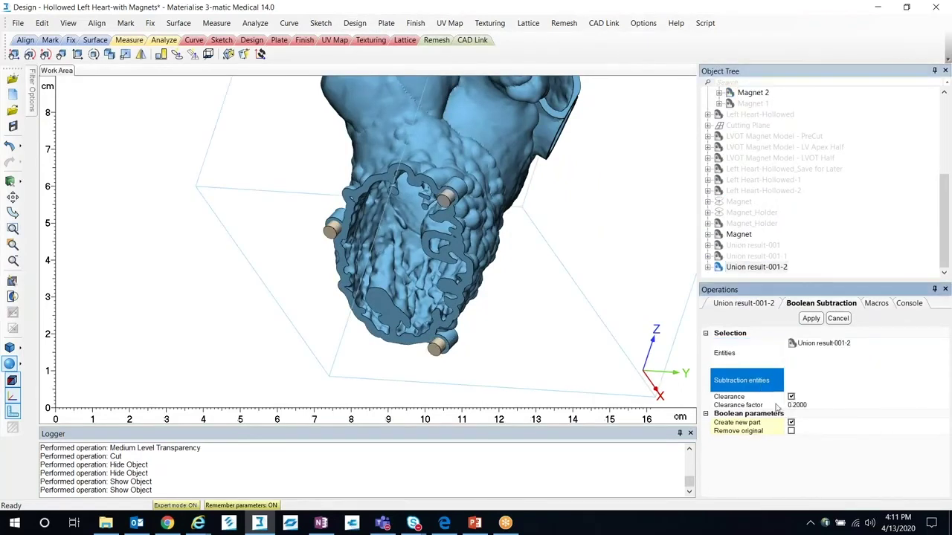
pyautogui.click(748, 234)
pyautogui.scroll(3, 773, 227)
pyautogui.click(764, 191)
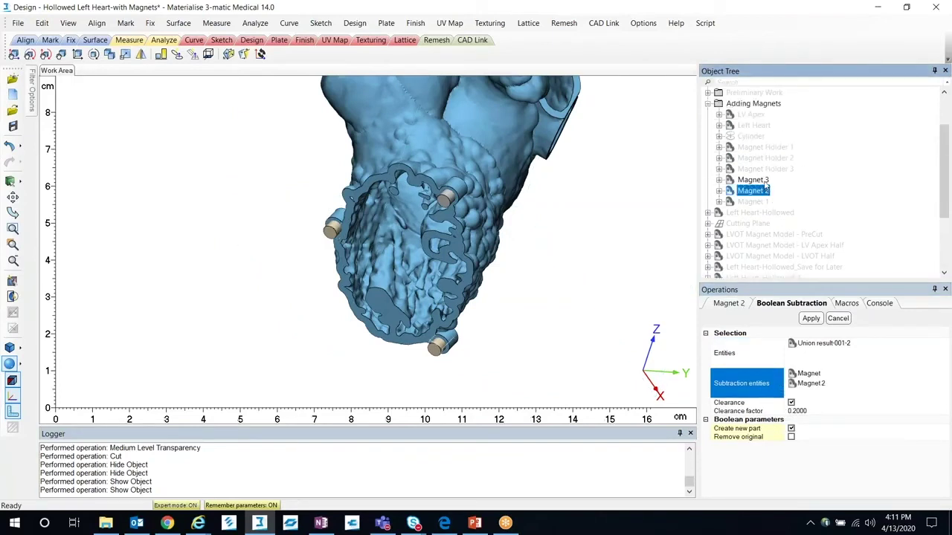
pyautogui.click(753, 180)
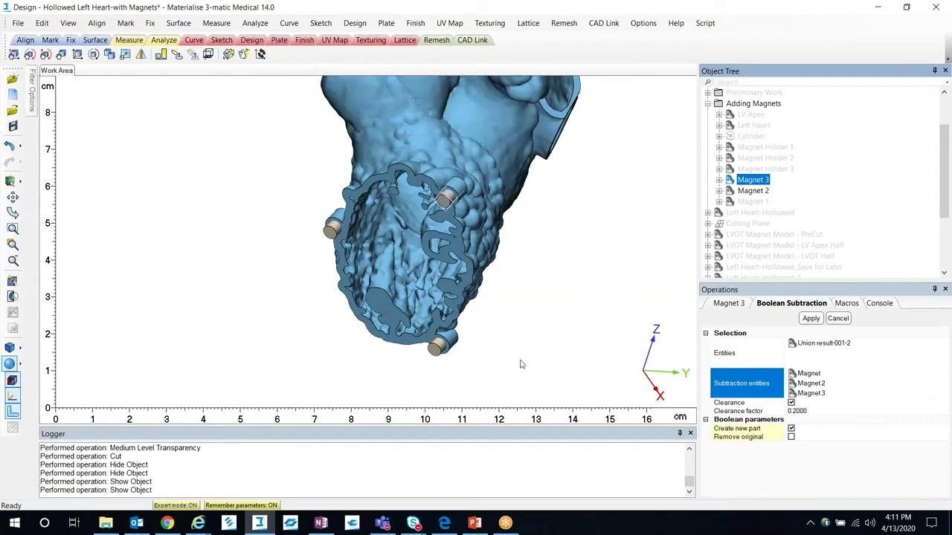
# - Carry out the subtraction of the three magnets from Union result-001-2 and hide the original Union result-001-2
pyautogui.click(811, 318)
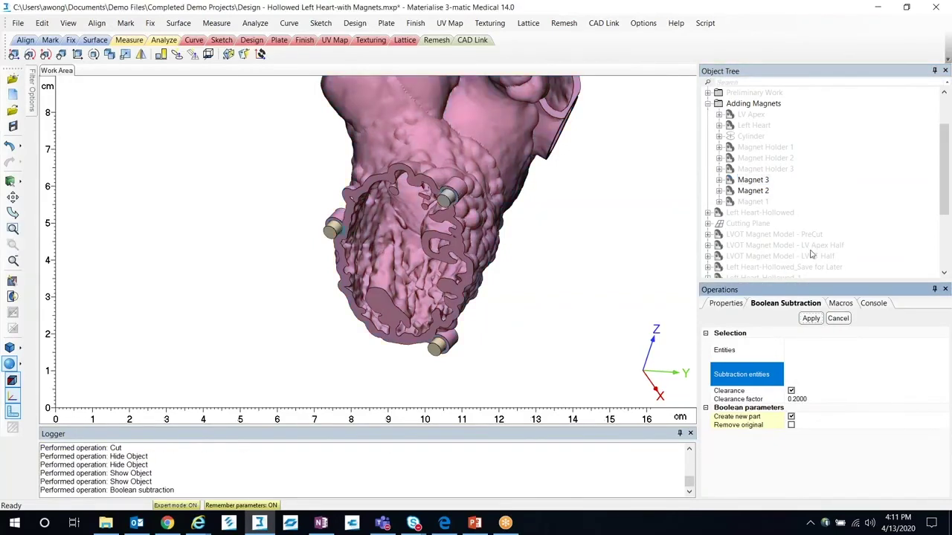
pyautogui.click(783, 257)
pyautogui.rightClick(784, 257)
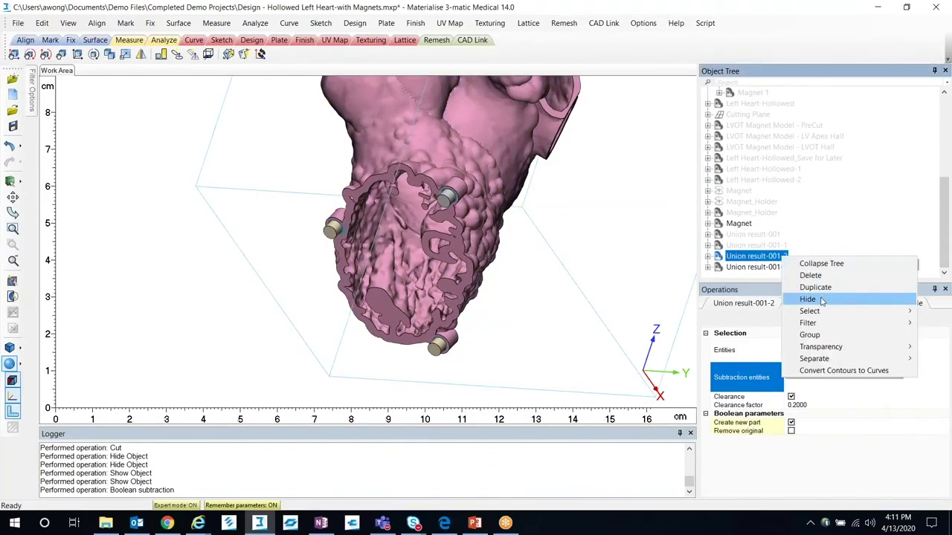
pyautogui.click(813, 300)
# - Clear the preselected subtraction entities and set Union result-001-1 as the entity to subtract from
pyautogui.click(778, 246)
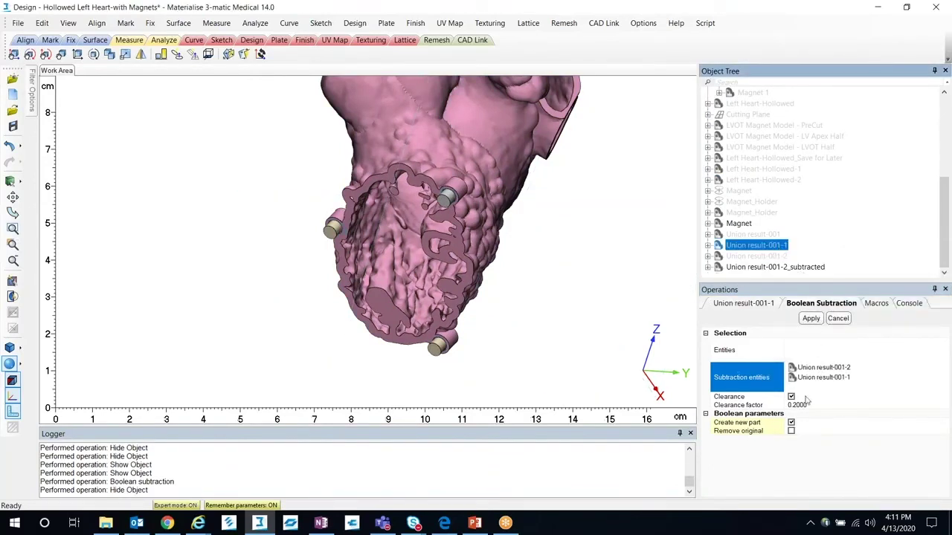
pyautogui.click(769, 359)
pyautogui.doubleClick(771, 246)
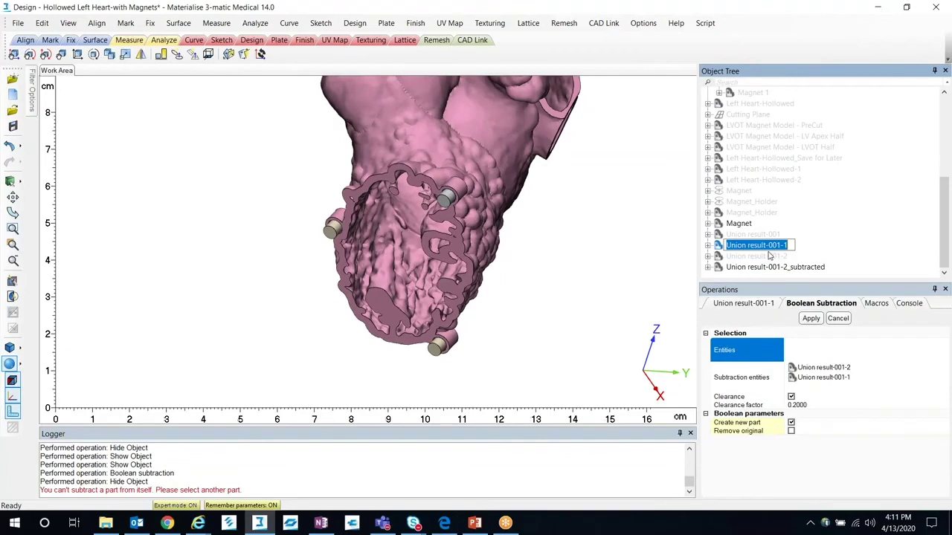
pyautogui.click(807, 356)
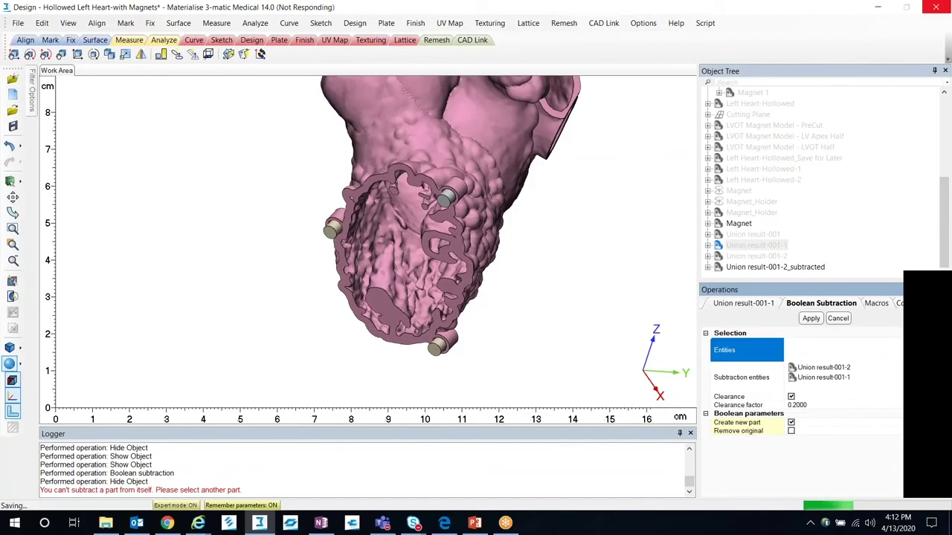
pyautogui.click(773, 376)
pyautogui.rightClick(809, 377)
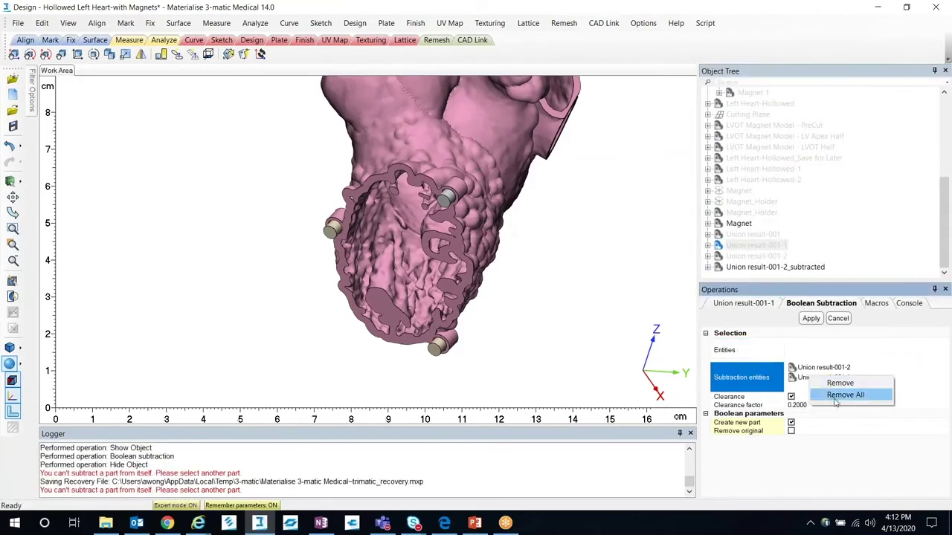
pyautogui.click(833, 394)
pyautogui.click(780, 358)
pyautogui.click(775, 246)
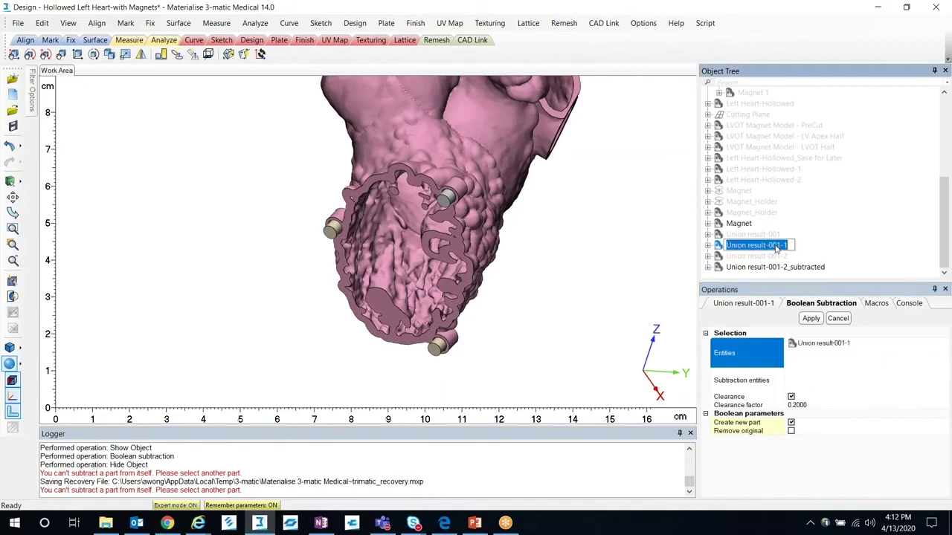
# - Subtract Magnet, Magnet 2 and Magnet 3 from Union result-001-1, keeping the existing clearance and new-part settings
pyautogui.click(777, 380)
pyautogui.click(747, 224)
pyautogui.scroll(3, 766, 227)
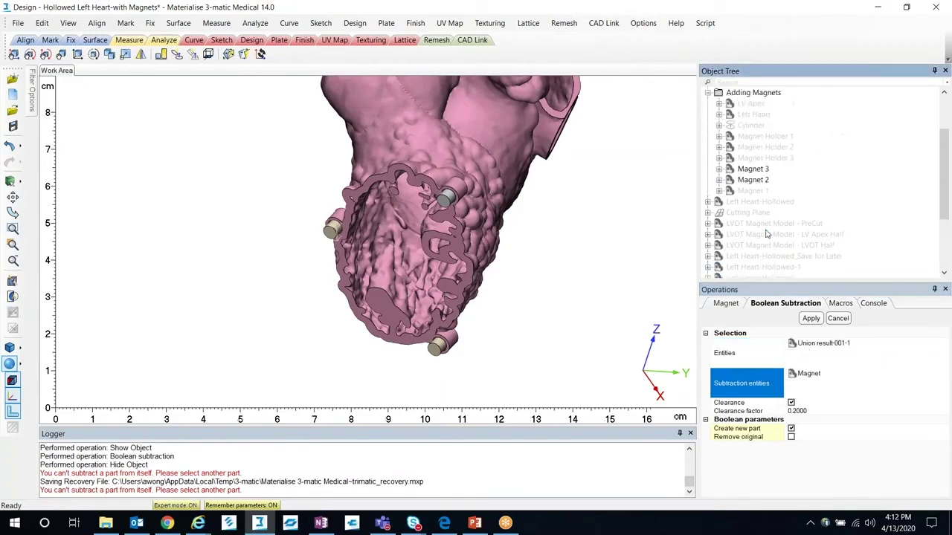
pyautogui.click(753, 180)
pyautogui.click(764, 157)
pyautogui.click(752, 169)
pyautogui.rightClick(831, 394)
pyautogui.click(825, 394)
pyautogui.rightClick(830, 395)
pyautogui.click(852, 400)
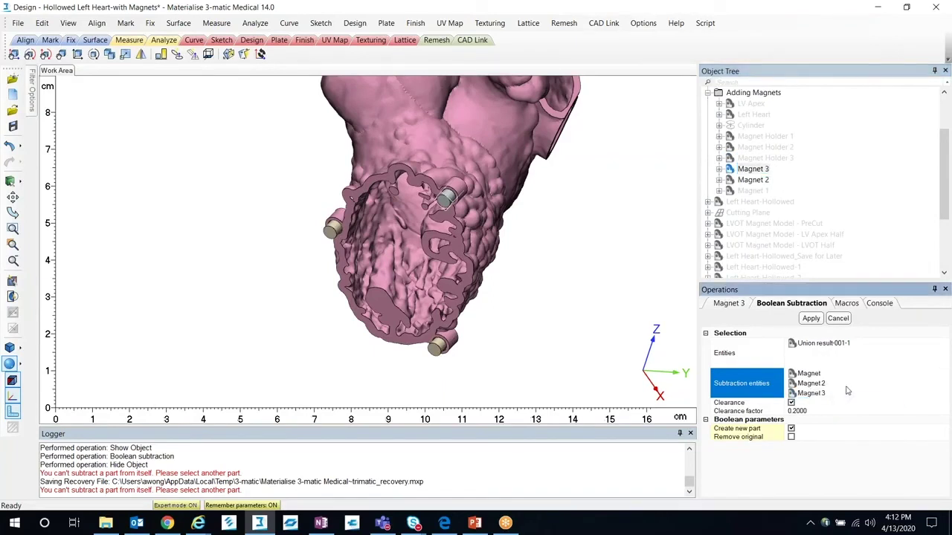
pyautogui.click(812, 319)
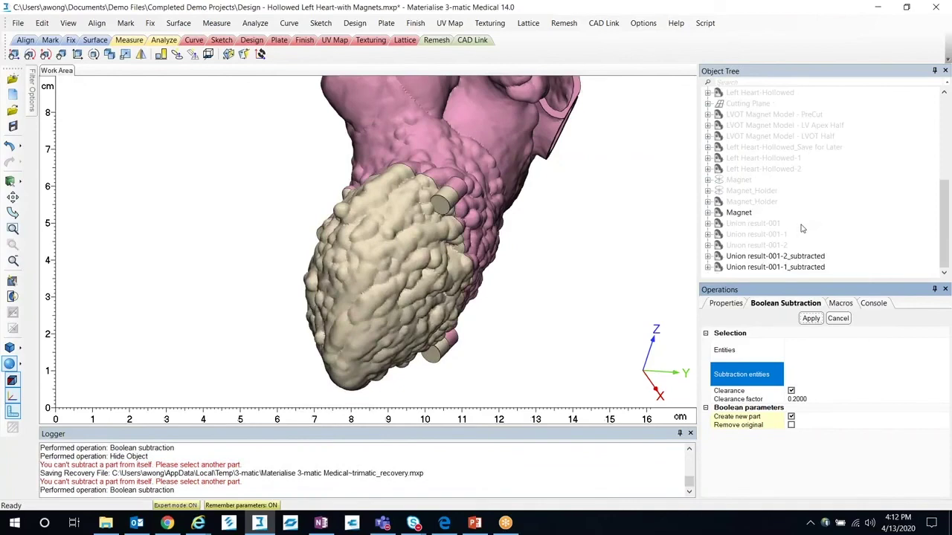
# - Hide Magnet and Union result-001-2_subtracted to inspect the magnet cavities on the cut face of Union result-001-1_subtracted
pyautogui.rightClick(742, 214)
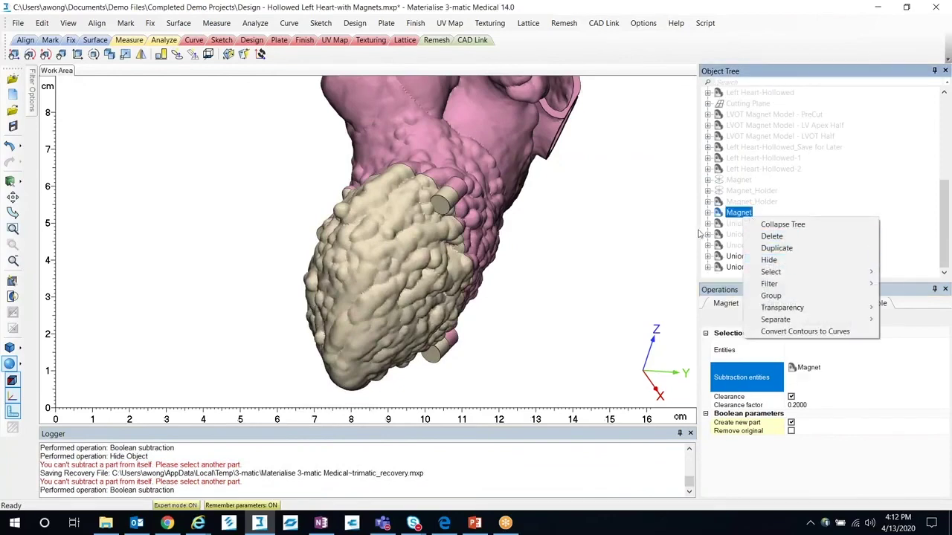
pyautogui.click(768, 260)
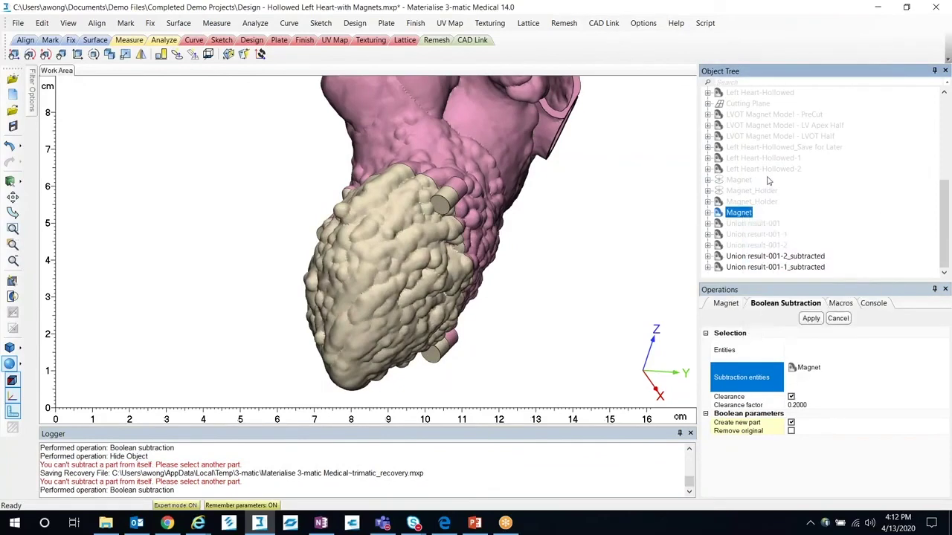
pyautogui.rightClick(797, 259)
pyautogui.click(824, 299)
pyautogui.moveTo(419, 235); pyautogui.dragTo(699, 242, button='right')
pyautogui.rightClick(744, 214)
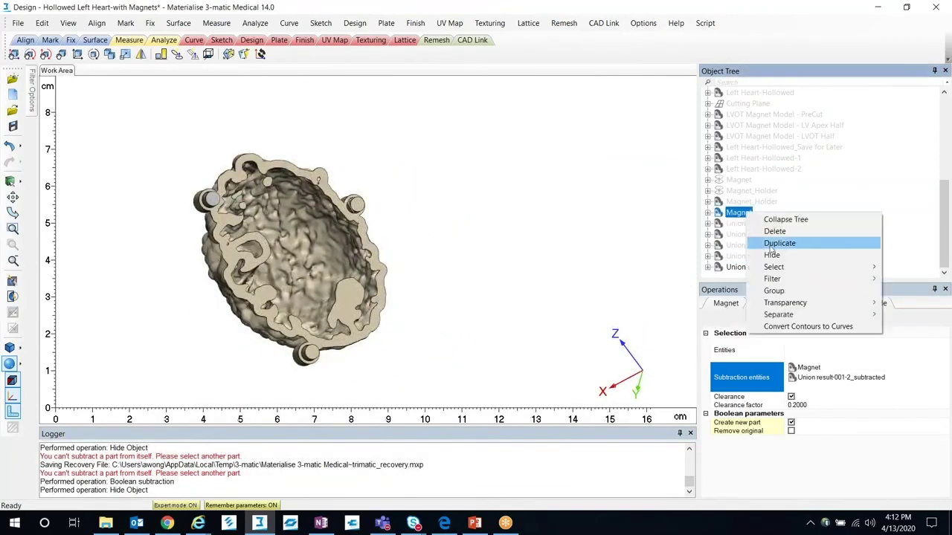
pyautogui.click(771, 255)
pyautogui.scroll(5, 334, 221)
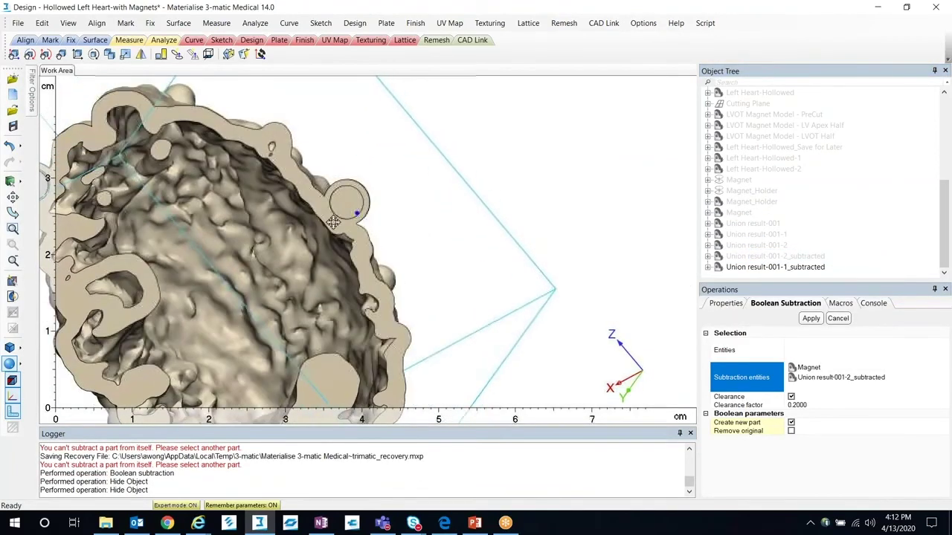
pyautogui.scroll(-5, 333, 222)
pyautogui.moveTo(333, 222); pyautogui.dragTo(416, 239, button='right')
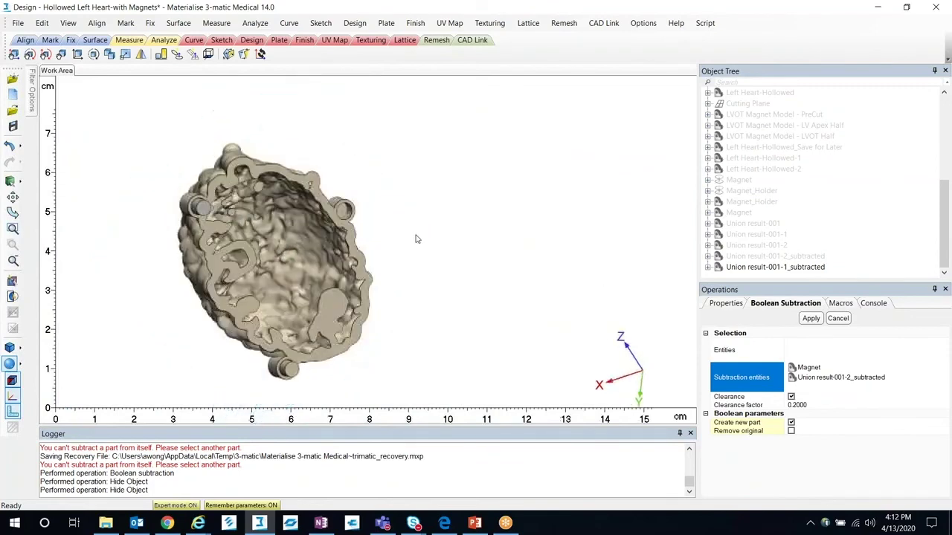
# - Show Union result-001-2_subtracted and hide Union result-001-1_subtracted to inspect the cut face of the outflow half
pyautogui.rightClick(797, 257)
pyautogui.click(827, 301)
pyautogui.rightClick(810, 267)
pyautogui.click(829, 309)
pyautogui.moveTo(320, 245); pyautogui.dragTo(622, 264, button='right')
pyautogui.scroll(-3, 401, 278)
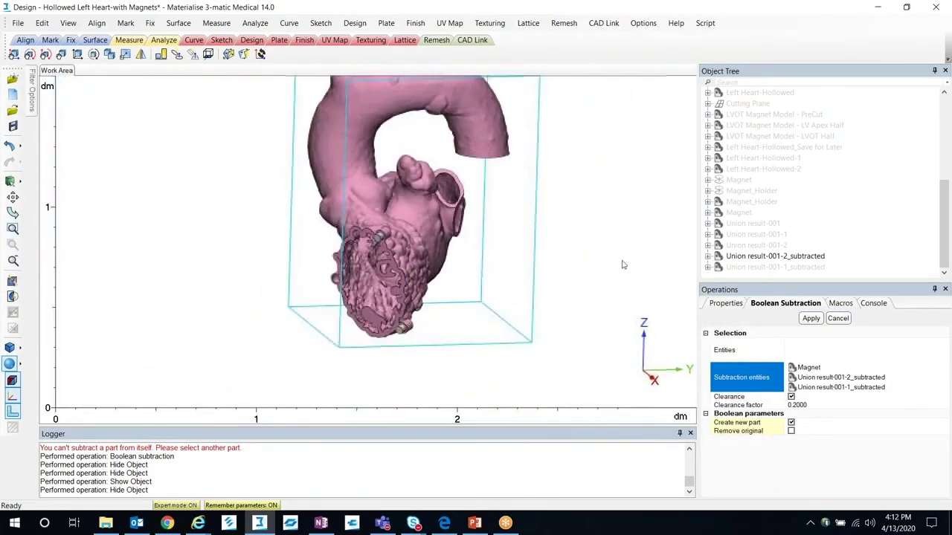
# - Show Union result-001-1_subtracted again to view both heart halves assembled
pyautogui.rightClick(805, 269)
pyautogui.click(831, 312)
pyautogui.moveTo(550, 312); pyautogui.dragTo(493, 321, button='right')
pyautogui.moveTo(451, 322); pyautogui.dragTo(427, 284, button='middle')
pyautogui.scroll(-3, 438, 283)
pyautogui.moveTo(427, 284); pyautogui.dragTo(425, 290, button='right')
pyautogui.scroll(3, 426, 290)
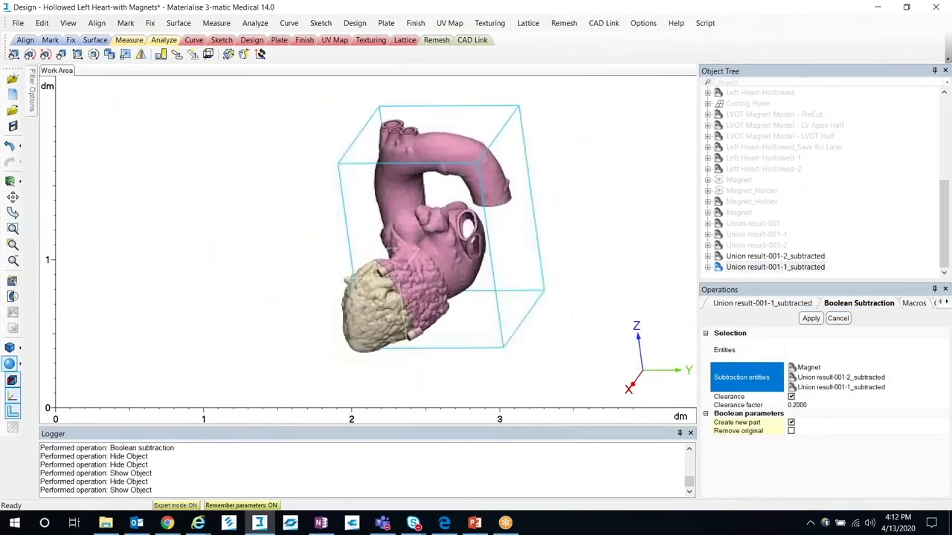